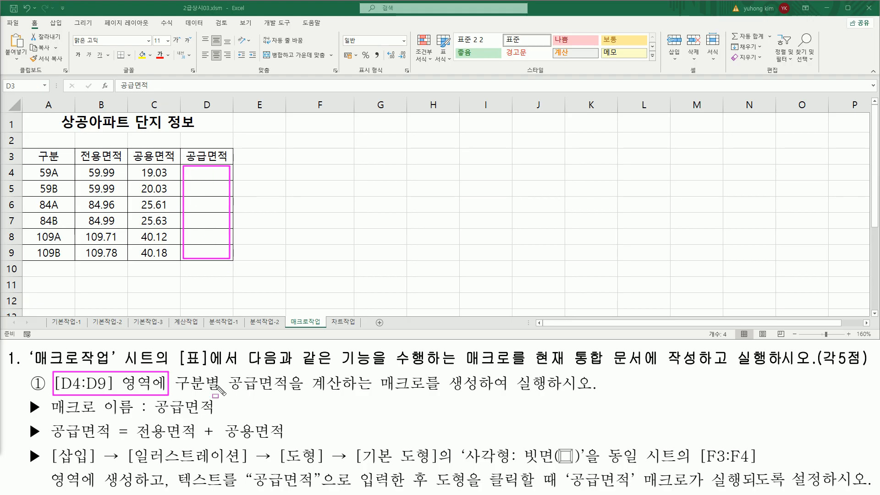
pyautogui.moveTo(177, 391); pyautogui.dragTo(568, 393)
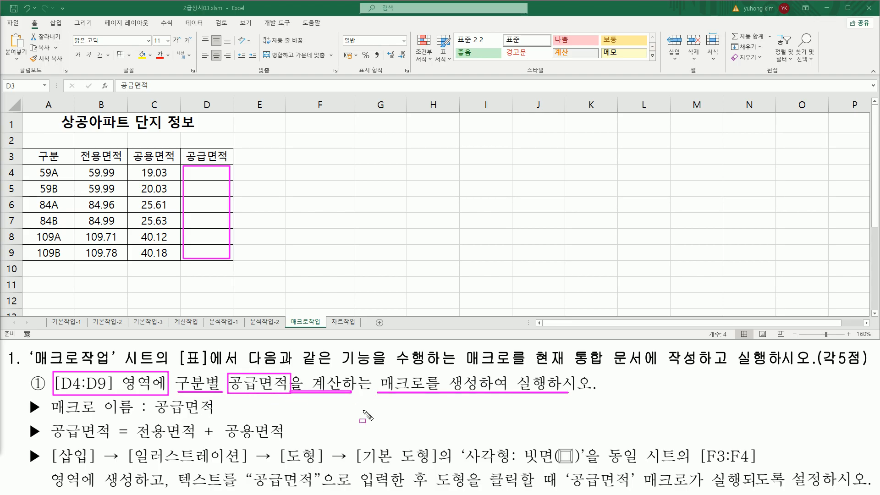
pyautogui.moveTo(49, 416); pyautogui.dragTo(220, 418)
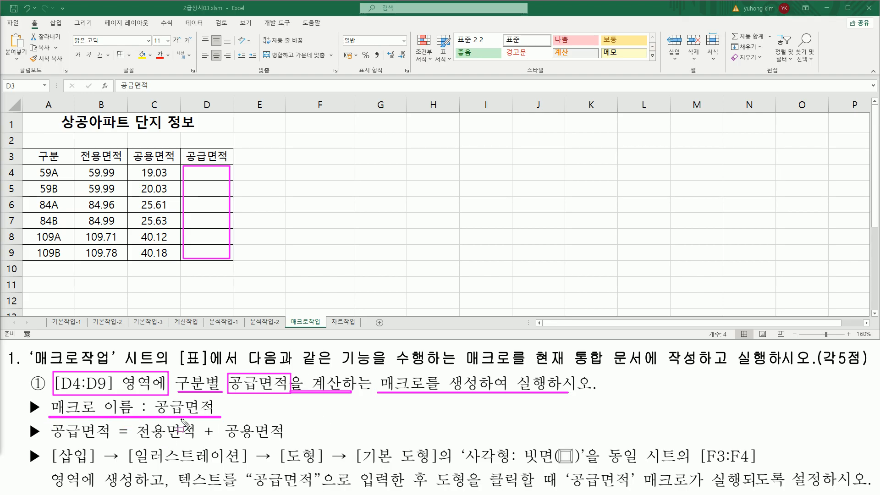
pyautogui.moveTo(196, 170)
pyautogui.mouseDown()
pyautogui.moveTo(222, 264)
pyautogui.moveTo(220, 250)
pyautogui.mouseUp()
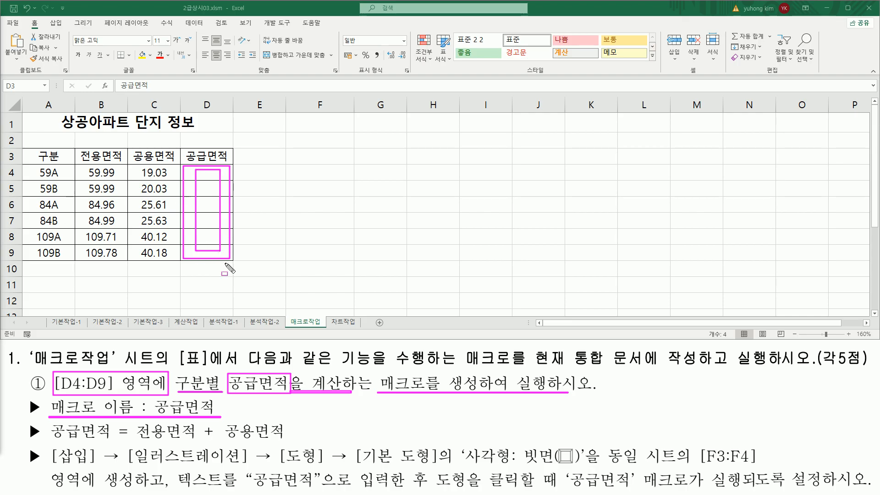
pyautogui.moveTo(53, 443); pyautogui.dragTo(296, 443)
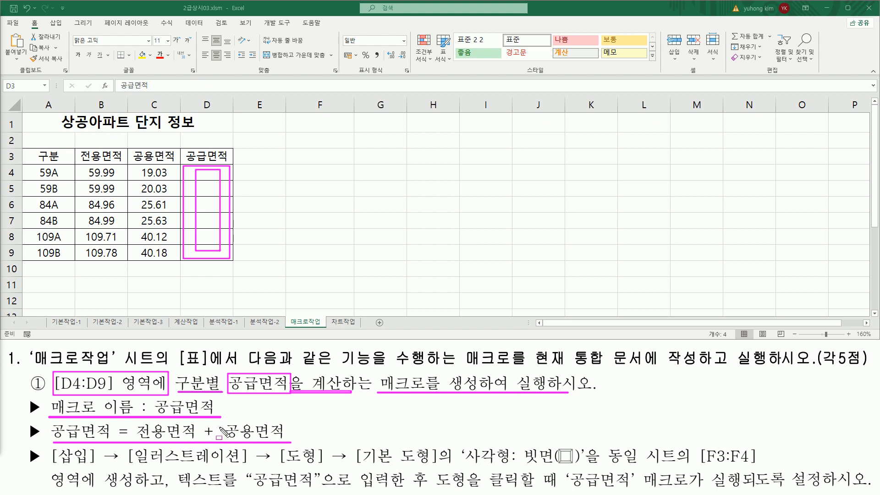
pyautogui.press('e')
pyautogui.moveTo(189, 166); pyautogui.dragTo(227, 177)
pyautogui.moveTo(84, 166)
pyautogui.mouseDown()
pyautogui.moveTo(119, 178)
pyautogui.moveTo(171, 178)
pyautogui.mouseUp()
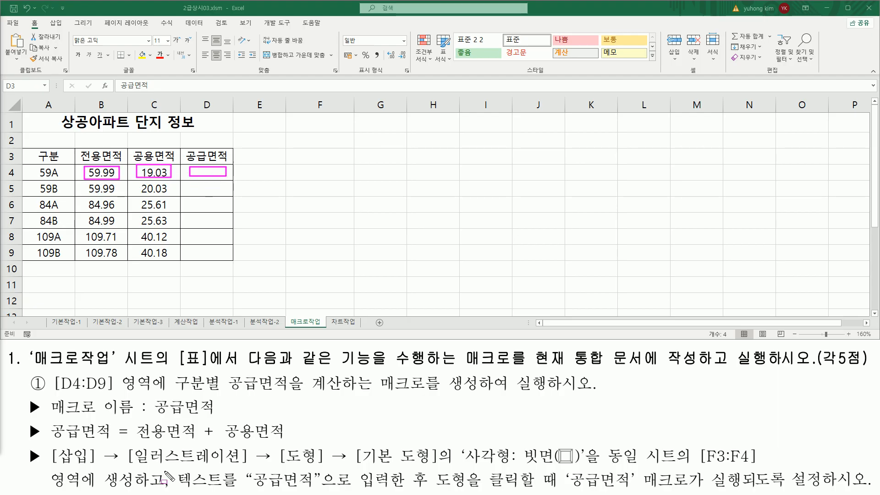
pyautogui.moveTo(136, 440); pyautogui.dragTo(289, 441)
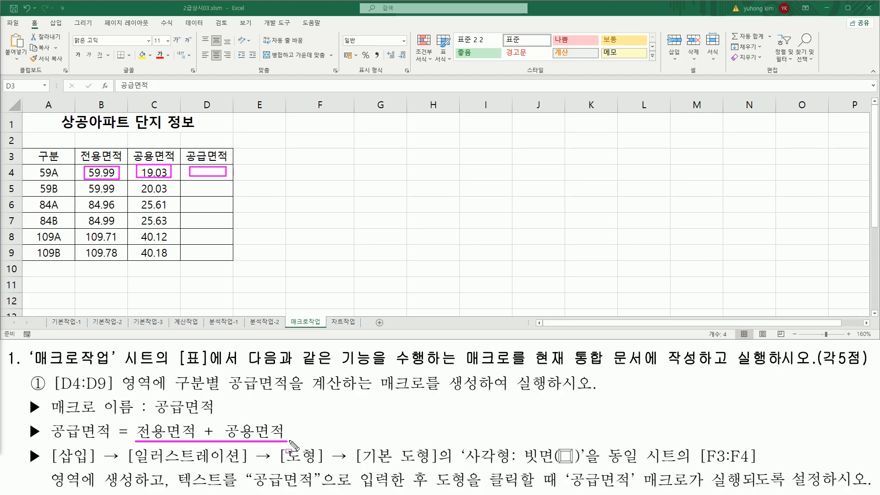
pyautogui.moveTo(203, 422); pyautogui.dragTo(216, 440)
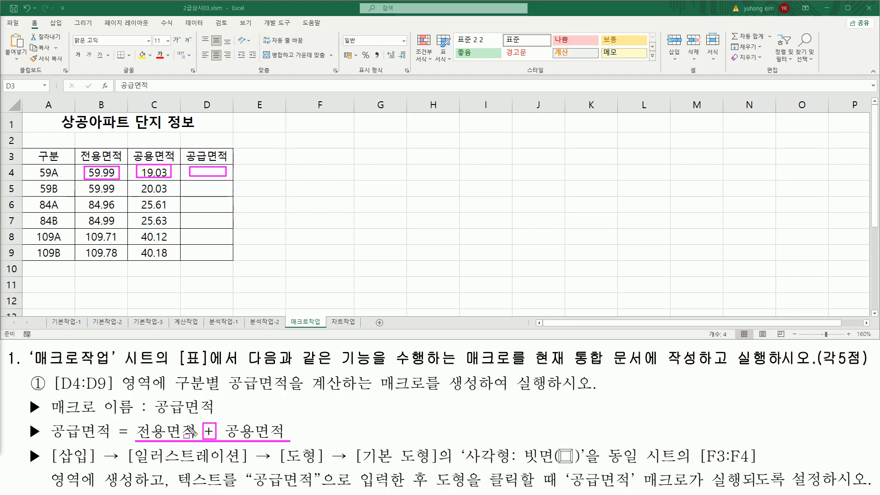
pyautogui.moveTo(53, 466); pyautogui.dragTo(319, 465)
pyautogui.moveTo(354, 442)
pyautogui.mouseDown()
pyautogui.moveTo(420, 468)
pyautogui.moveTo(579, 466)
pyautogui.mouseUp()
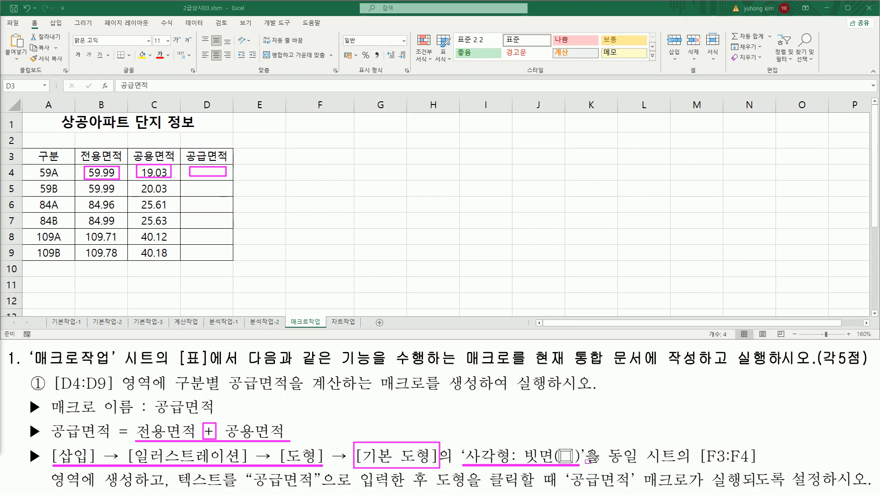
pyautogui.moveTo(700, 467); pyautogui.dragTo(758, 467)
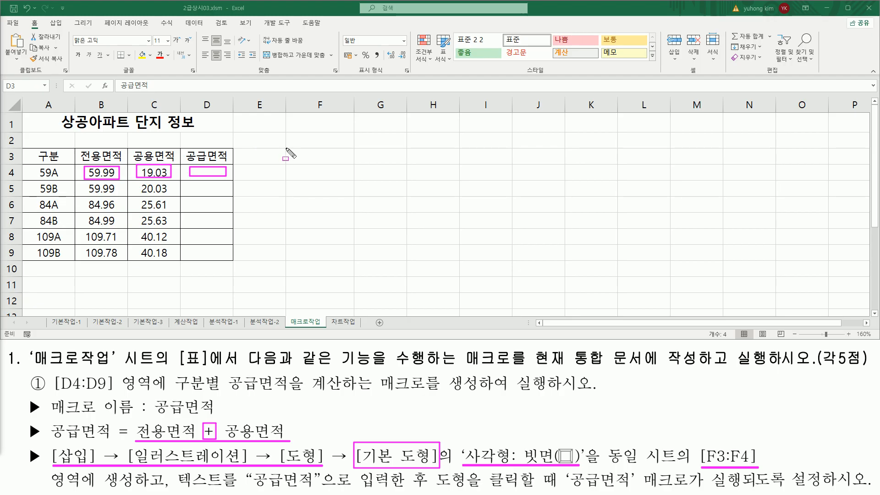
pyautogui.moveTo(286, 147)
pyautogui.mouseDown()
pyautogui.moveTo(322, 174)
pyautogui.moveTo(354, 180)
pyautogui.mouseUp()
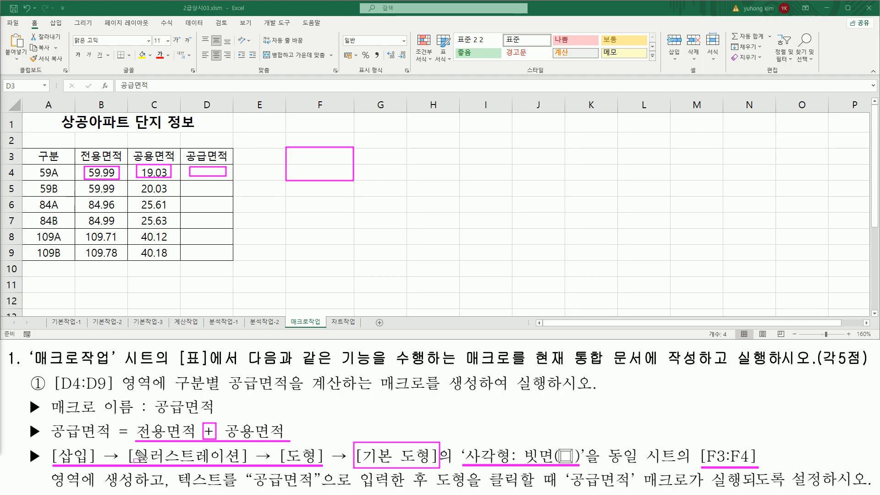
pyautogui.moveTo(48, 484); pyautogui.dragTo(829, 491)
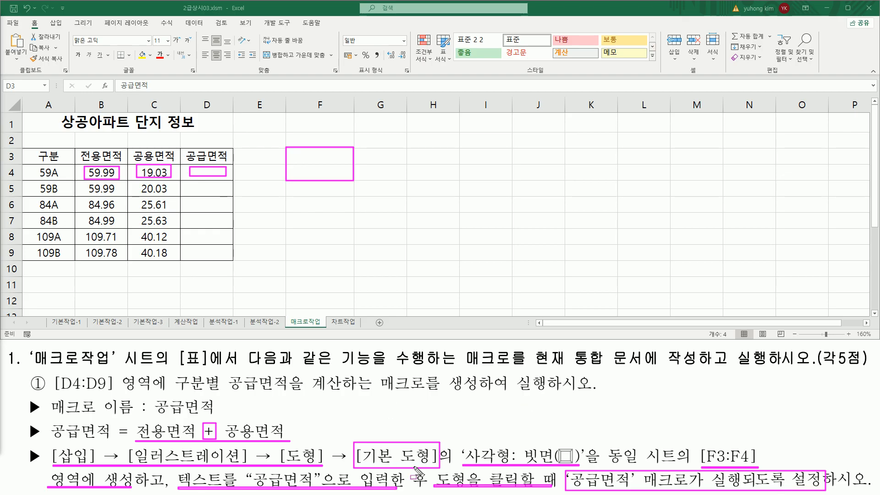
pyautogui.press('Escape')
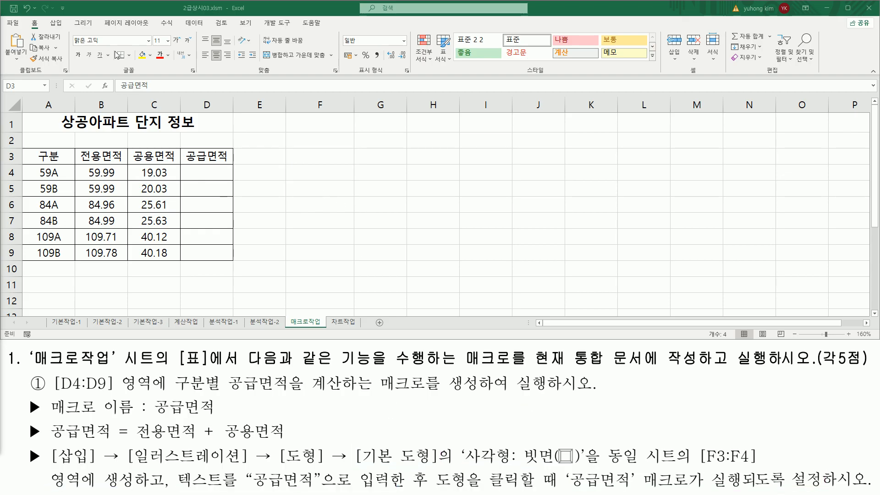
# - Insert a Rectangle: Bevel basic shape covering cells F3:F4, about 1.17 cm high and 2.48 cm wide
pyautogui.click(54, 24)
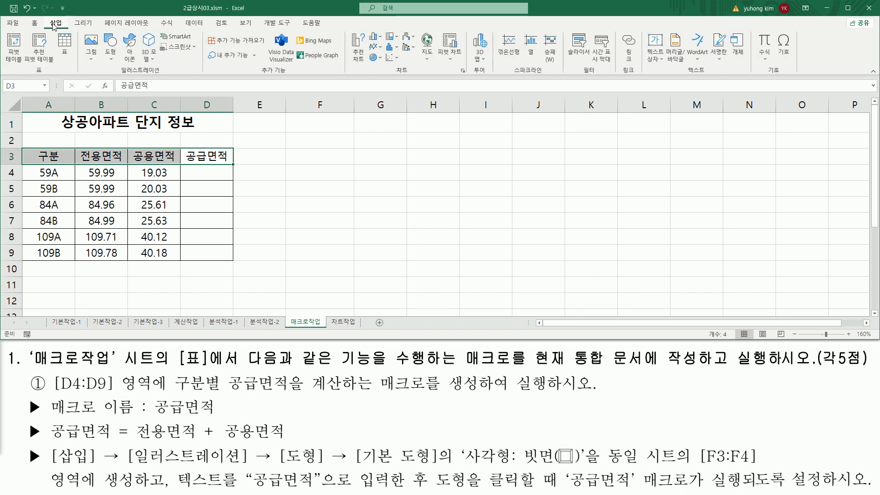
pyautogui.moveTo(46, 17); pyautogui.dragTo(66, 28)
pyautogui.moveTo(118, 74); pyautogui.dragTo(164, 73)
pyautogui.moveTo(102, 28); pyautogui.dragTo(119, 67)
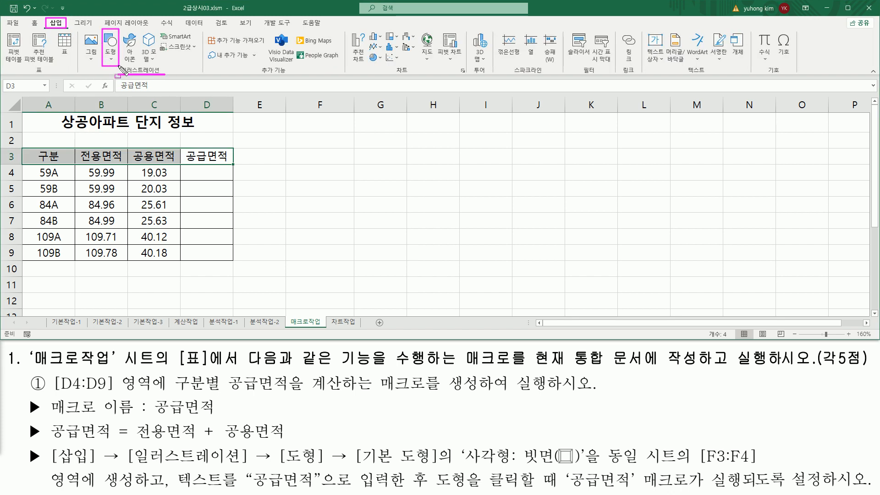
pyautogui.press('Escape')
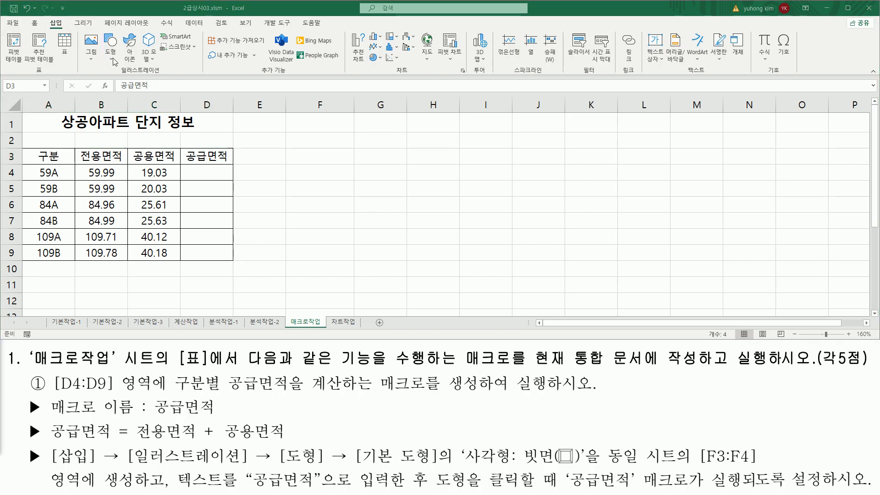
pyautogui.click(112, 58)
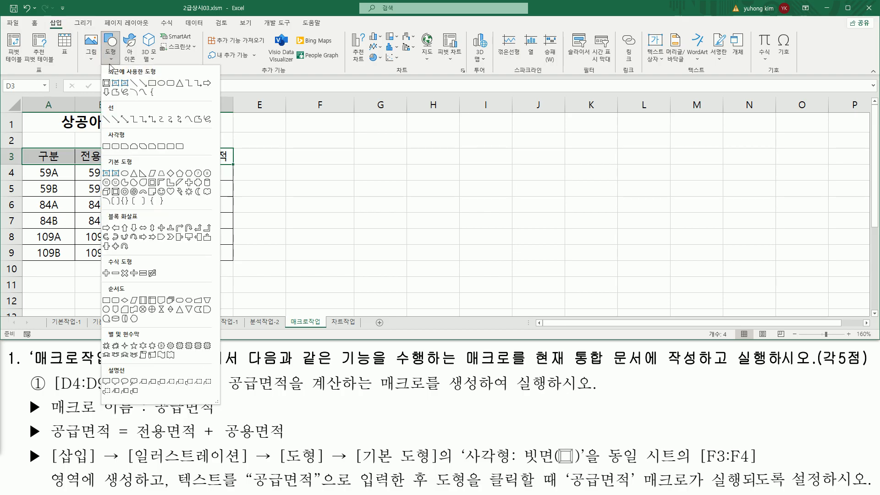
pyautogui.click(116, 192)
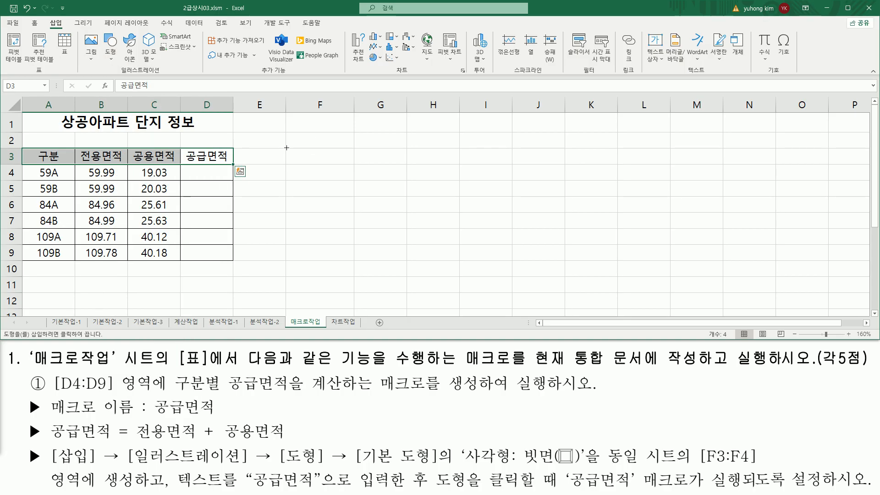
pyautogui.moveTo(285, 150); pyautogui.dragTo(355, 179)
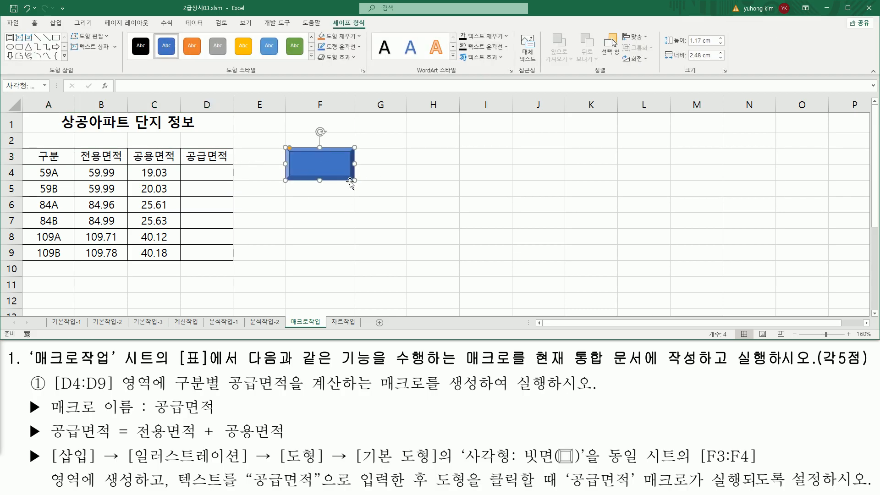
# - Assign a macro named 공급면적 to the bevel shape and choose to record it
pyautogui.rightClick(310, 161)
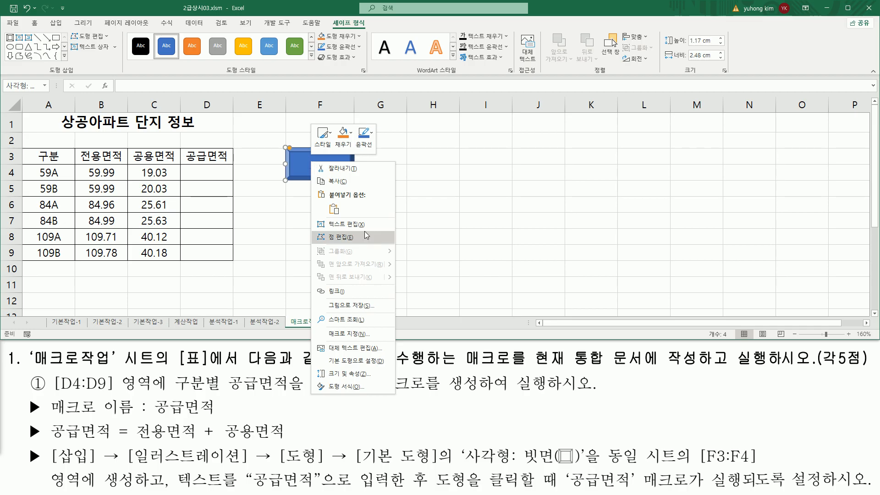
pyautogui.click(364, 334)
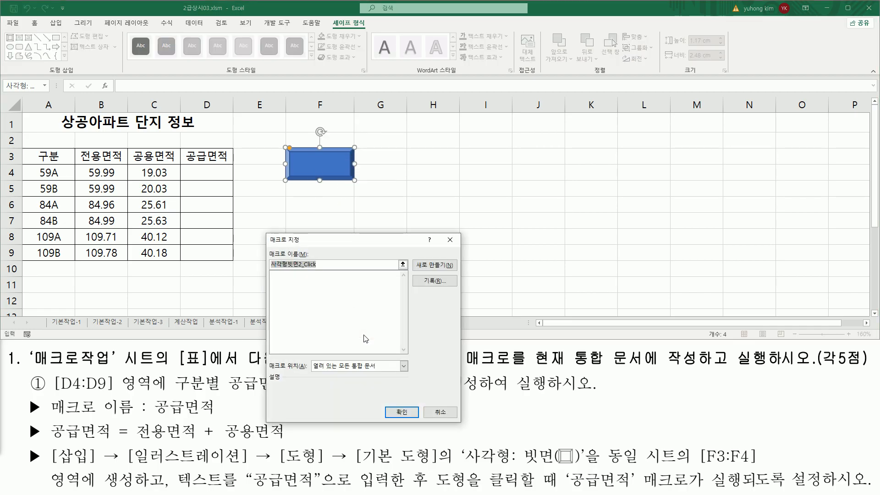
pyautogui.moveTo(338, 243); pyautogui.dragTo(473, 128)
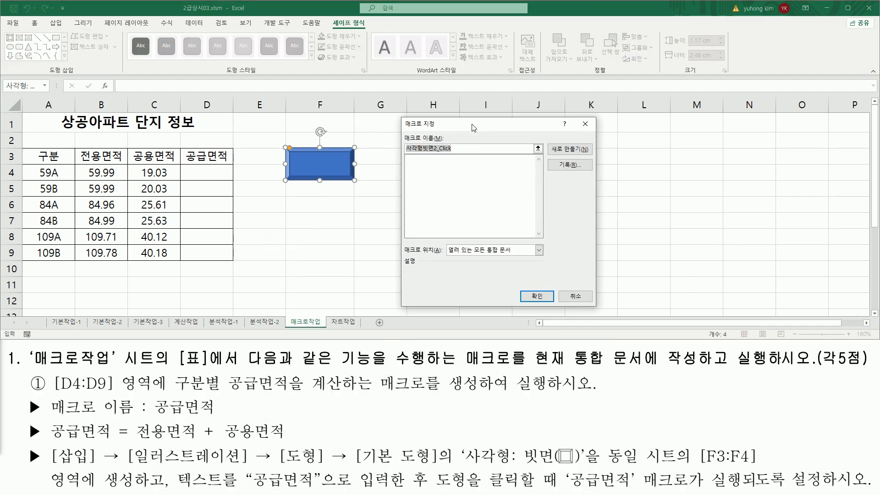
pyautogui.moveTo(402, 133)
pyautogui.mouseDown()
pyautogui.moveTo(419, 155)
pyautogui.moveTo(456, 157)
pyautogui.mouseUp()
pyautogui.moveTo(53, 418); pyautogui.dragTo(217, 419)
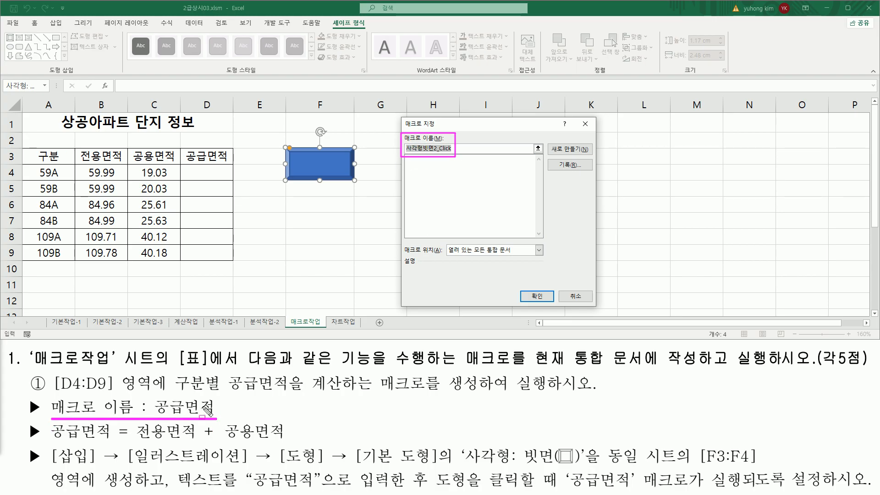
pyautogui.press('Escape')
pyautogui.write('ㄱ')
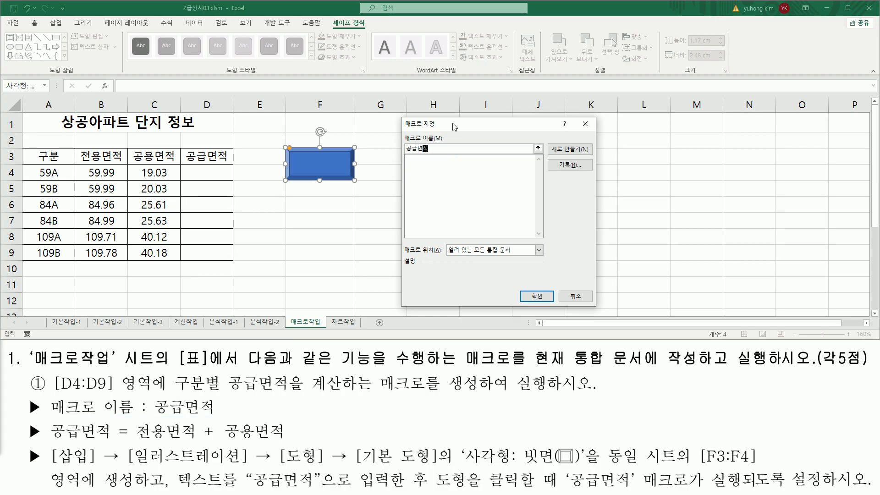
pyautogui.hotkey('ctrl', '2')
pyautogui.moveTo(557, 160); pyautogui.dragTo(580, 170)
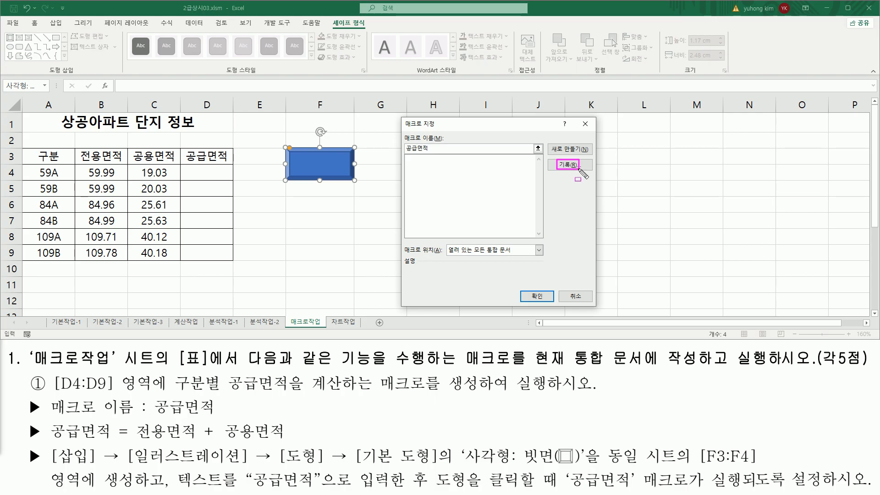
pyautogui.press('Escape')
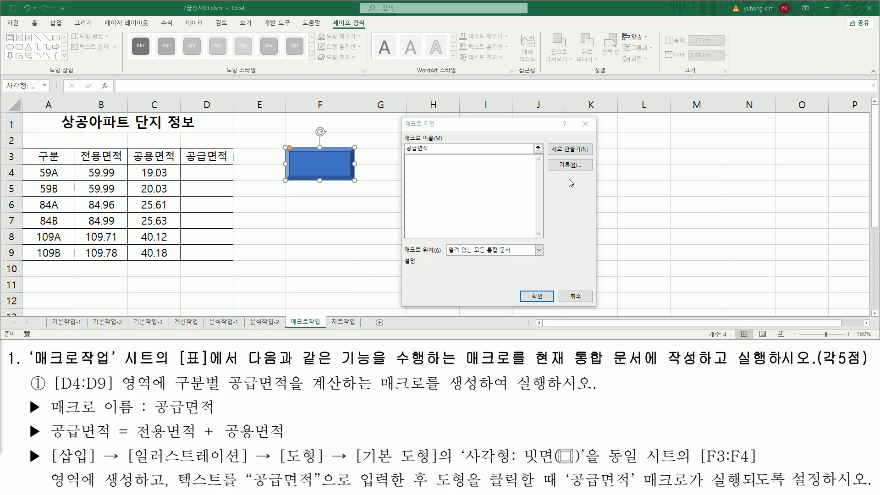
pyautogui.click(569, 165)
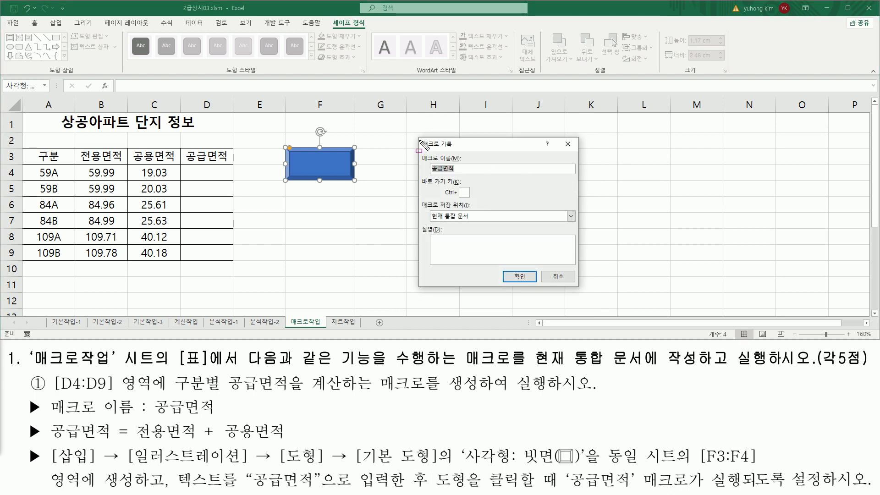
# - Start recording the 공급면적 macro, stored in the current workbook (현재 통합 문서)
pyautogui.moveTo(417, 137); pyautogui.dragTo(580, 289)
pyautogui.press('Escape')
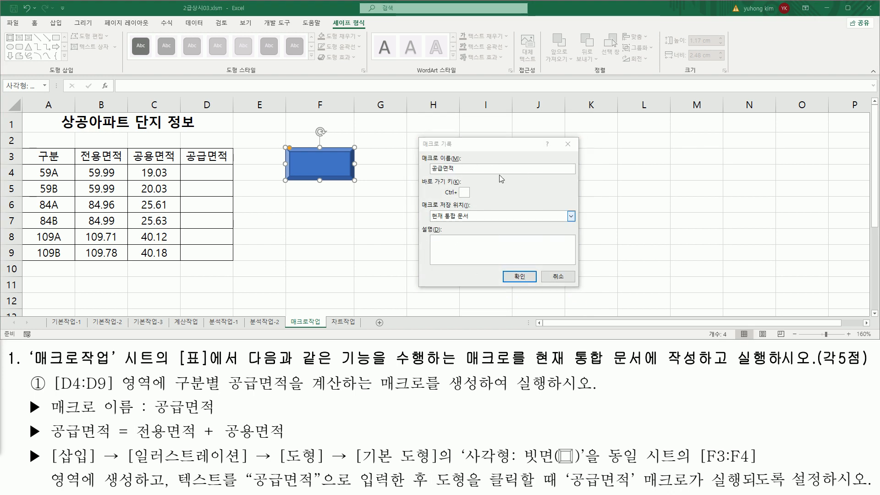
pyautogui.moveTo(419, 152)
pyautogui.mouseDown()
pyautogui.moveTo(472, 183)
pyautogui.moveTo(456, 173)
pyautogui.mouseUp()
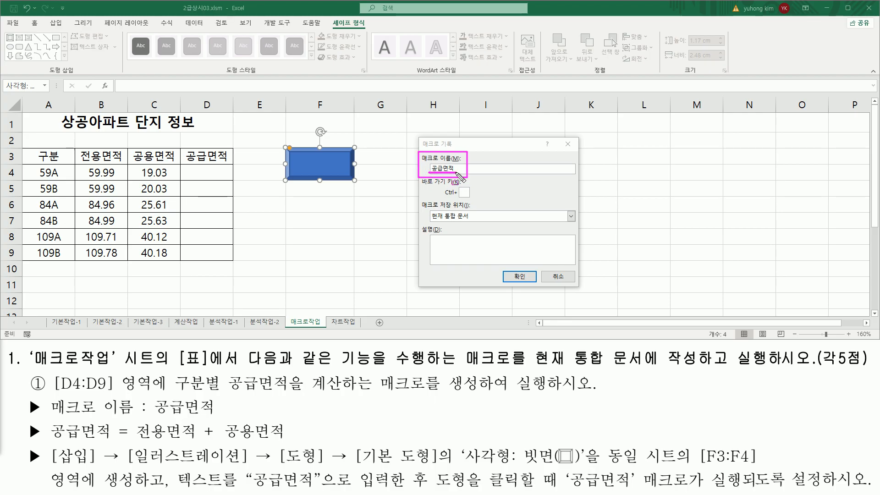
pyautogui.moveTo(418, 198); pyautogui.dragTo(481, 225)
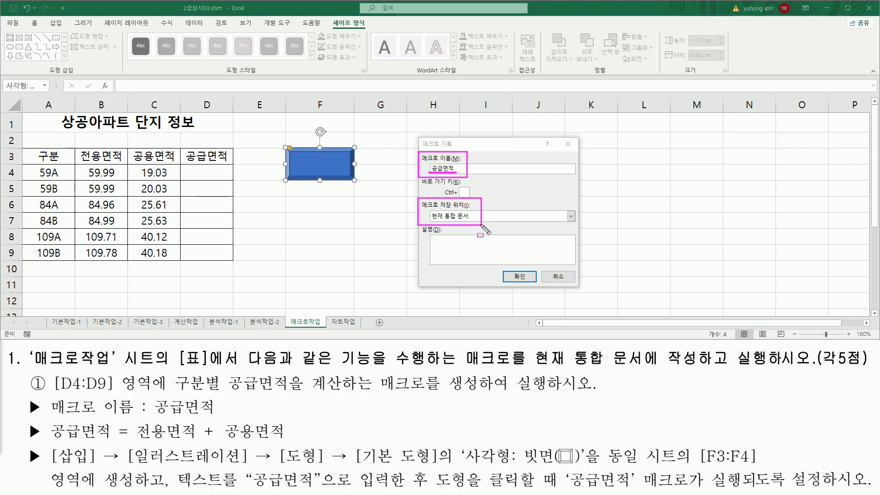
pyautogui.moveTo(430, 219); pyautogui.dragTo(471, 219)
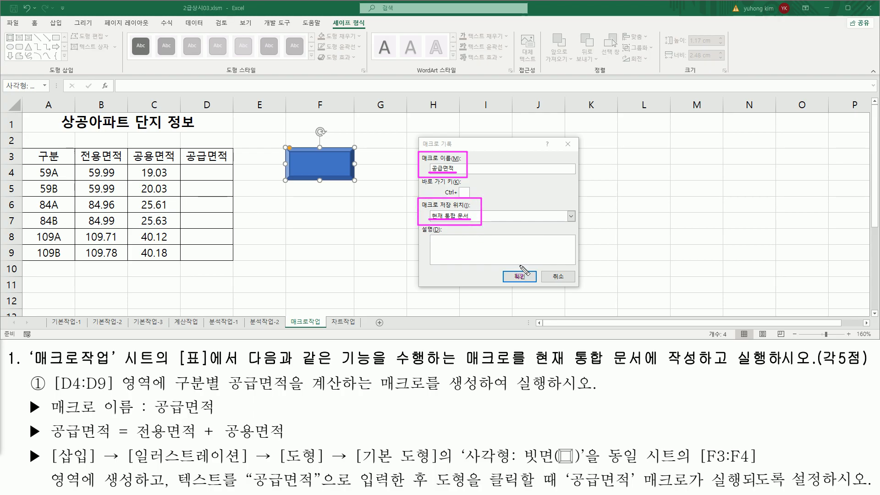
pyautogui.moveTo(512, 265); pyautogui.dragTo(529, 288)
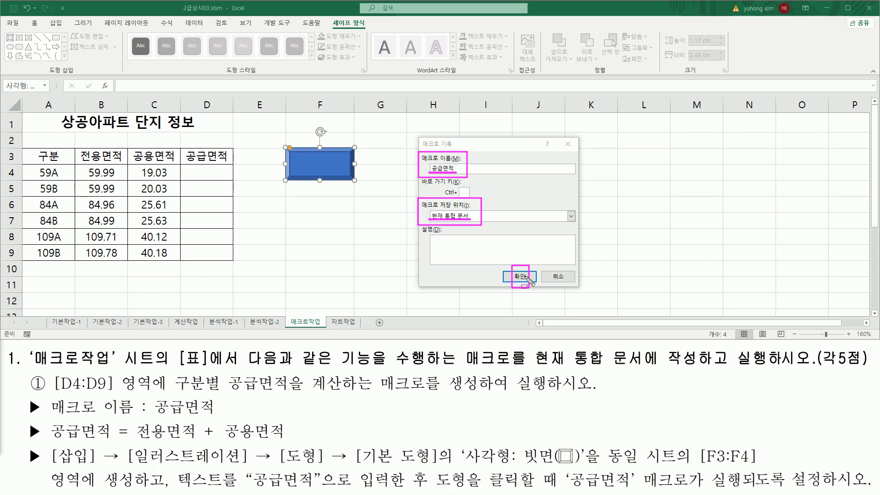
pyautogui.click(520, 276)
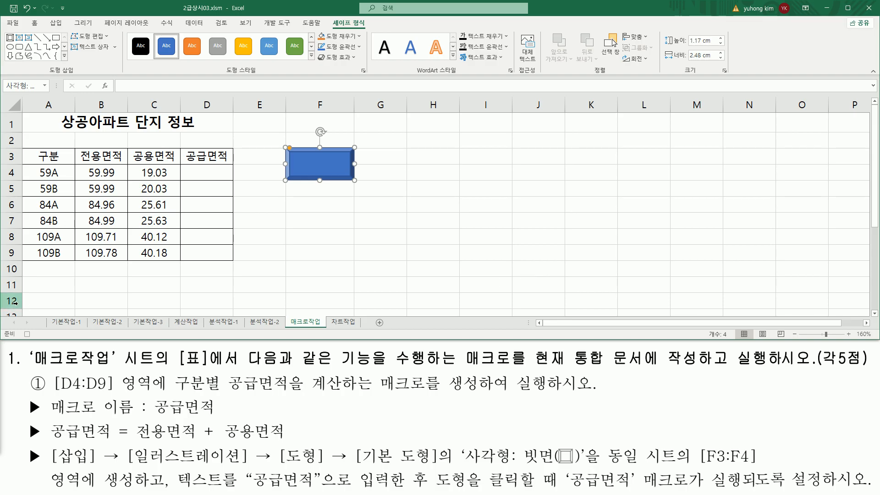
pyautogui.hotkey('ctrl', '2')
pyautogui.moveTo(20, 329); pyautogui.dragTo(37, 340)
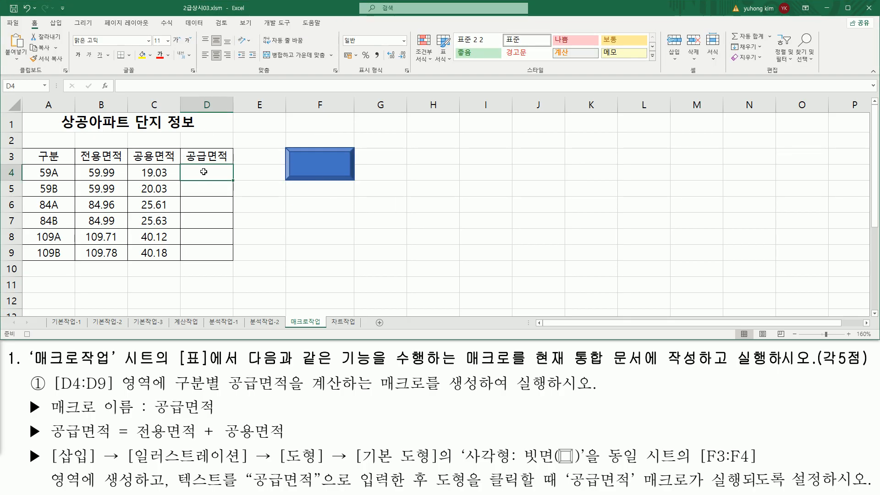
# - Enter the formula =B4+C4 in cell D4 to add the exclusive and common areas
pyautogui.write('=')
pyautogui.press('Left')
pyautogui.press('Left')
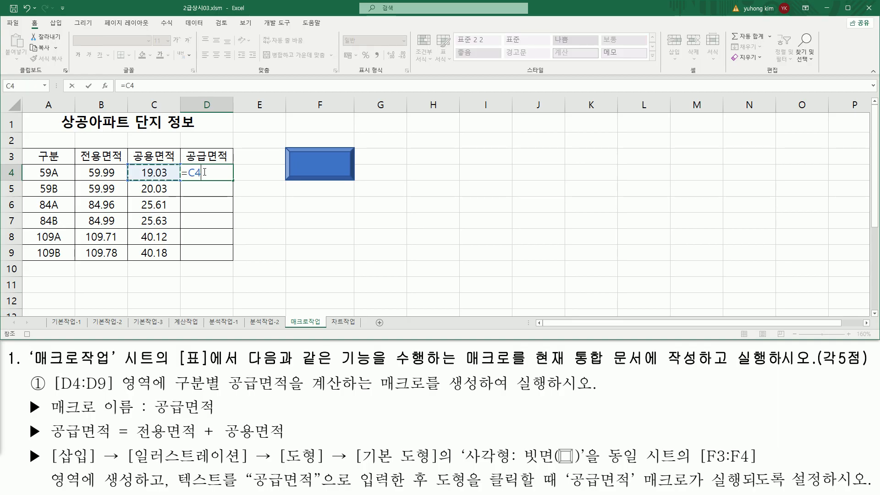
pyautogui.write('+')
pyautogui.press('Left')
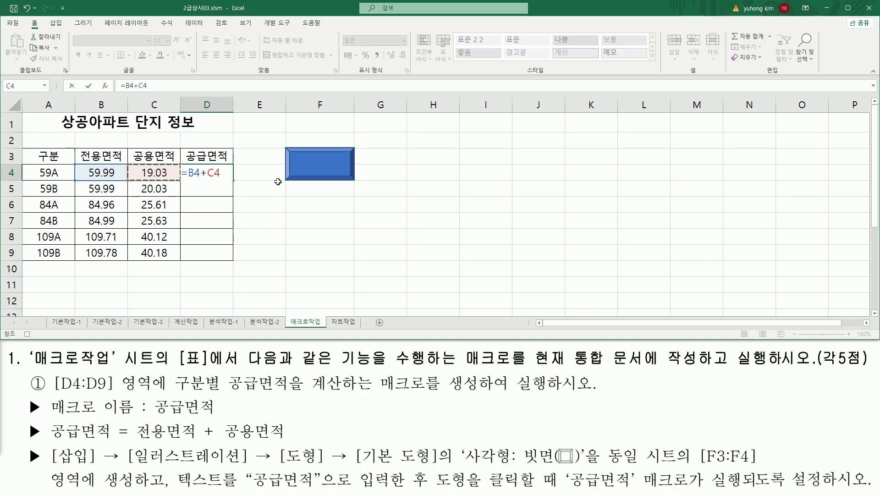
pyautogui.press('Return')
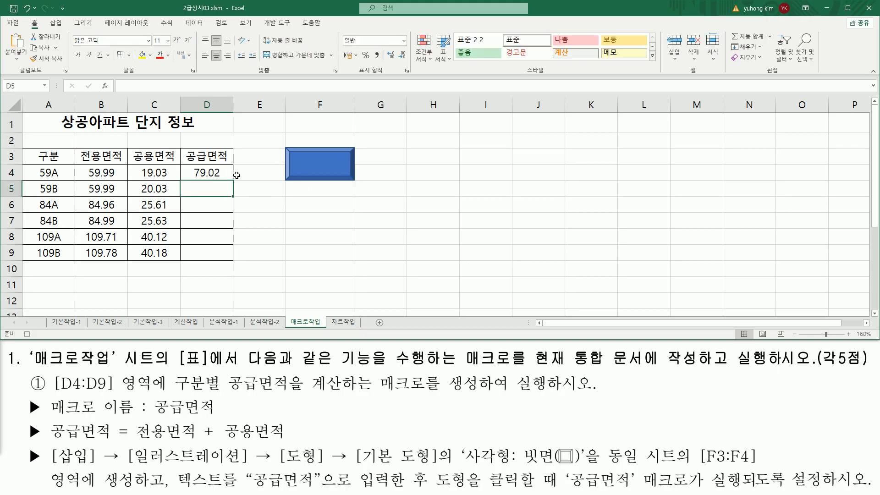
# - Fill the D4 formula down through D9, deselect the range by selecting M1, and stop recording the macro
pyautogui.click(218, 172)
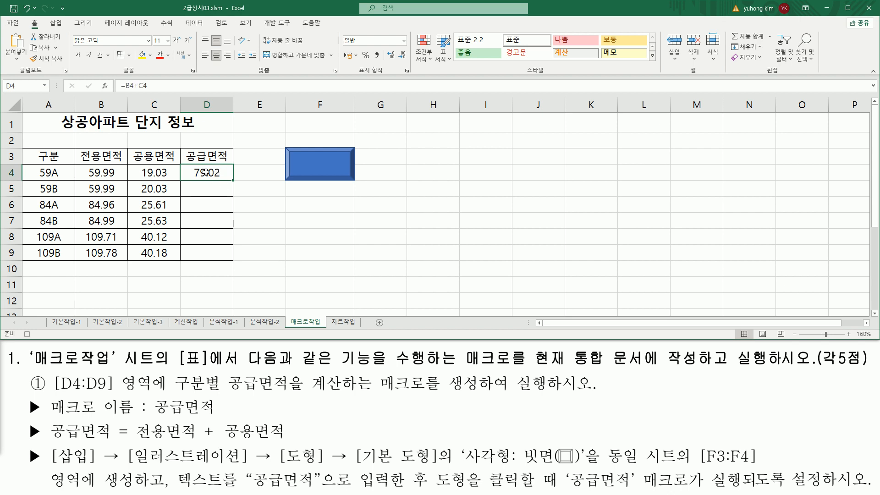
pyautogui.moveTo(233, 180); pyautogui.dragTo(229, 261)
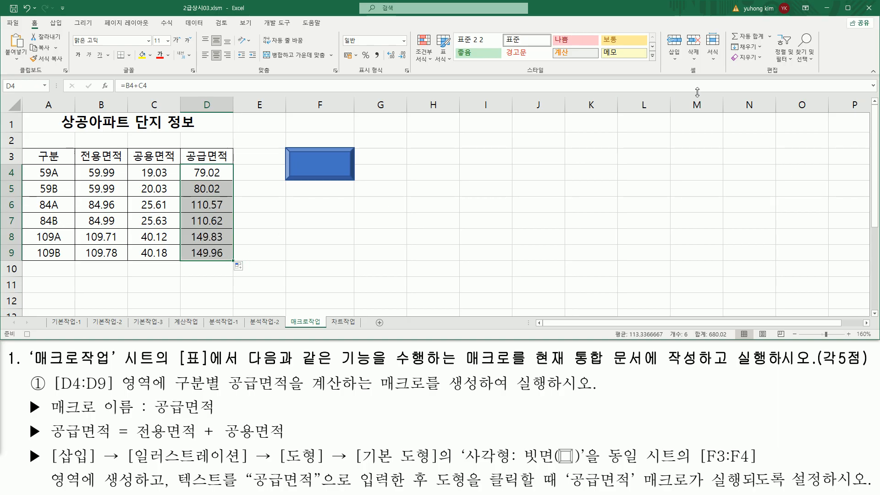
pyautogui.click(695, 123)
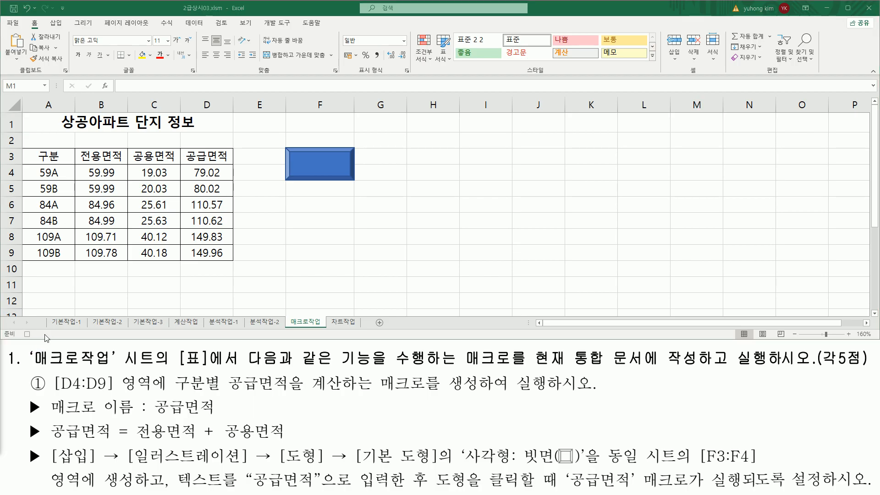
pyautogui.click(28, 334)
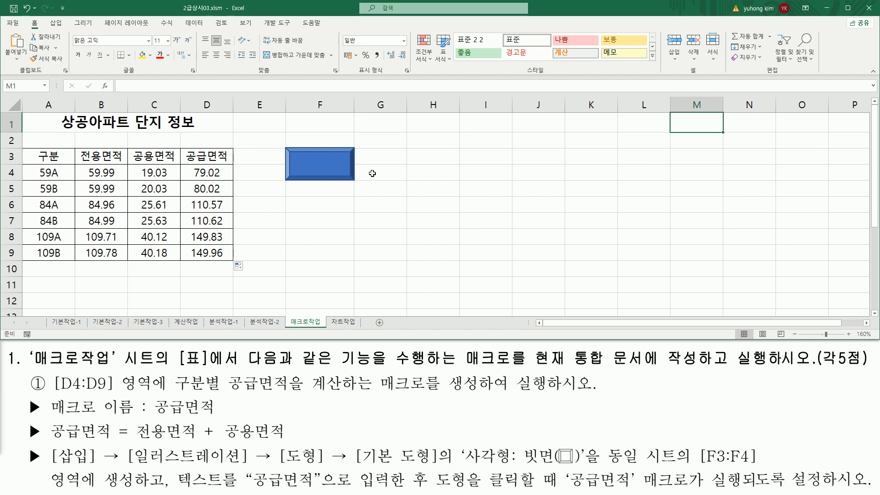
pyautogui.moveTo(276, 138)
pyautogui.mouseDown()
pyautogui.moveTo(308, 199)
pyautogui.moveTo(360, 187)
pyautogui.mouseUp()
pyautogui.moveTo(171, 487); pyautogui.dragTo(396, 487)
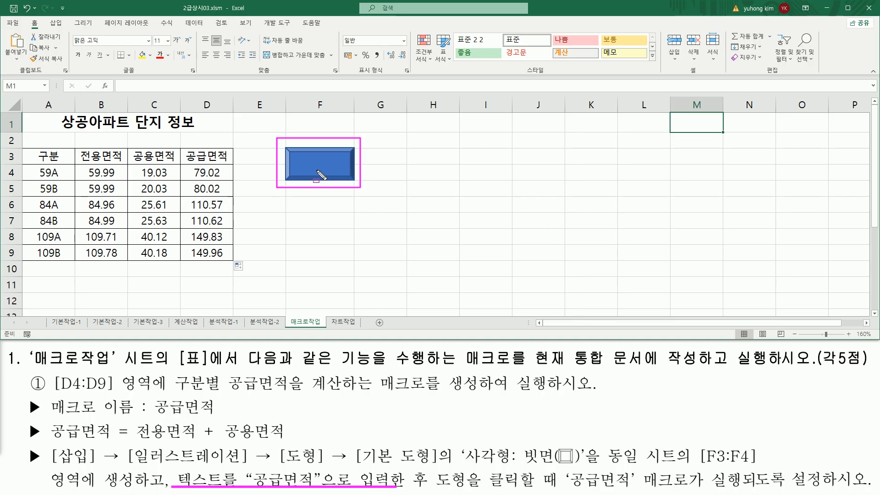
pyautogui.press('Escape')
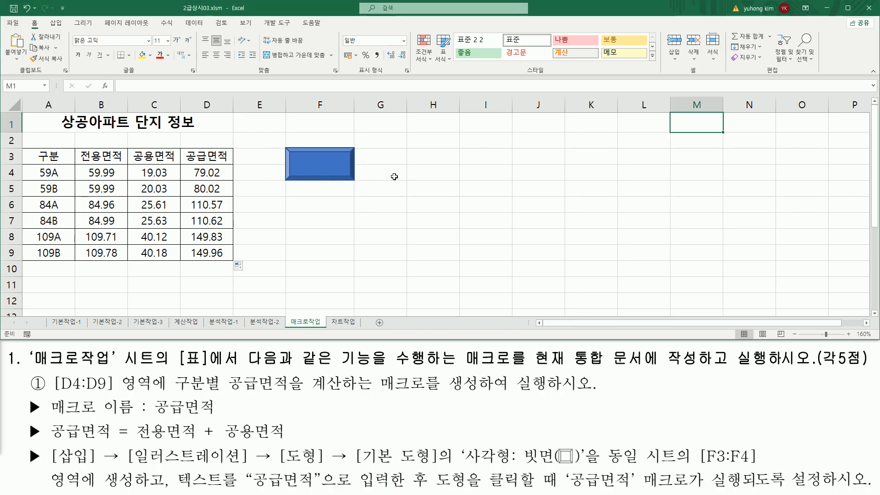
# - Label the bevel shape over F3:F4 with the text 공급면적
pyautogui.rightClick(340, 168)
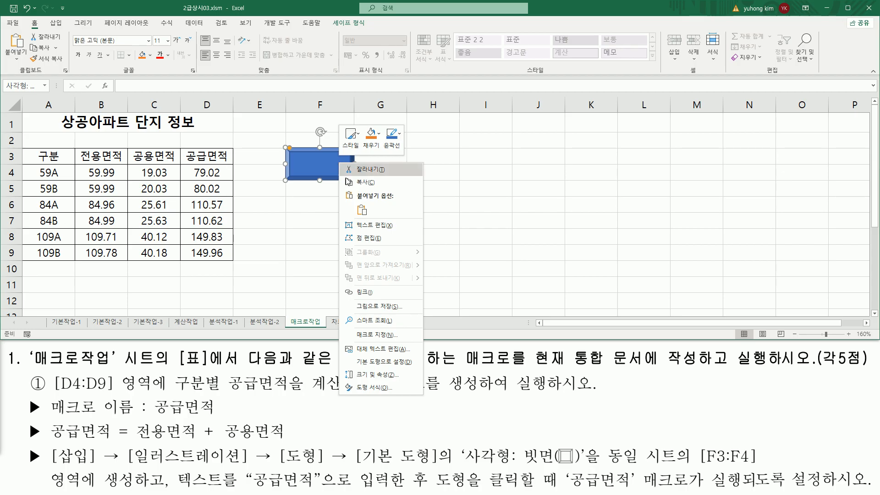
pyautogui.click(362, 227)
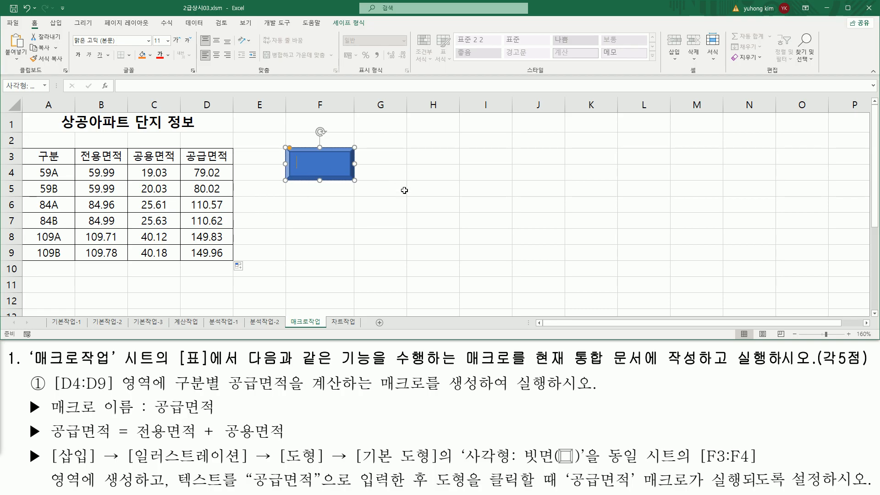
pyautogui.write('공급면적')
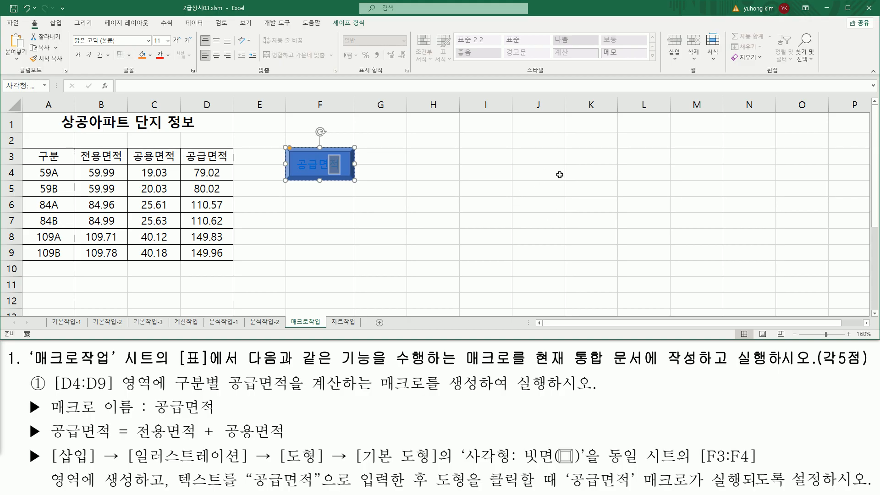
pyautogui.click(560, 175)
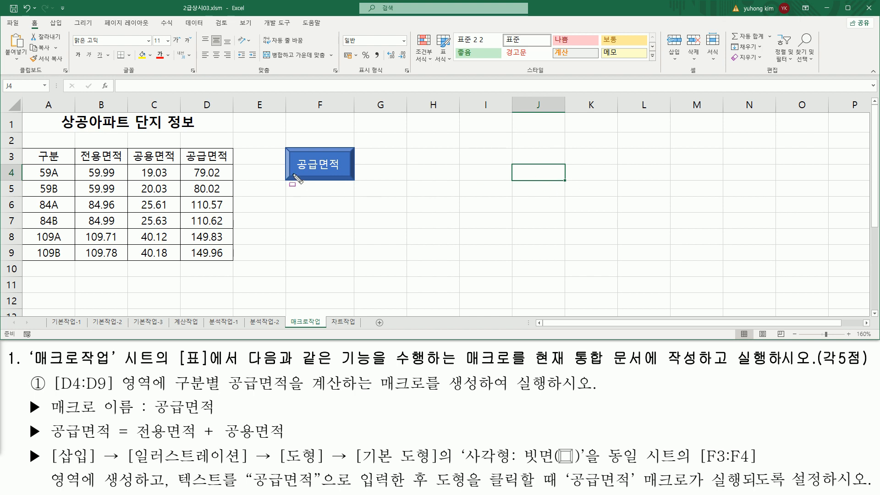
pyautogui.moveTo(303, 174); pyautogui.dragTo(341, 173)
pyautogui.press('Escape')
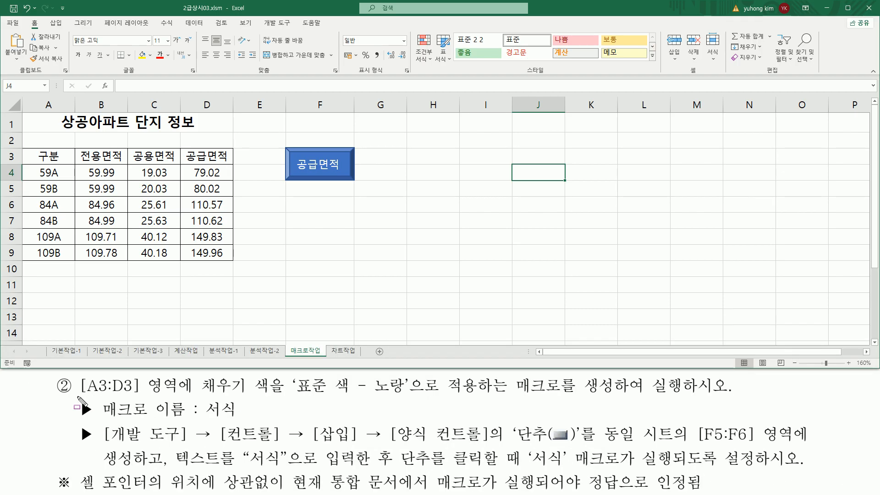
pyautogui.moveTo(77, 395)
pyautogui.mouseDown()
pyautogui.moveTo(151, 394)
pyautogui.moveTo(184, 376)
pyautogui.mouseUp()
pyautogui.moveTo(31, 166); pyautogui.dragTo(63, 162)
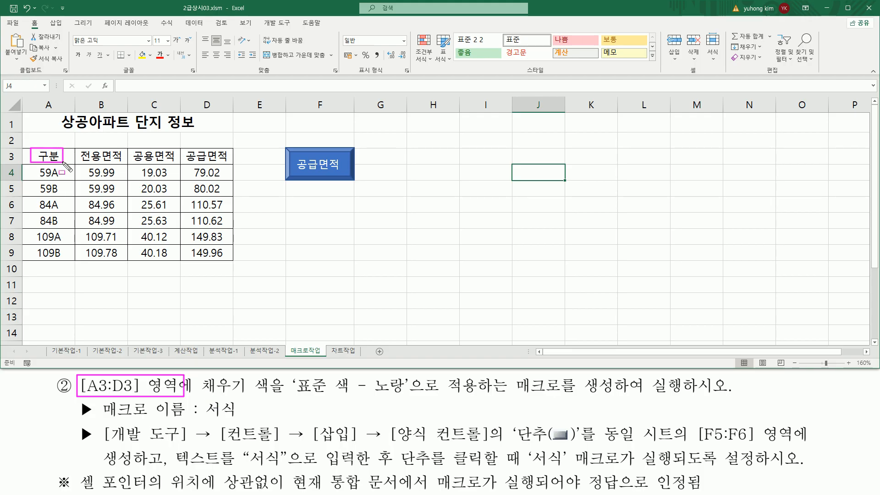
pyautogui.moveTo(64, 163); pyautogui.dragTo(230, 163)
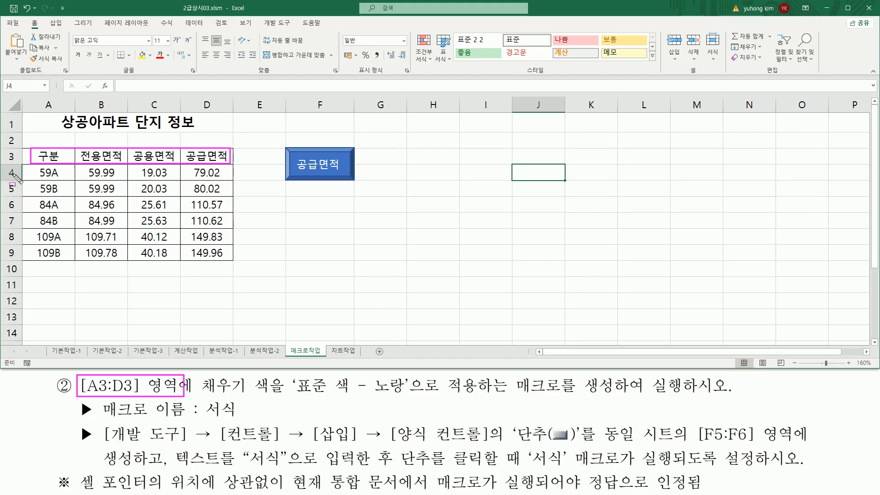
pyautogui.moveTo(200, 393); pyautogui.dragTo(412, 397)
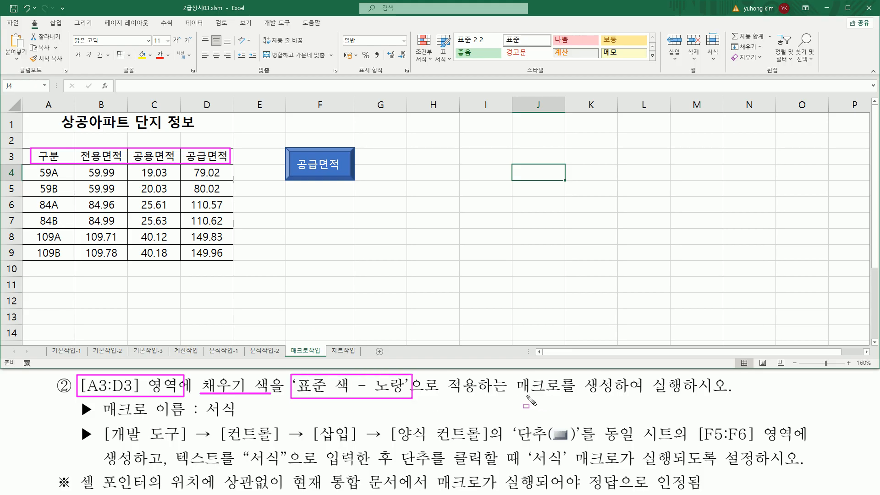
pyautogui.moveTo(514, 397); pyautogui.dragTo(680, 397)
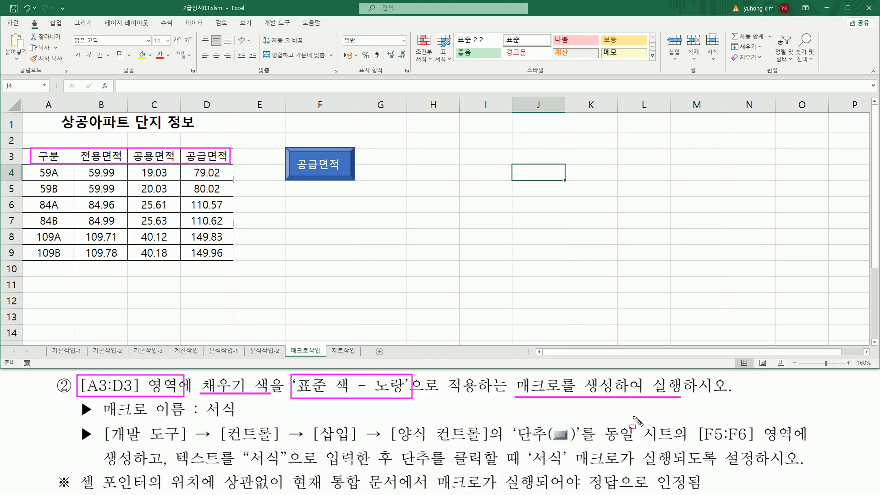
pyautogui.moveTo(104, 419); pyautogui.dragTo(248, 419)
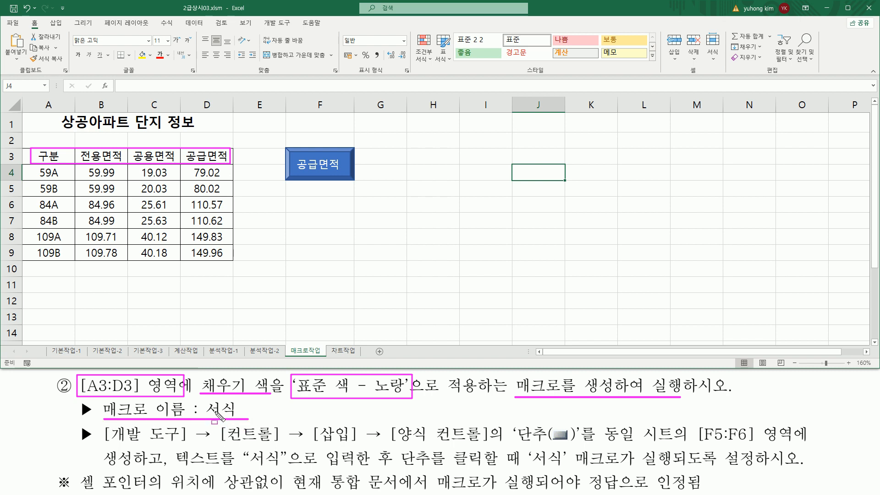
pyautogui.moveTo(104, 444); pyautogui.dragTo(487, 445)
pyautogui.moveTo(386, 420); pyautogui.dragTo(598, 446)
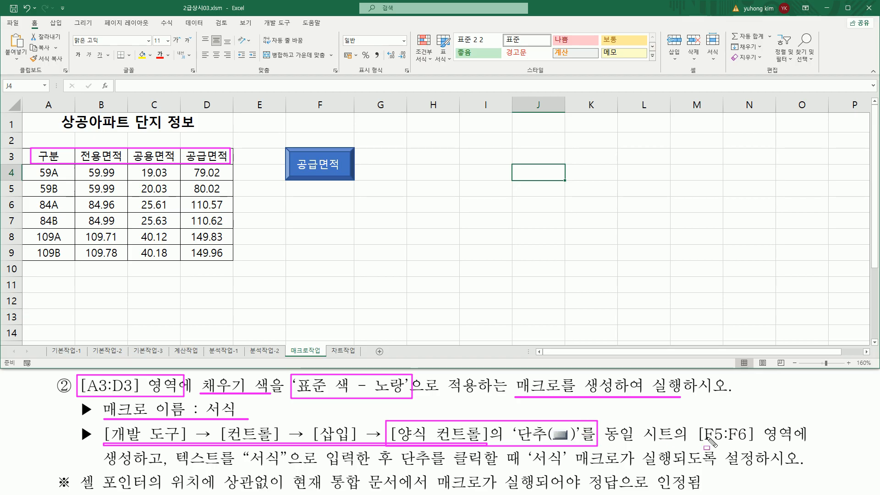
pyautogui.moveTo(696, 445); pyautogui.dragTo(773, 445)
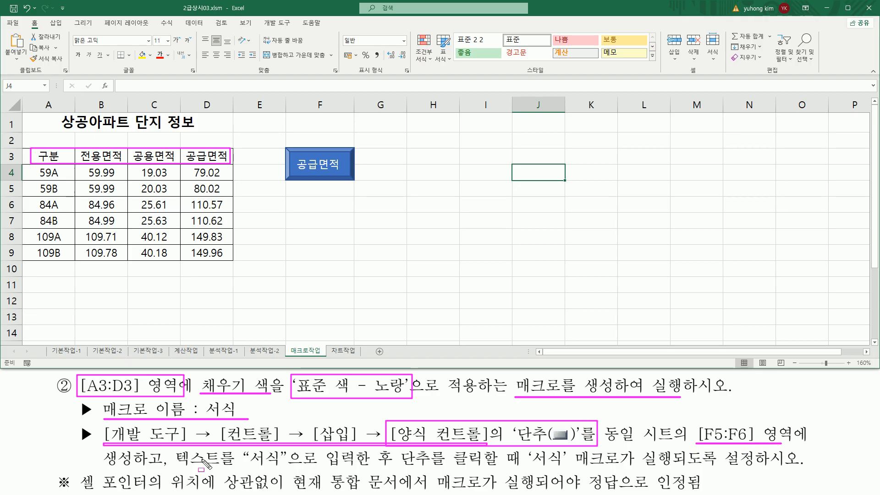
pyautogui.moveTo(103, 466); pyautogui.dragTo(126, 466)
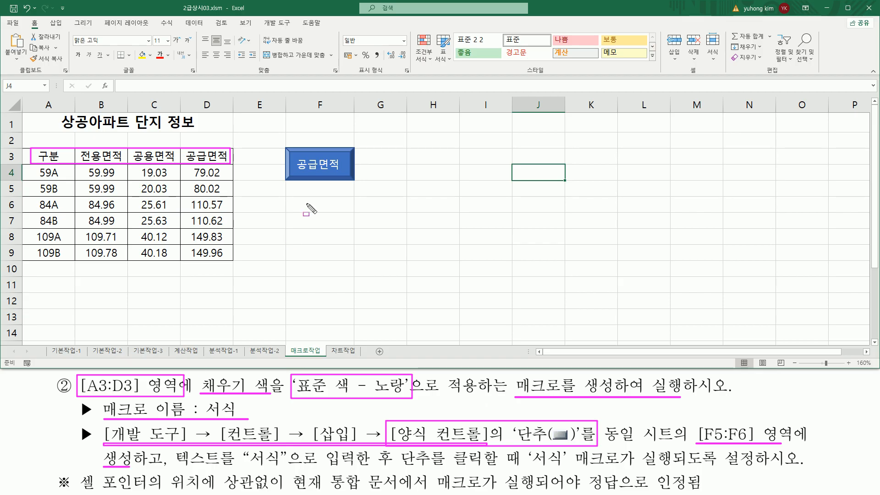
pyautogui.moveTo(285, 180)
pyautogui.mouseDown()
pyautogui.moveTo(290, 216)
pyautogui.moveTo(354, 215)
pyautogui.mouseUp()
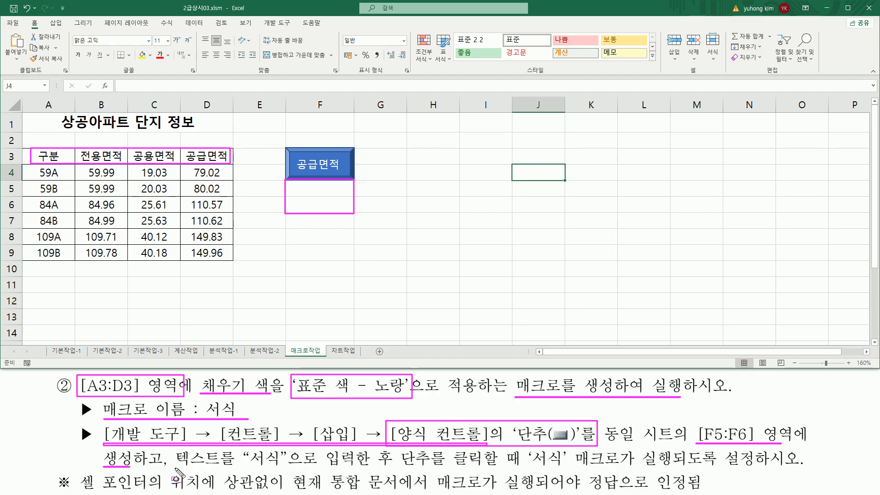
pyautogui.moveTo(177, 470); pyautogui.dragTo(358, 471)
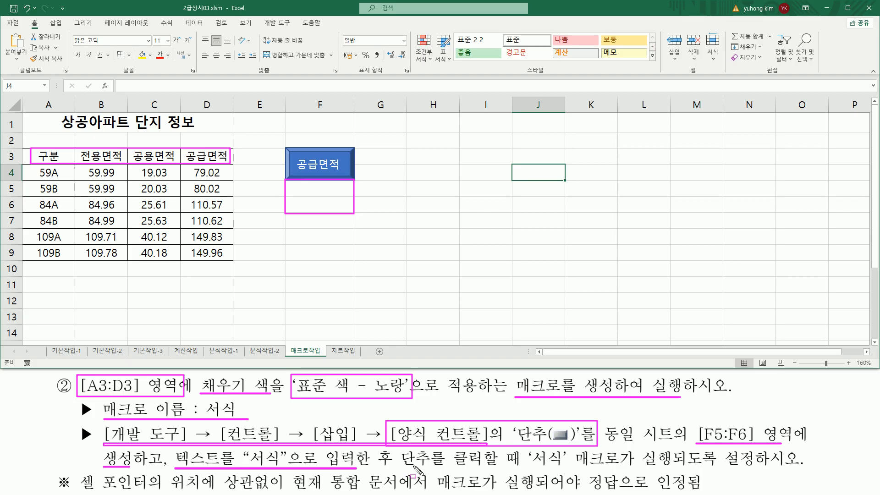
pyautogui.moveTo(400, 468); pyautogui.dragTo(759, 467)
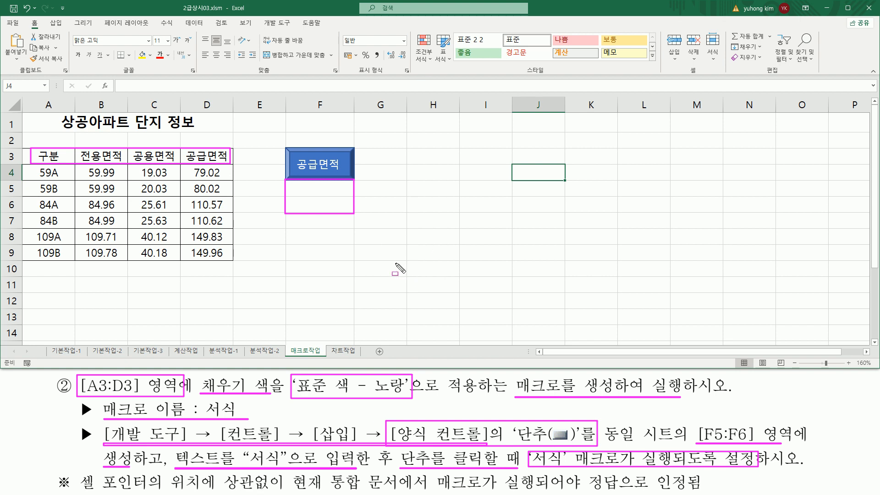
pyautogui.press('Escape')
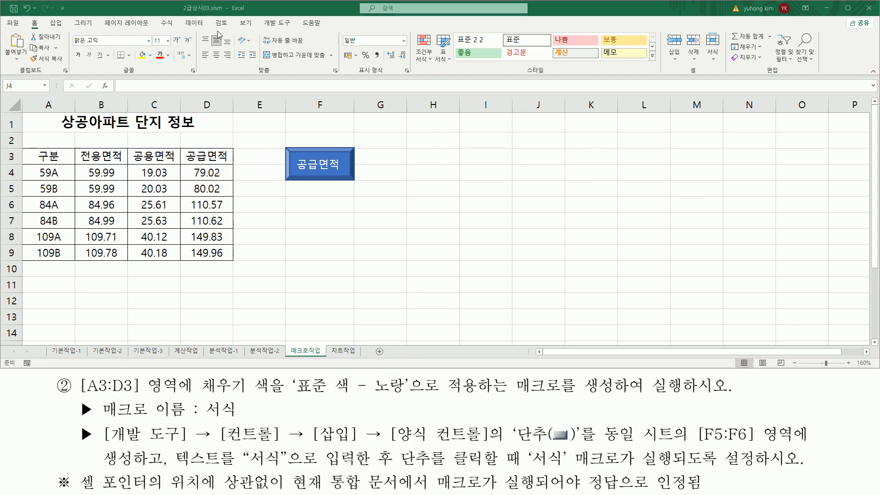
# - Insert a Button (단추) form control covering cells F5:F6
pyautogui.click(277, 22)
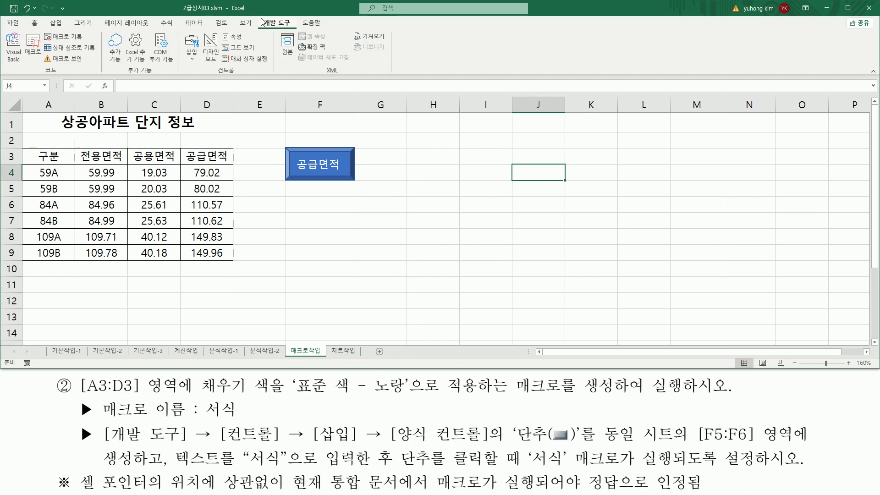
pyautogui.moveTo(259, 17); pyautogui.dragTo(298, 29)
pyautogui.moveTo(212, 73); pyautogui.dragTo(243, 75)
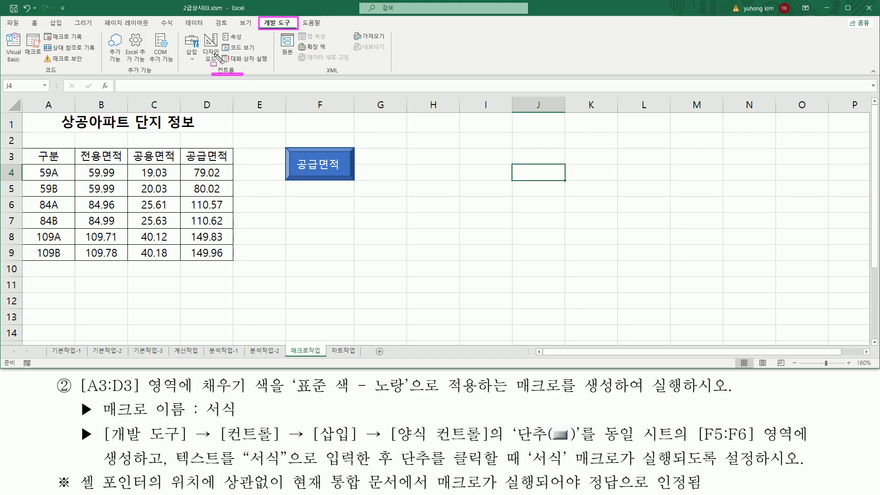
pyautogui.moveTo(175, 31); pyautogui.dragTo(206, 65)
pyautogui.press('Escape')
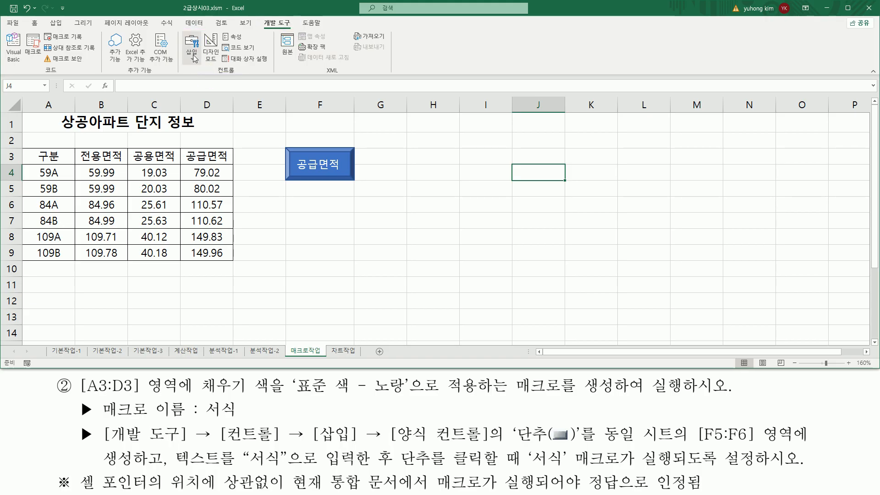
pyautogui.click(192, 57)
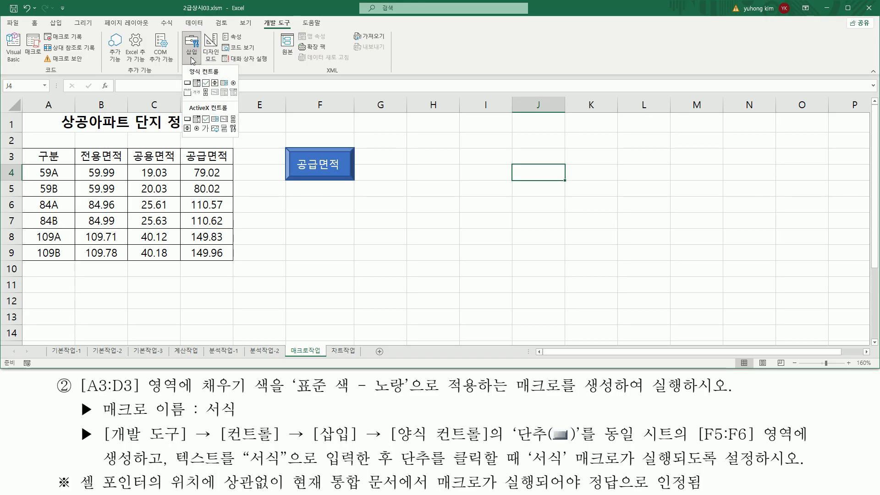
pyautogui.click(188, 83)
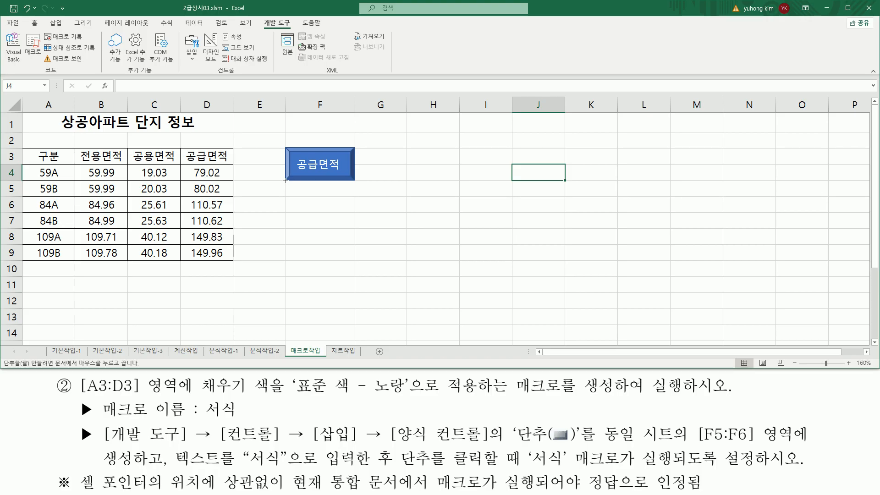
pyautogui.moveTo(286, 180); pyautogui.dragTo(287, 209)
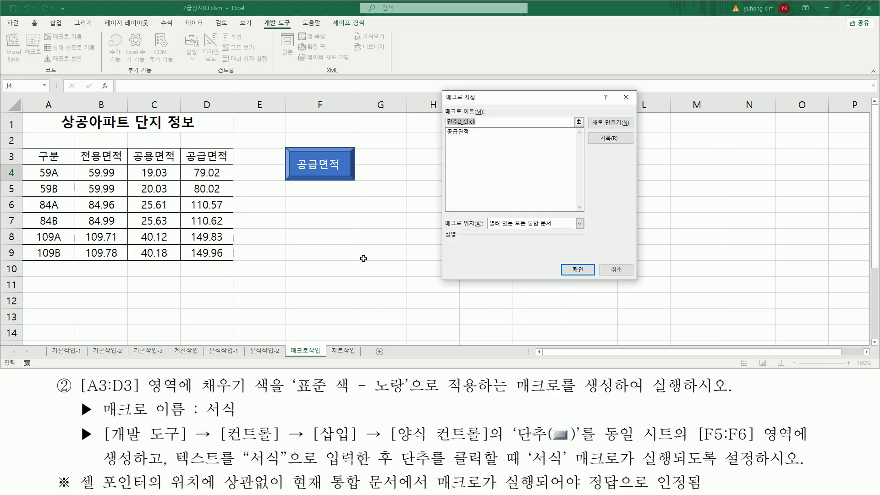
pyautogui.moveTo(509, 423); pyautogui.dragTo(581, 449)
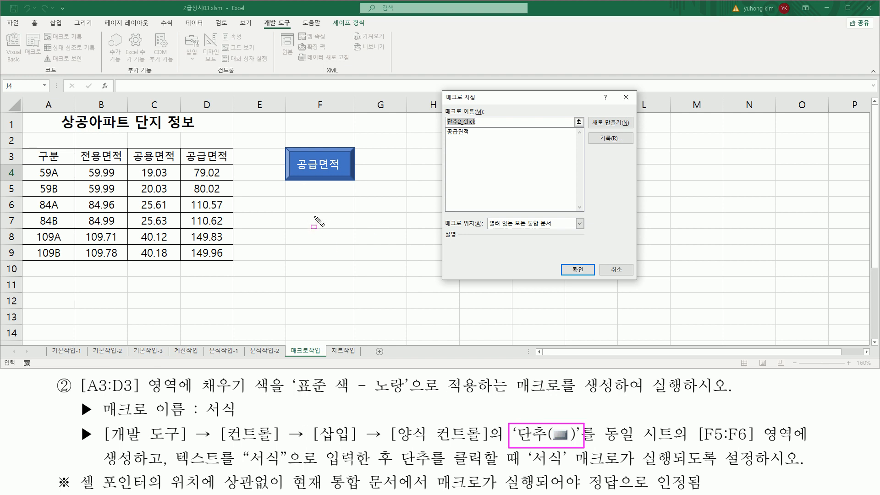
pyautogui.moveTo(435, 85); pyautogui.dragTo(644, 287)
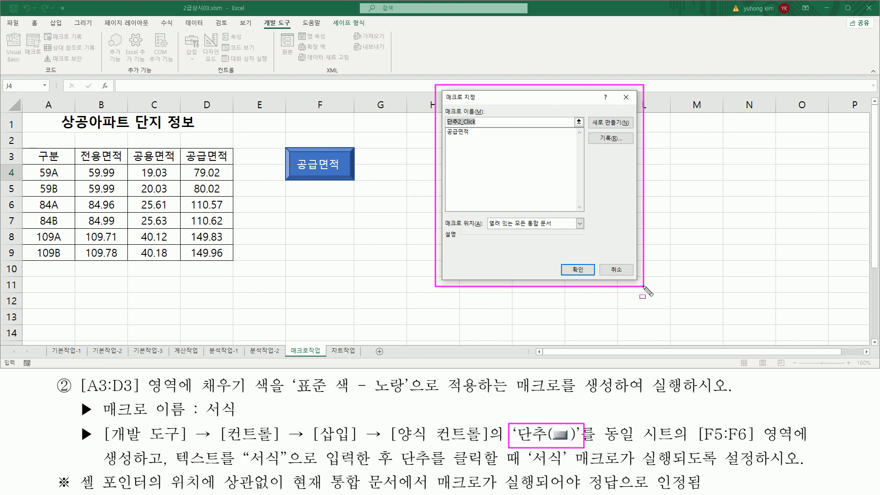
pyautogui.moveTo(444, 103); pyautogui.dragTo(487, 126)
pyautogui.press('Escape')
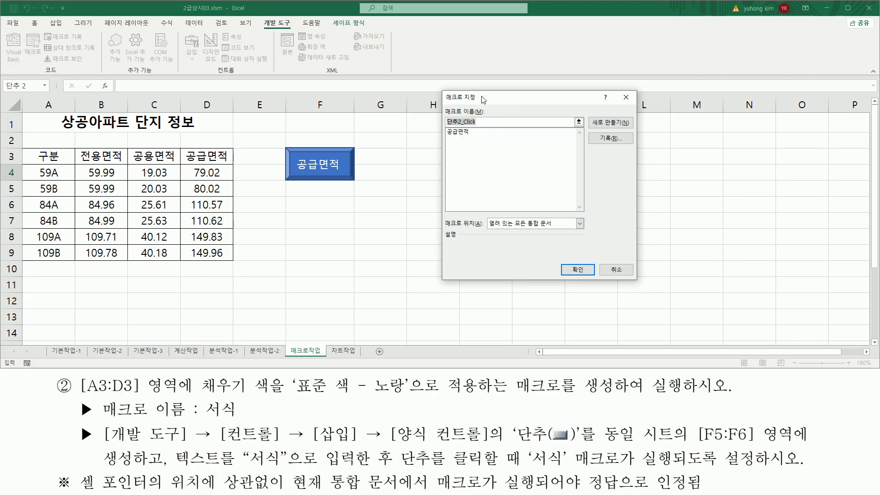
# - Name the button's macro 서식 in the macro assignment and choose to record it
pyautogui.write('서식')
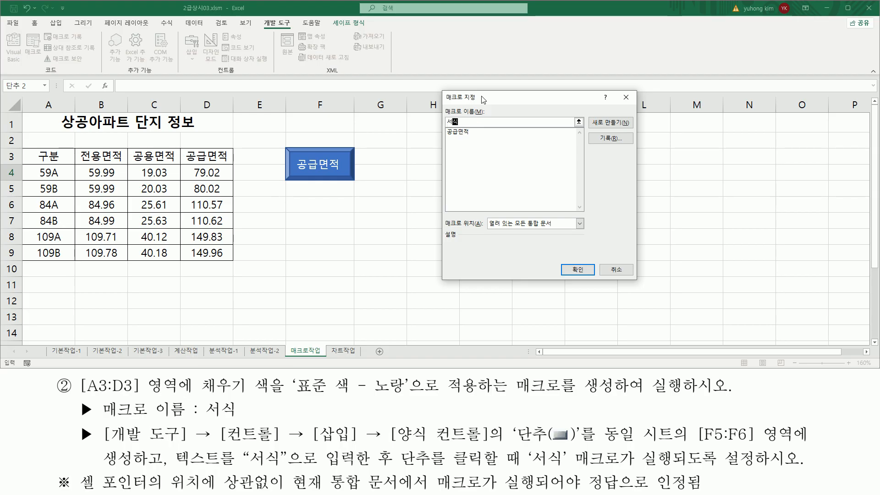
pyautogui.moveTo(445, 126); pyautogui.dragTo(462, 126)
pyautogui.moveTo(595, 132); pyautogui.dragTo(621, 144)
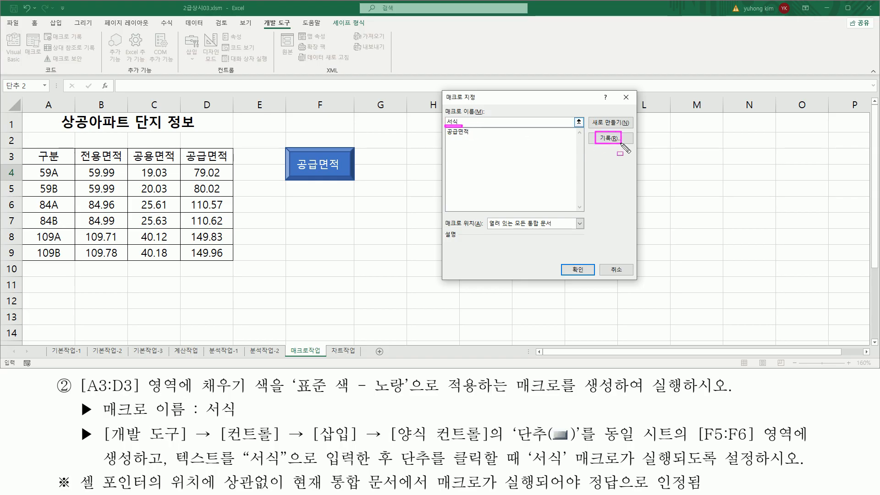
pyautogui.press('Escape')
pyautogui.click(615, 139)
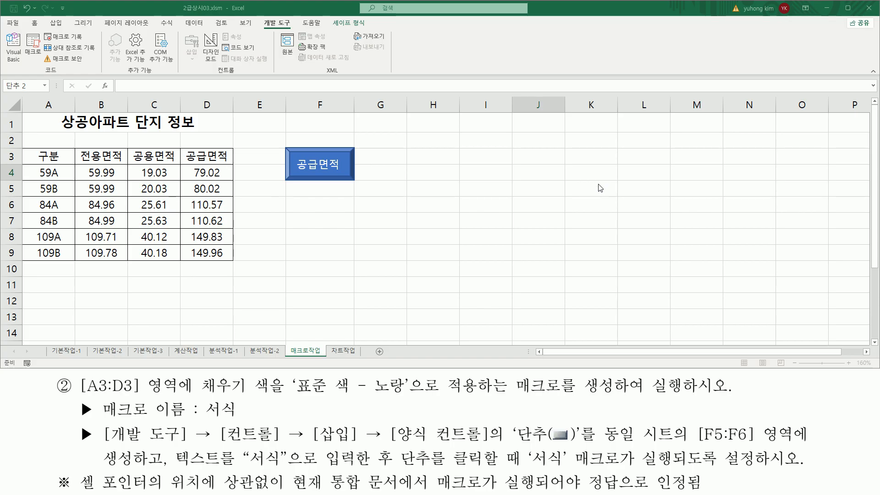
# - Start recording the 서식 macro with the current workbook (현재 통합 문서) as its storage location
pyautogui.moveTo(471, 161); pyautogui.dragTo(620, 261)
pyautogui.press('Escape')
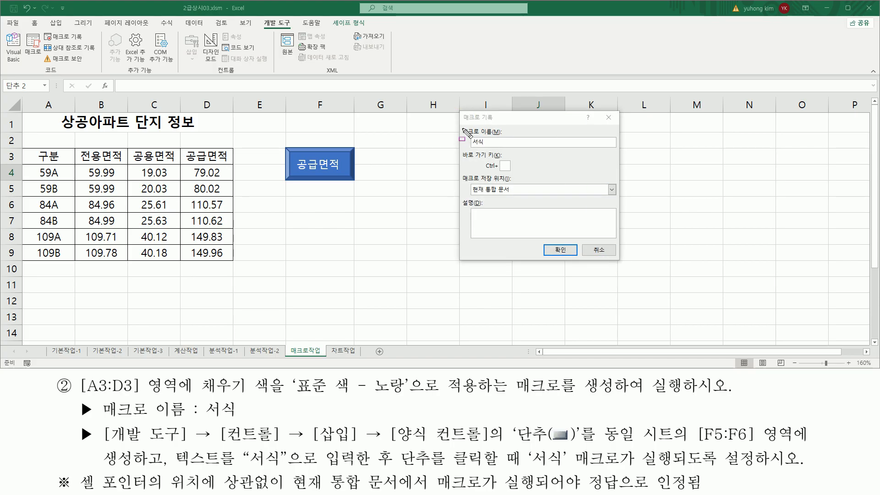
pyautogui.moveTo(461, 124)
pyautogui.mouseDown()
pyautogui.moveTo(510, 149)
pyautogui.moveTo(484, 145)
pyautogui.mouseUp()
pyautogui.moveTo(460, 173); pyautogui.dragTo(523, 200)
pyautogui.moveTo(472, 194); pyautogui.dragTo(514, 195)
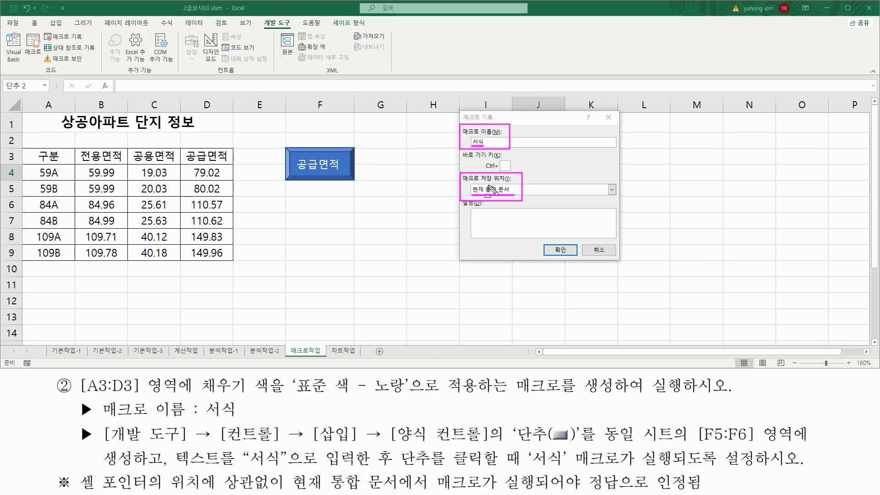
pyautogui.moveTo(552, 242); pyautogui.dragTo(570, 258)
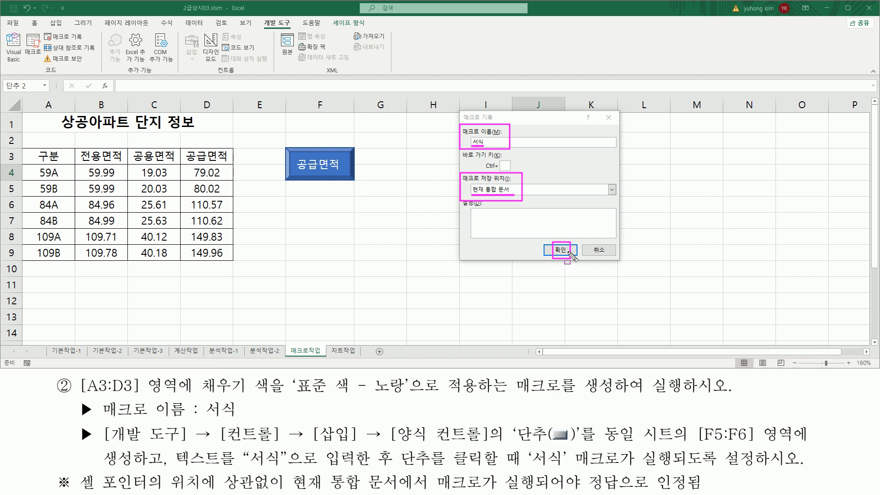
pyautogui.press('Escape')
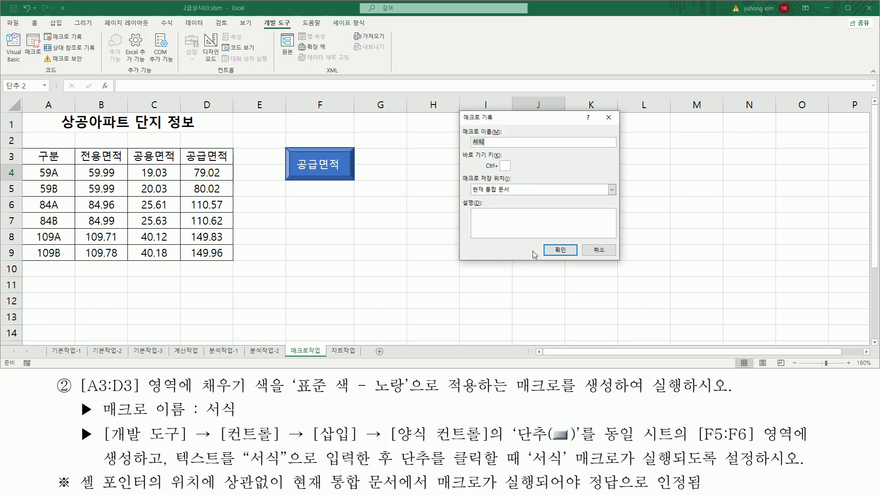
pyautogui.click(560, 250)
pyautogui.hotkey('ctrl', '2')
pyautogui.moveTo(19, 354); pyautogui.dragTo(33, 368)
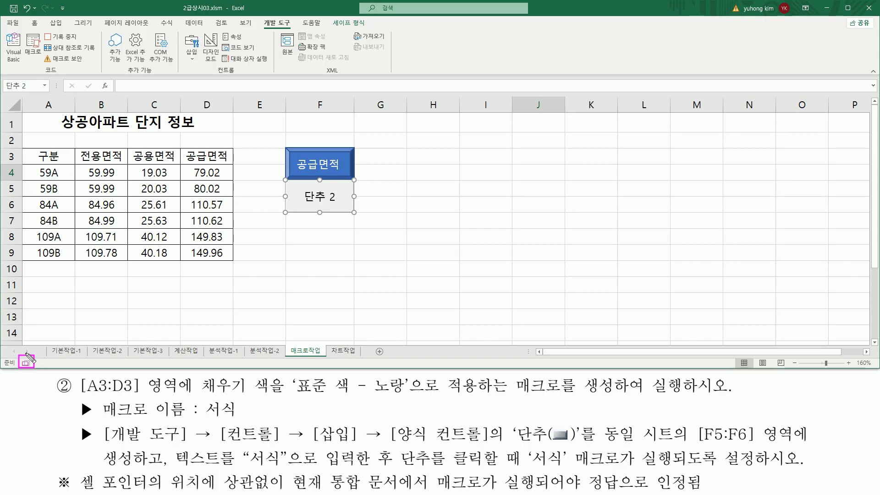
pyautogui.press('Escape')
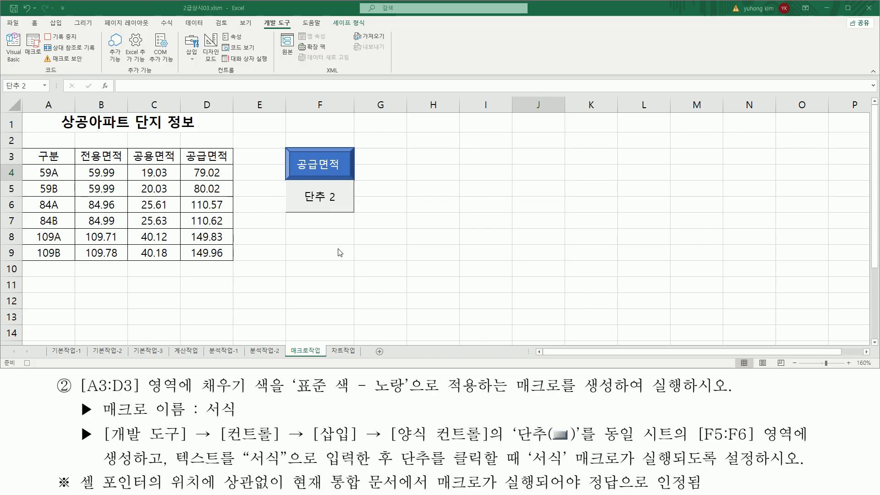
# - Fill the header range A3:D3 with the standard color yellow (표준 색 - 노랑)
pyautogui.click(48, 157)
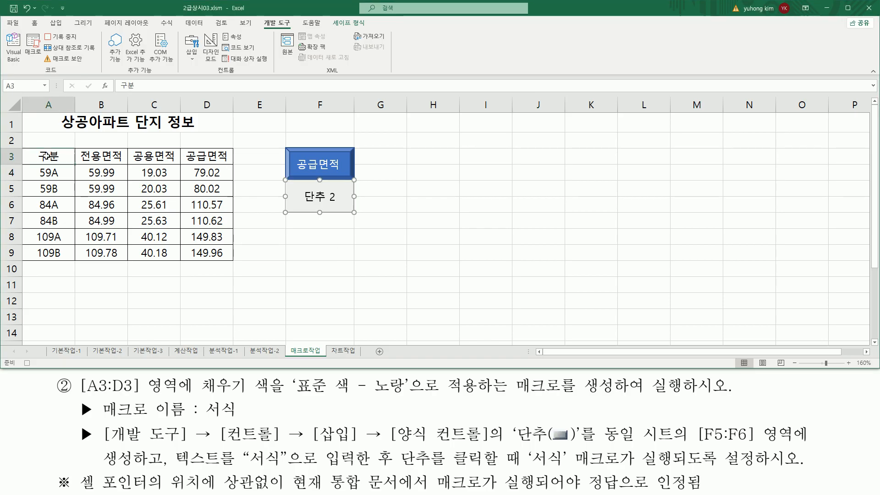
pyautogui.moveTo(38, 157); pyautogui.dragTo(202, 157)
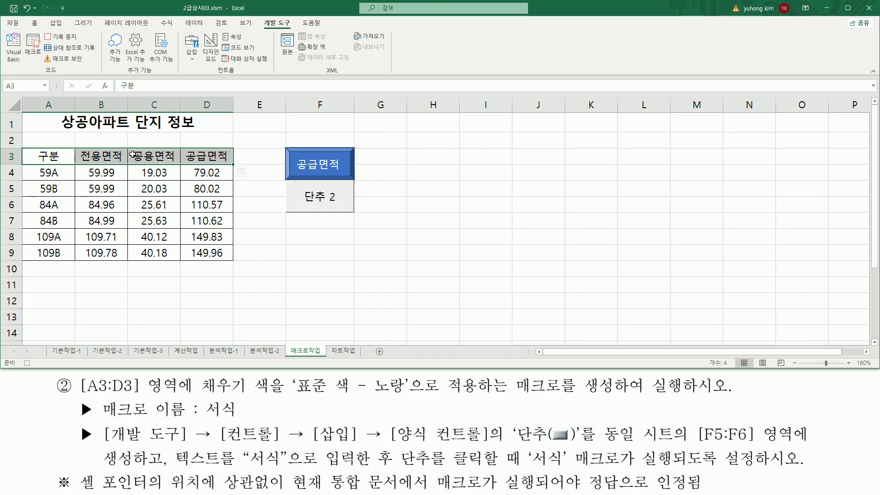
pyautogui.click(33, 22)
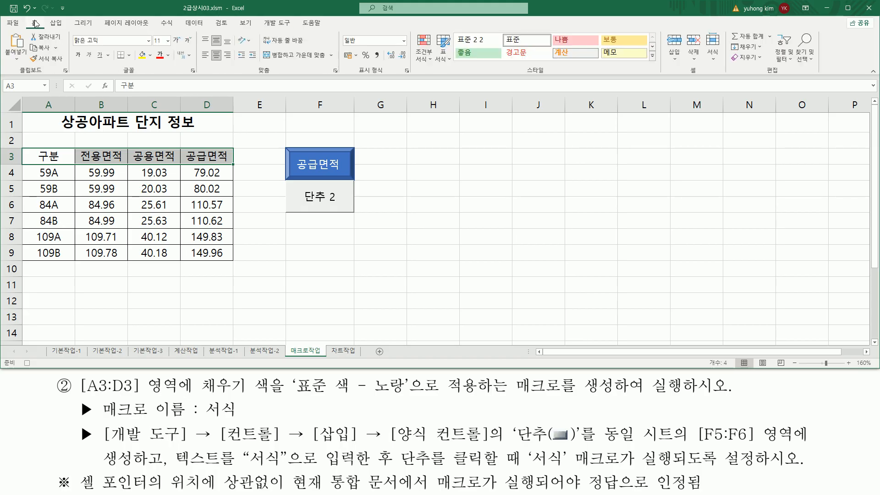
pyautogui.click(150, 56)
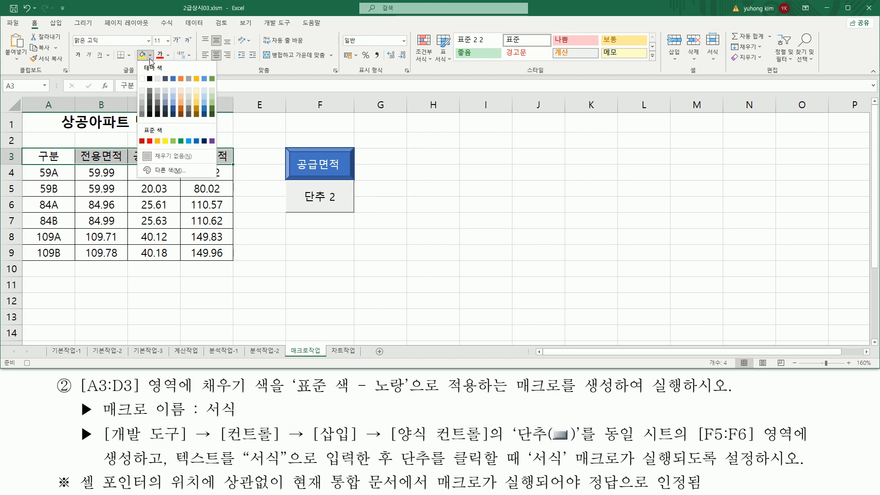
pyautogui.click(166, 142)
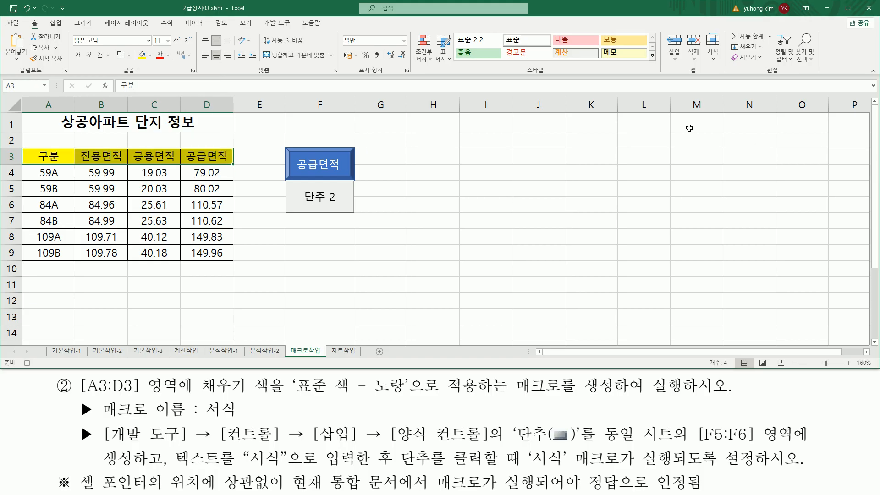
# - Deselect the header range by selecting cell M1 and stop recording the macro
pyautogui.moveTo(678, 116); pyautogui.dragTo(720, 134)
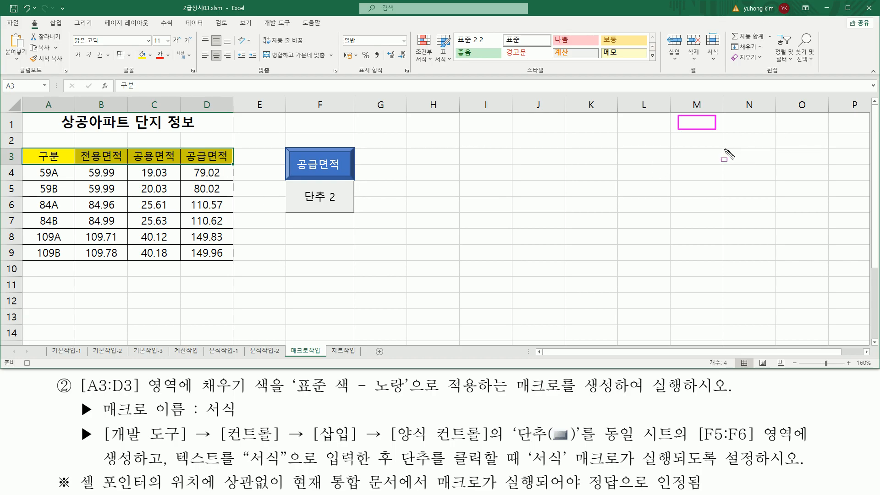
pyautogui.click(693, 116)
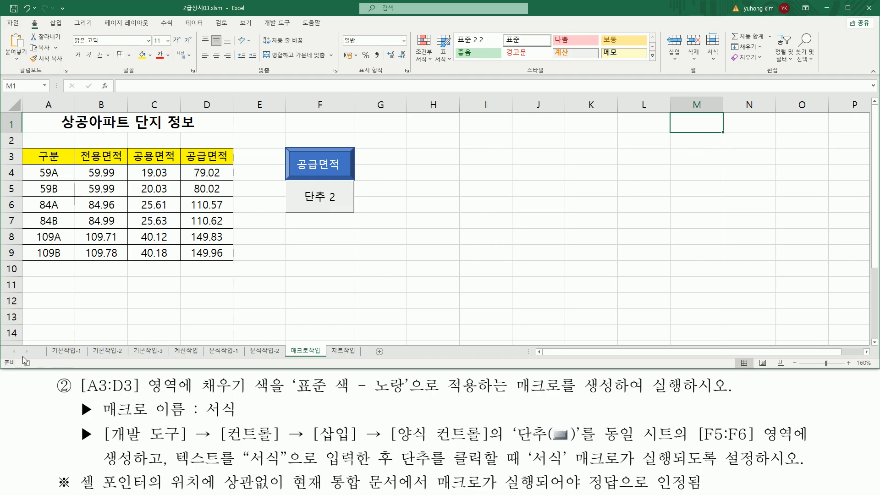
pyautogui.moveTo(19, 359); pyautogui.dragTo(37, 367)
pyautogui.press('Escape')
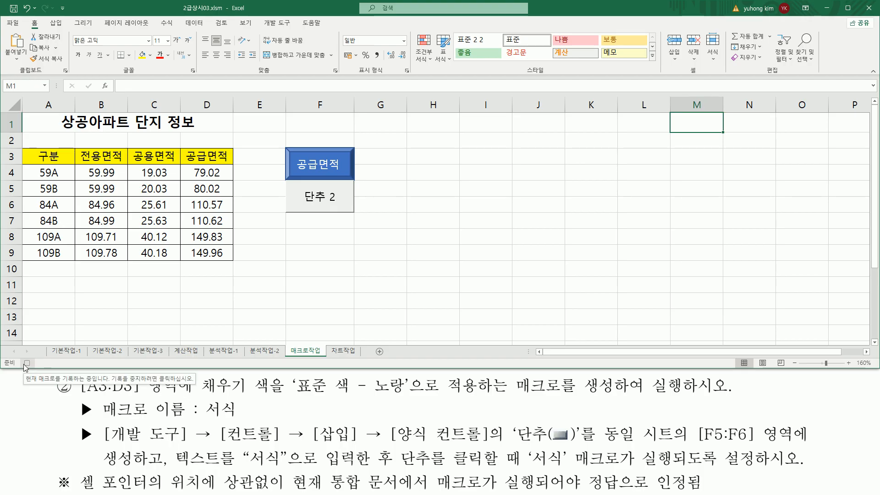
pyautogui.click(27, 363)
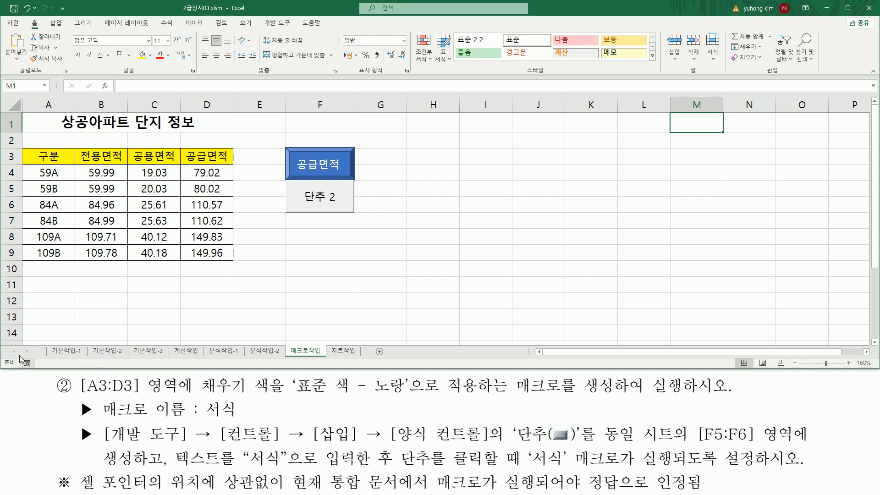
# - Replace the label of the form button over F5:F6 with the text 서식 and finish editing
pyautogui.hotkey('ctrl', '2')
pyautogui.moveTo(287, 181); pyautogui.dragTo(357, 212)
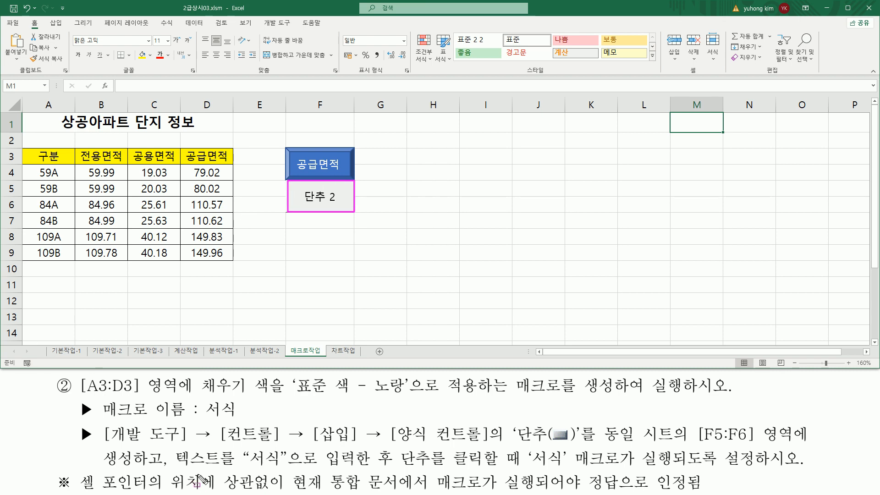
pyautogui.moveTo(175, 466); pyautogui.dragTo(368, 466)
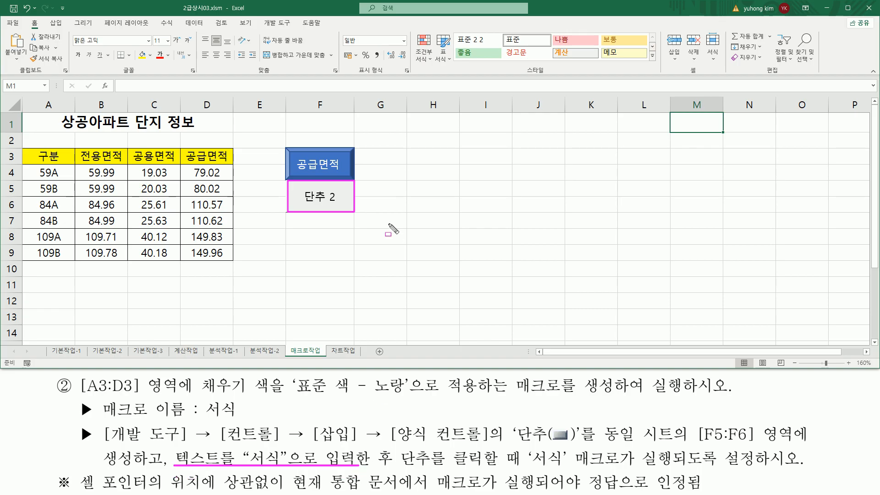
pyautogui.press('Escape')
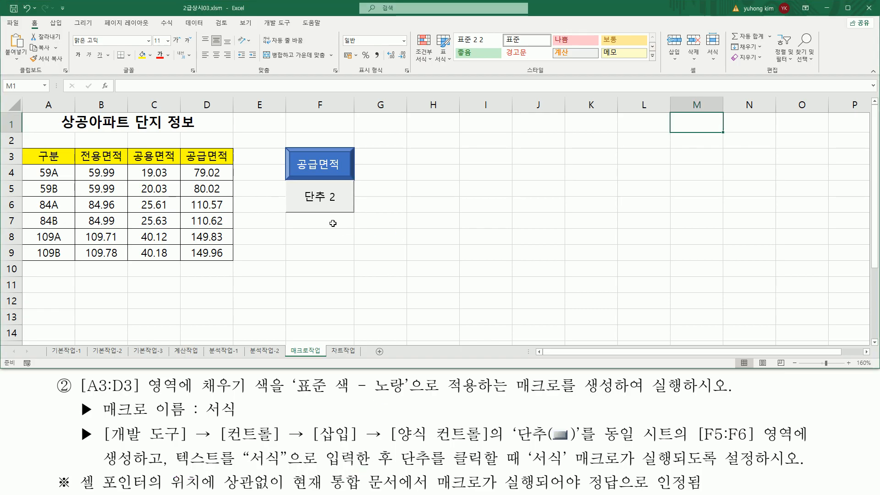
pyautogui.rightClick(329, 201)
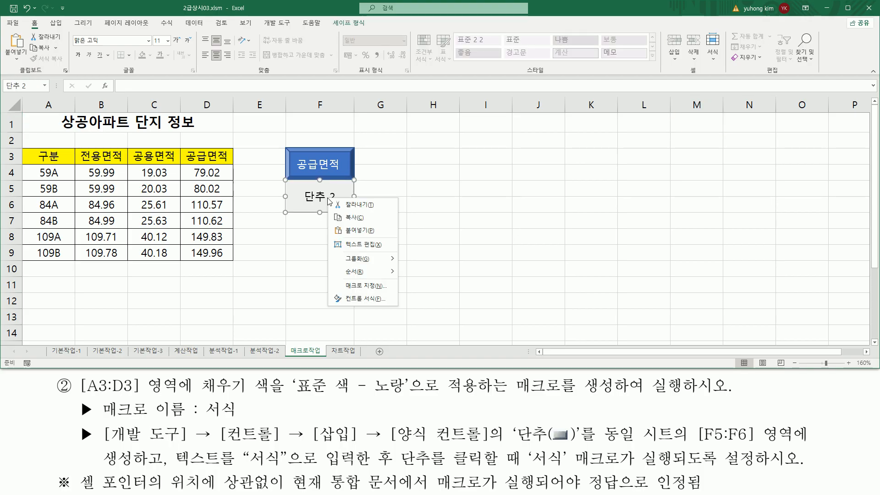
pyautogui.click(351, 246)
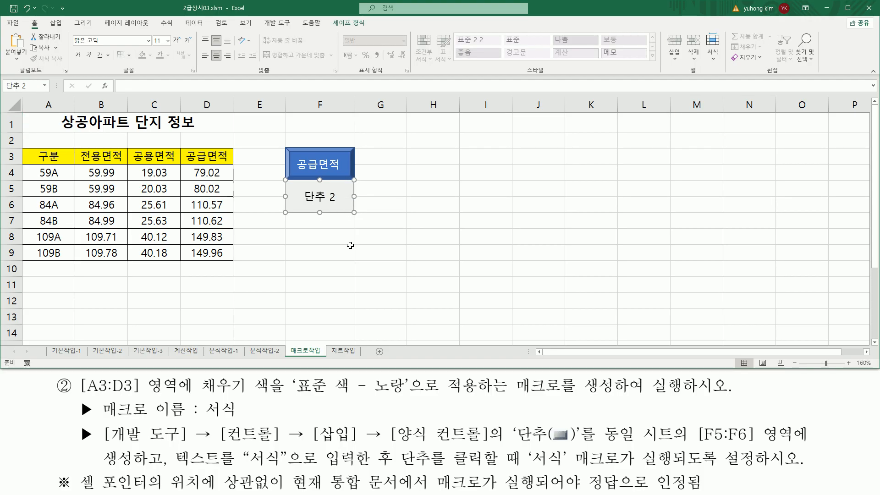
pyautogui.press('Delete')
pyautogui.press('Delete')
pyautogui.press('Delete')
pyautogui.write('서식')
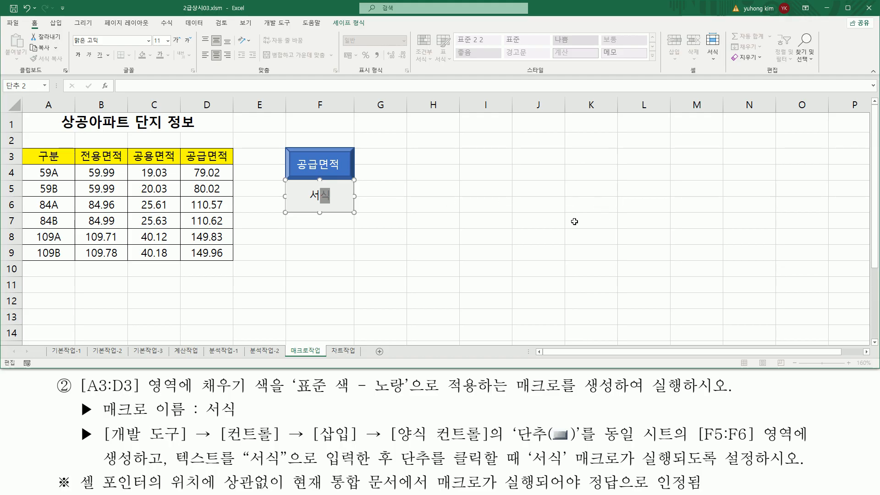
pyautogui.click(581, 191)
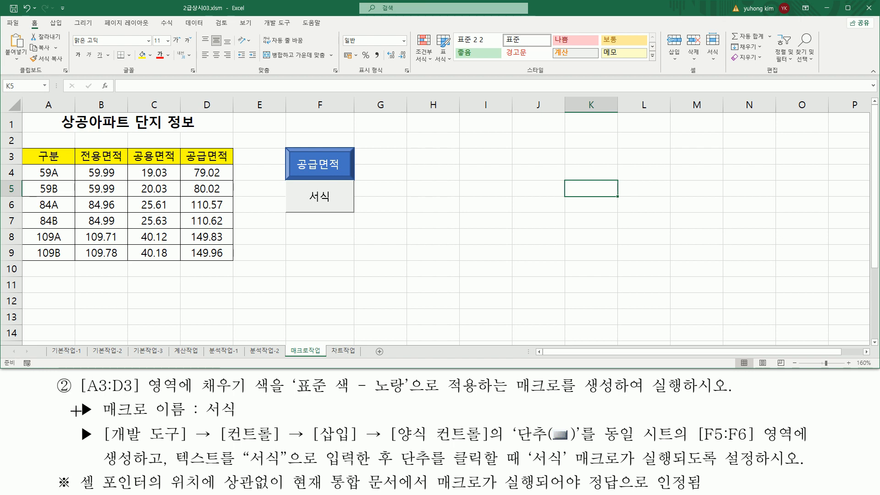
# - Clear the supply area values in D4:D9 and fill the header range A3:D3 with standard red to test the macros
pyautogui.moveTo(78, 490); pyautogui.dragTo(691, 492)
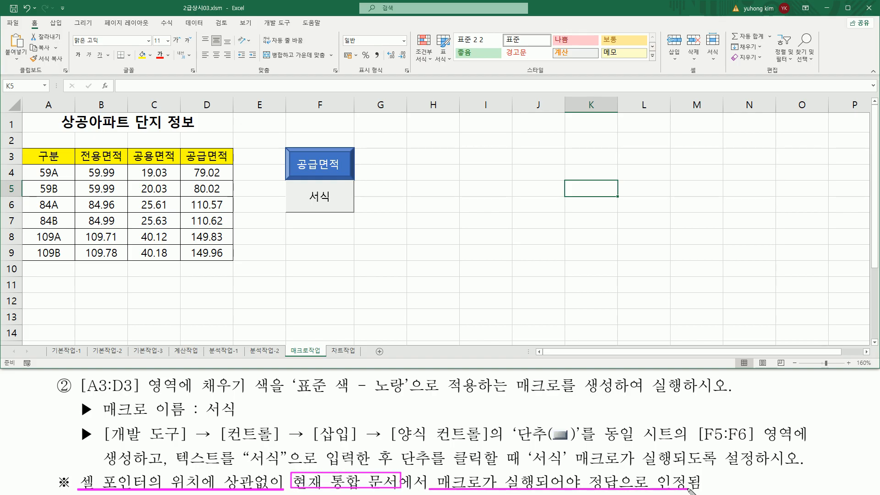
pyautogui.press('Escape')
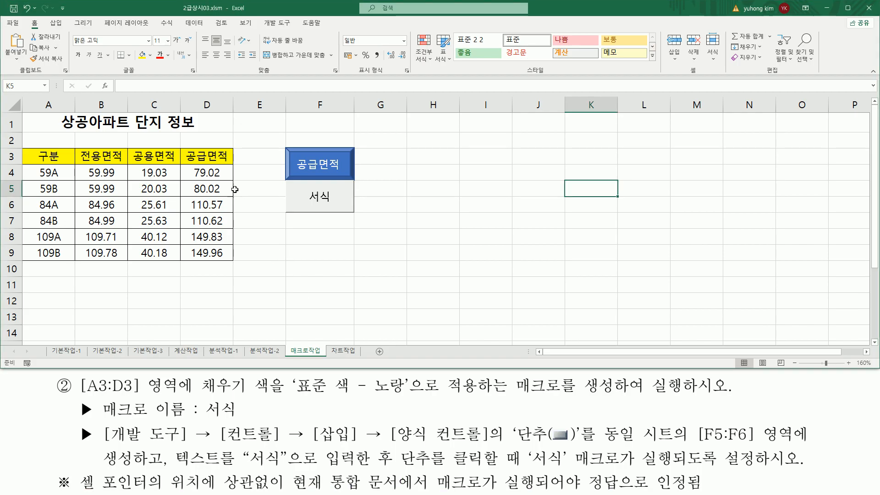
pyautogui.moveTo(215, 174); pyautogui.dragTo(215, 253)
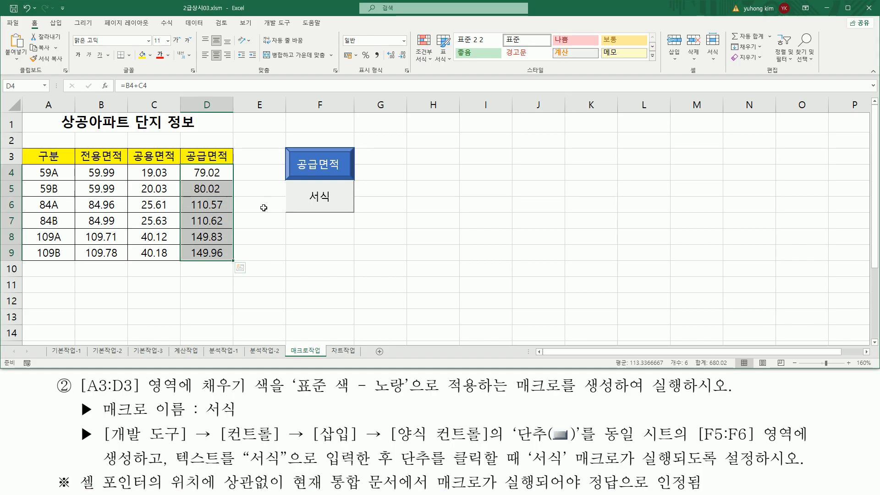
pyautogui.click(262, 255)
pyautogui.moveTo(53, 157); pyautogui.dragTo(212, 157)
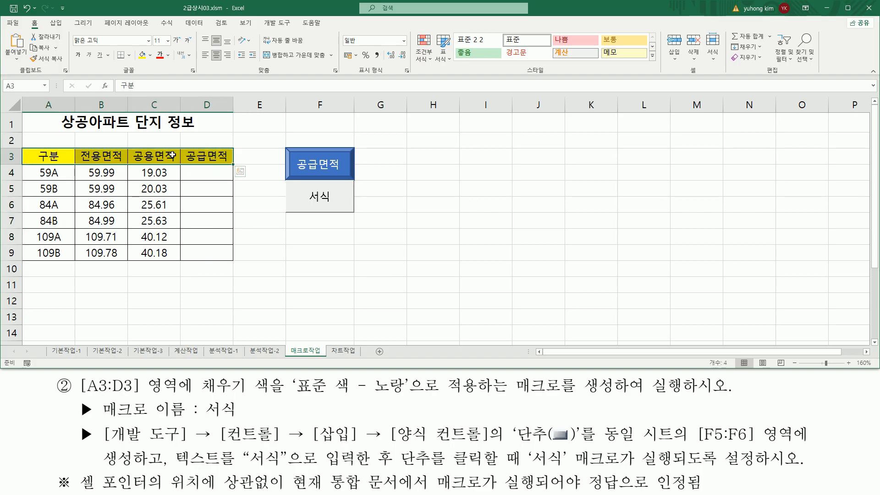
pyautogui.click(150, 55)
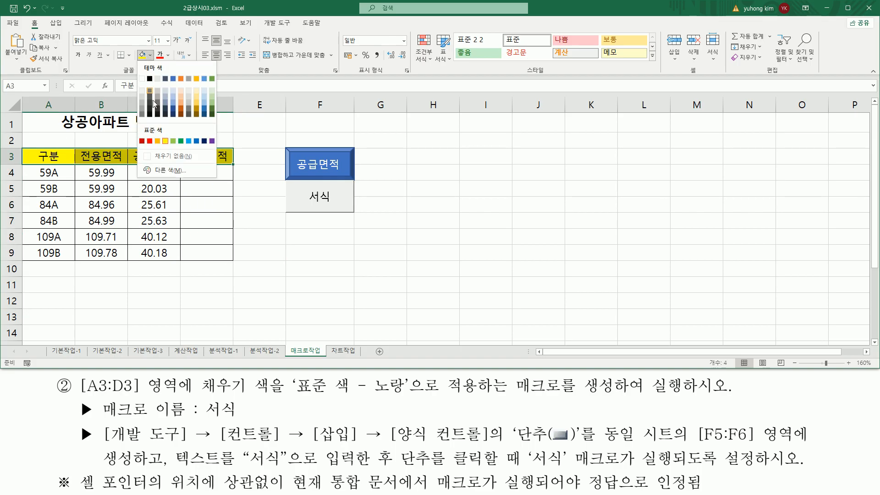
pyautogui.click(150, 141)
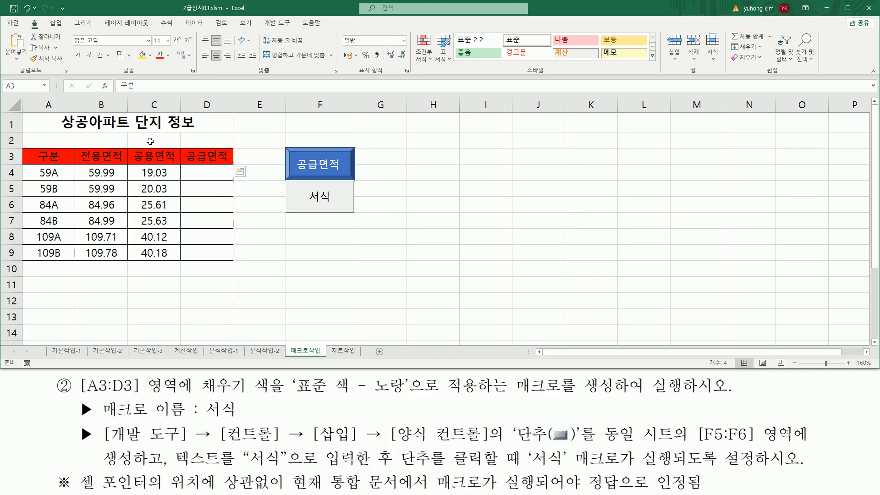
# - Select cell C12 and run the 공급면적 macro from its bevel shape
pyautogui.click(550, 262)
pyautogui.click(596, 201)
pyautogui.click(673, 184)
pyautogui.click(678, 236)
pyautogui.click(457, 301)
pyautogui.click(165, 301)
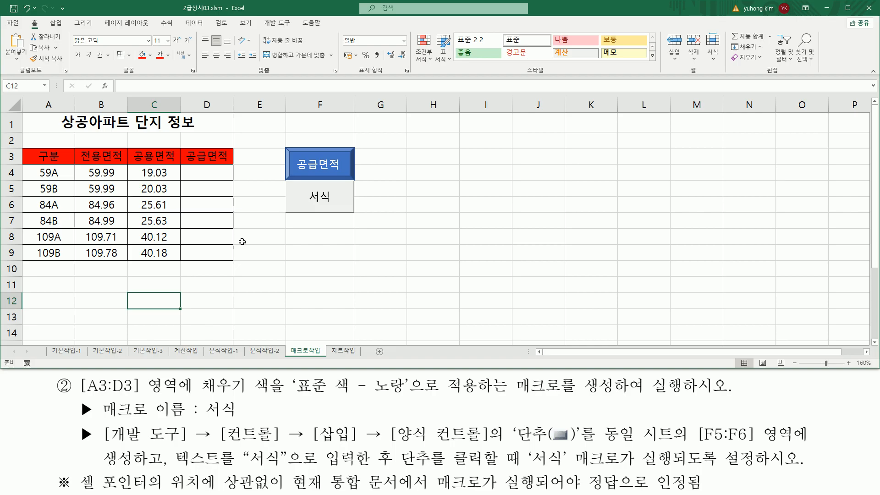
pyautogui.click(307, 161)
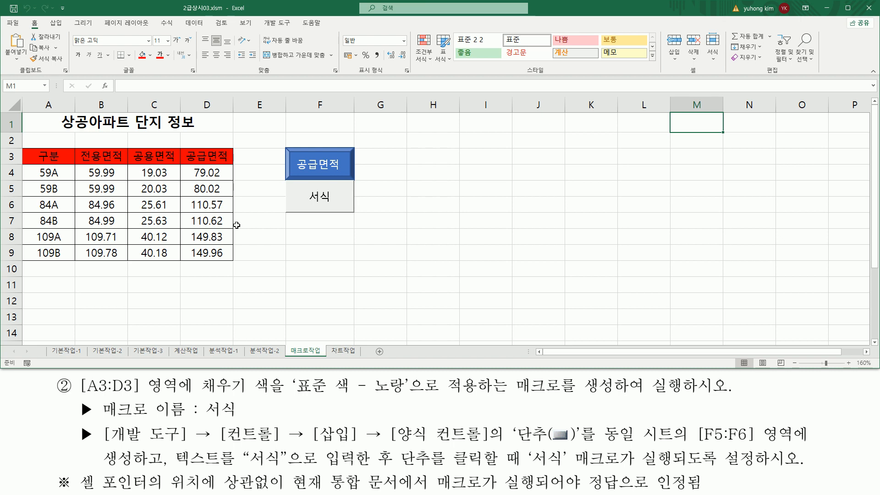
# - Select the title cell A1 and run the 서식 macro from its form button
pyautogui.click(87, 204)
pyautogui.click(80, 186)
pyautogui.click(118, 126)
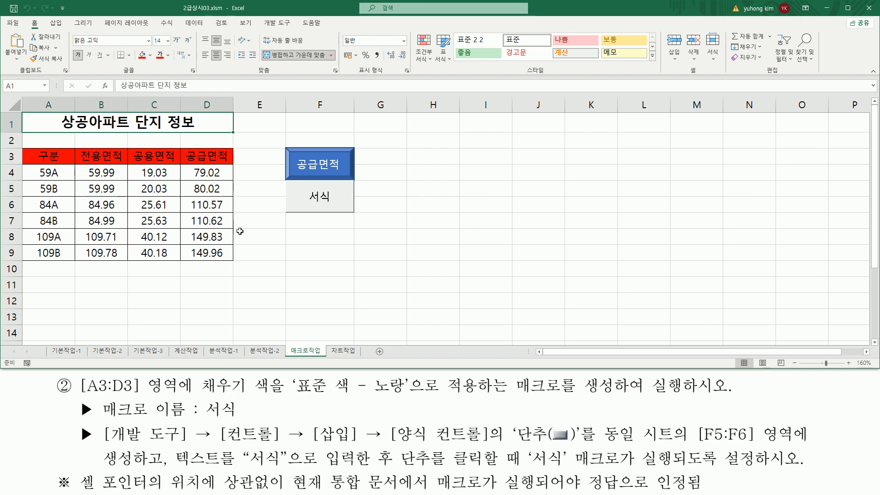
pyautogui.click(320, 201)
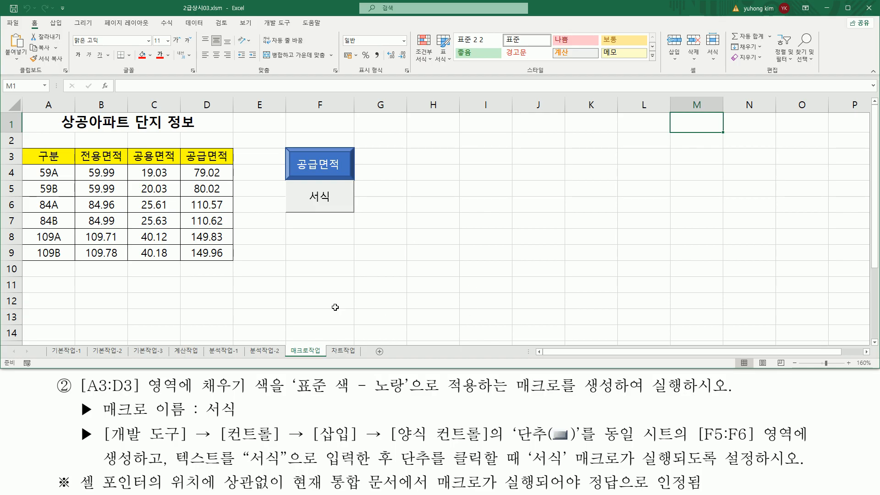
# - Switch to the 차트작업 sheet and examine the monthly sales table and the column chart below it
pyautogui.click(500, 254)
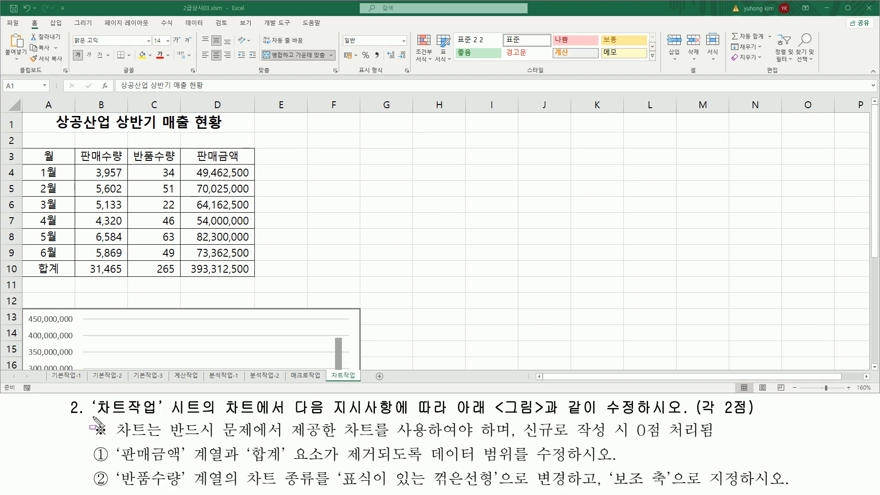
pyautogui.moveTo(95, 417)
pyautogui.mouseDown()
pyautogui.moveTo(138, 415)
pyautogui.moveTo(166, 398)
pyautogui.mouseUp()
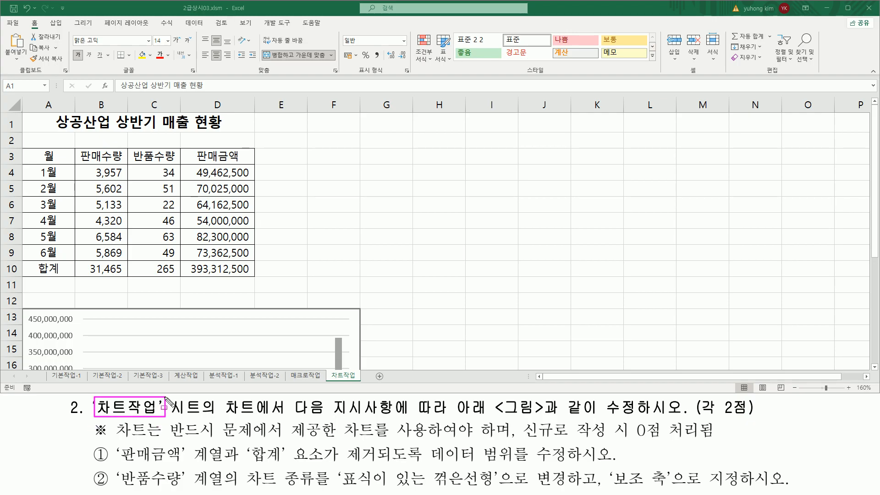
pyautogui.moveTo(222, 417); pyautogui.dragTo(250, 418)
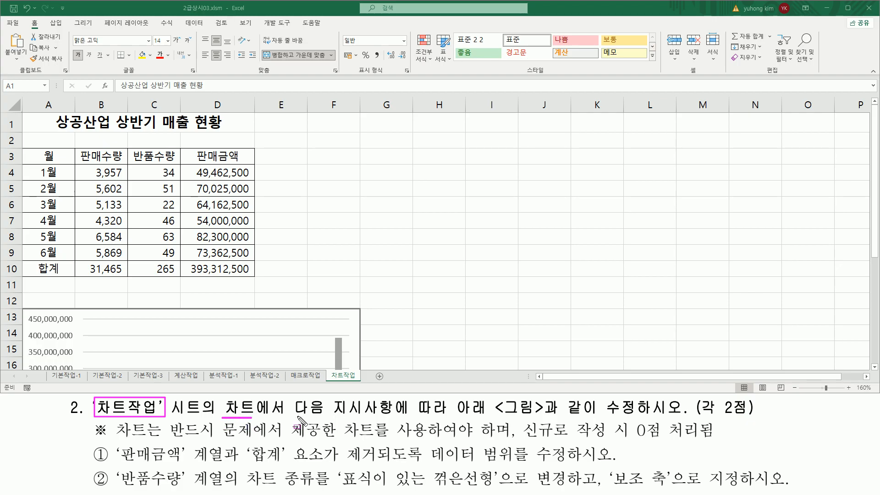
pyautogui.moveTo(457, 416); pyautogui.dragTo(641, 417)
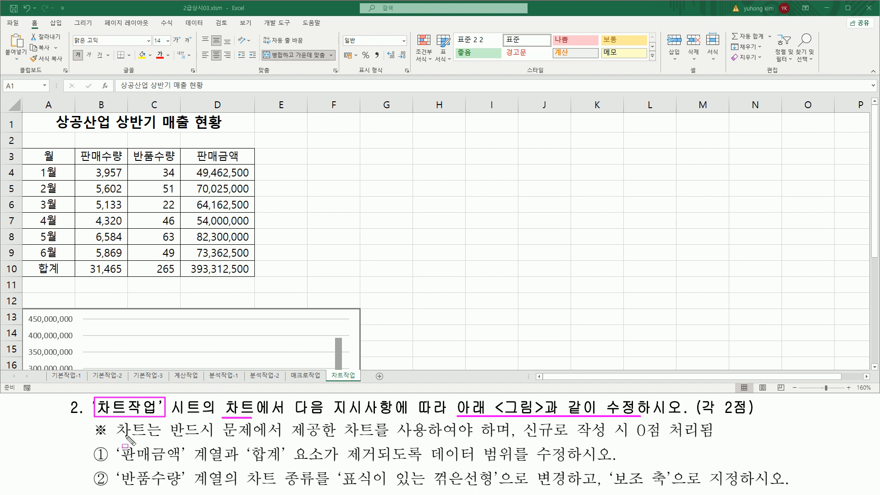
pyautogui.moveTo(167, 440); pyautogui.dragTo(427, 441)
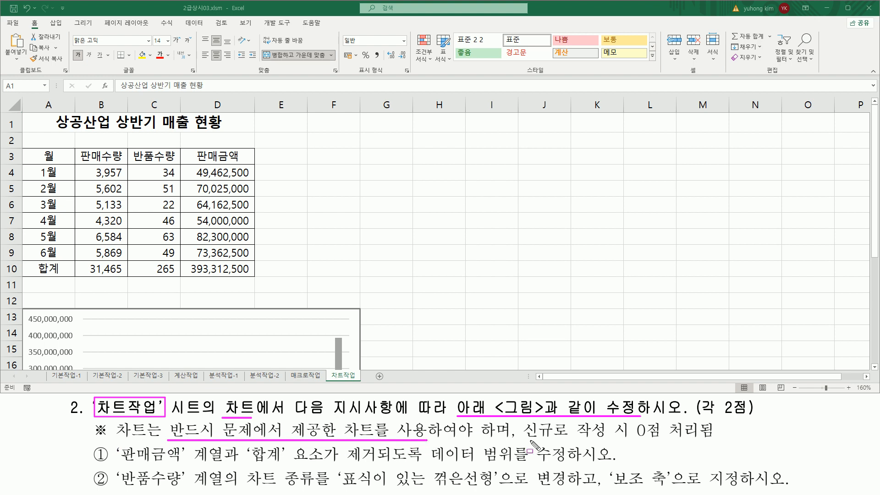
pyautogui.moveTo(524, 439); pyautogui.dragTo(697, 440)
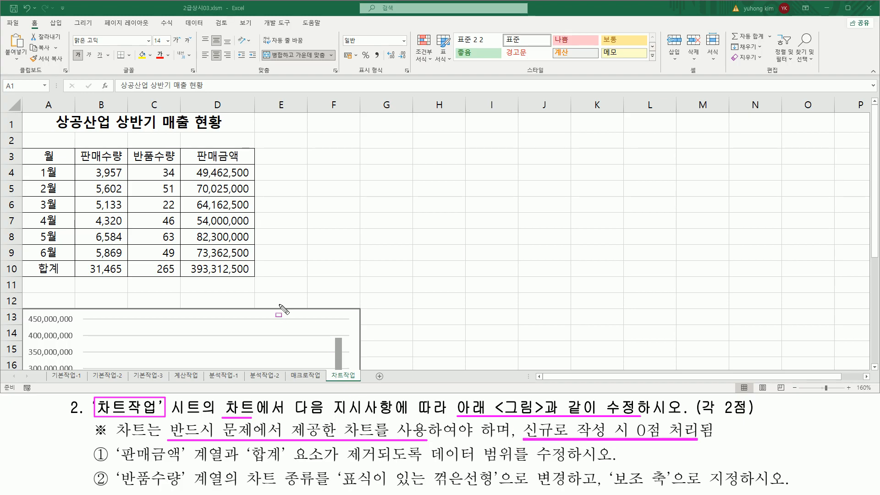
pyautogui.press('Escape')
pyautogui.hotkey('ctrl', '2')
pyautogui.moveTo(326, 369); pyautogui.dragTo(361, 382)
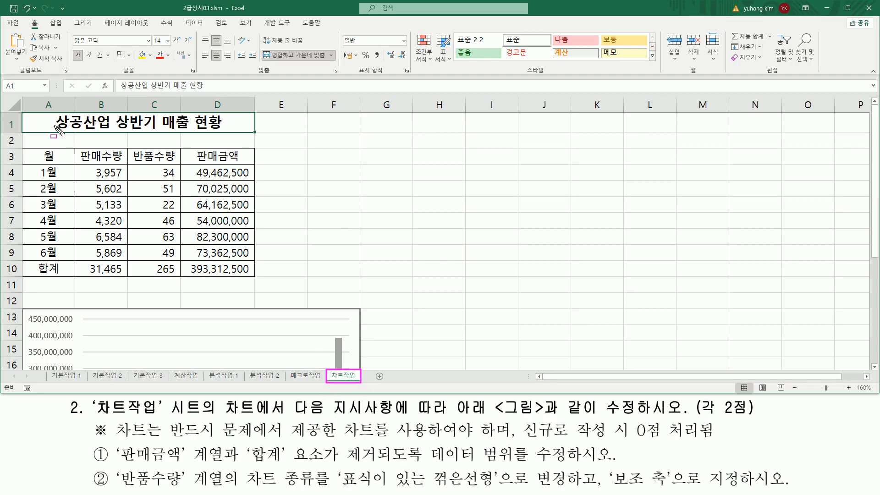
pyautogui.moveTo(22, 111)
pyautogui.mouseDown()
pyautogui.moveTo(84, 222)
pyautogui.moveTo(261, 277)
pyautogui.mouseUp()
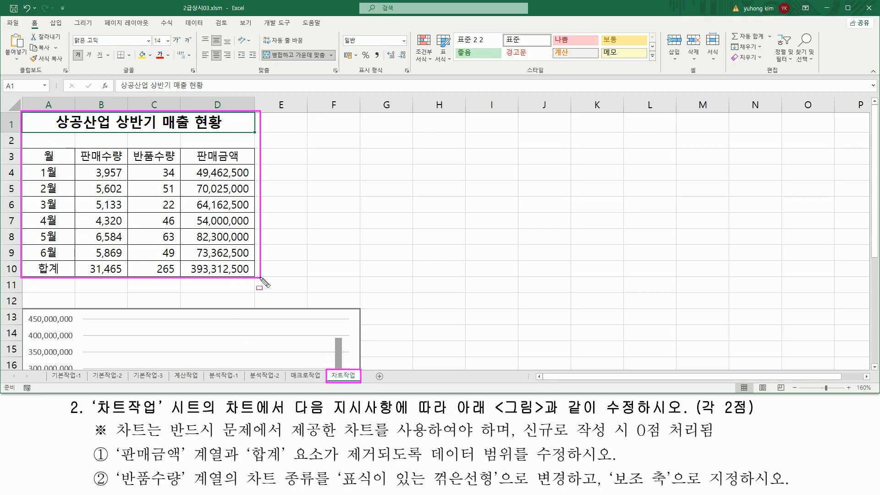
pyautogui.press('Escape')
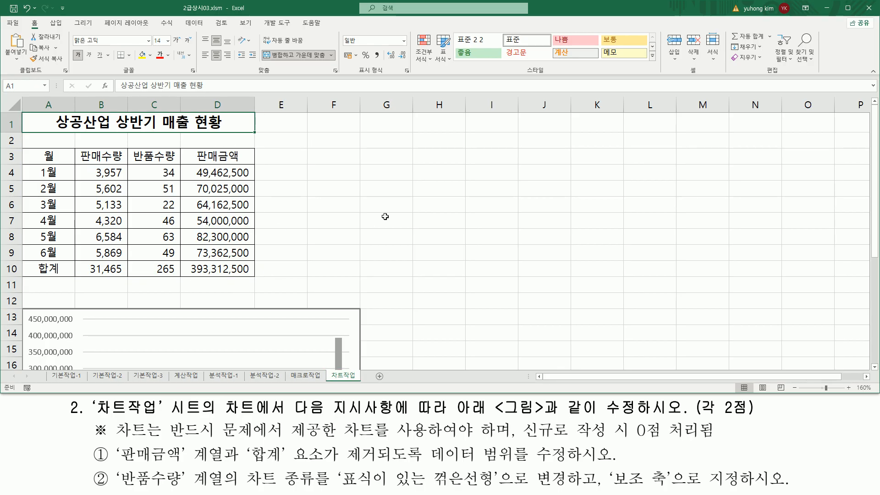
pyautogui.scroll(-2, 410, 221)
pyautogui.scroll(-2, 410, 221)
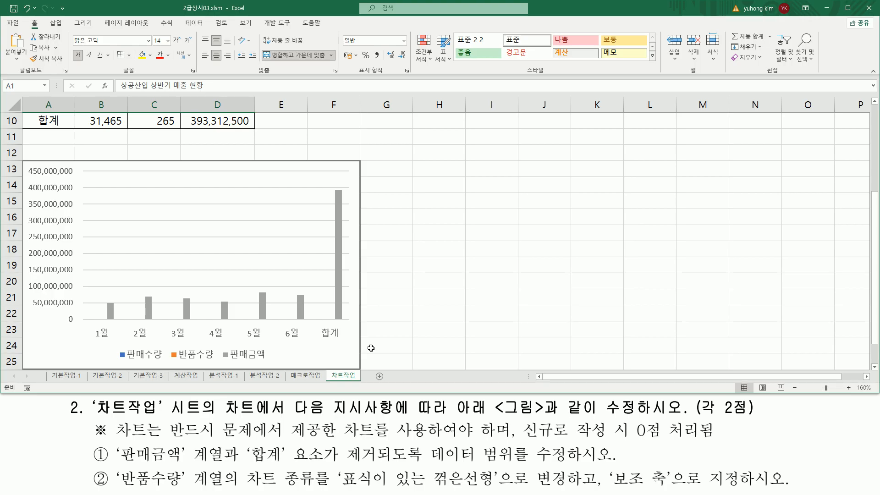
pyautogui.moveTo(112, 443)
pyautogui.mouseDown()
pyautogui.moveTo(187, 465)
pyautogui.moveTo(257, 456)
pyautogui.moveTo(324, 467)
pyautogui.mouseUp()
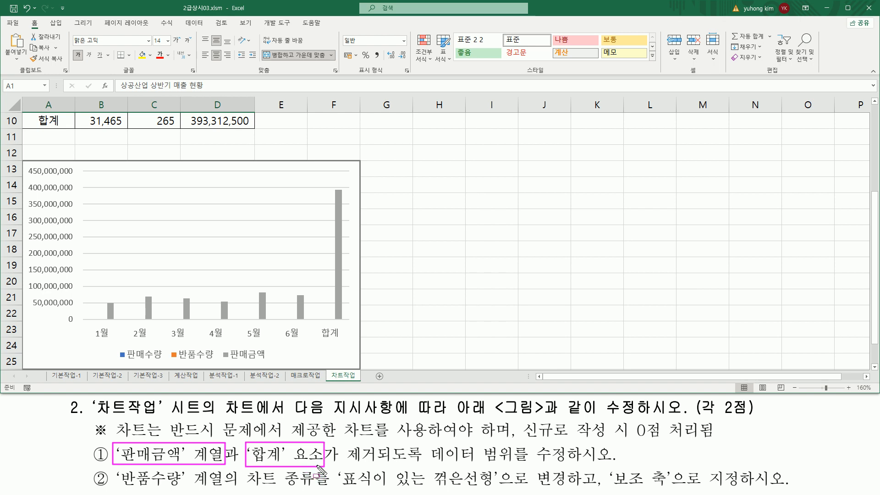
pyautogui.moveTo(220, 344); pyautogui.dragTo(269, 365)
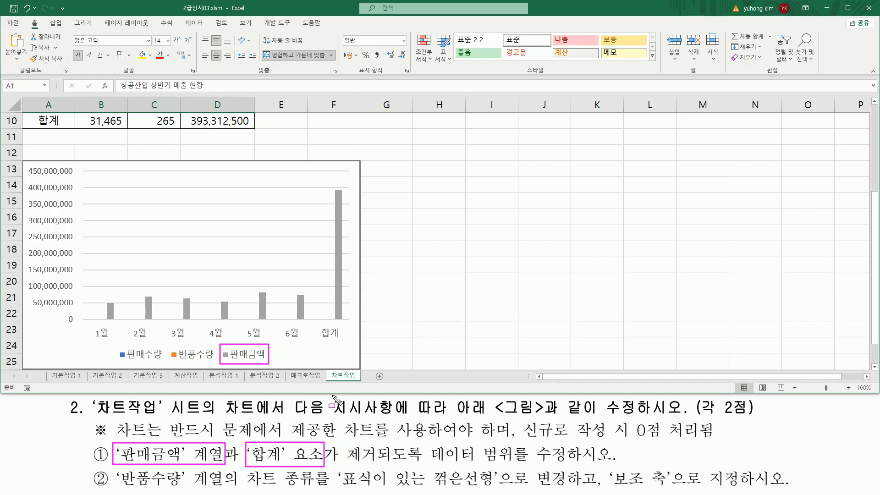
pyautogui.moveTo(316, 185)
pyautogui.mouseDown()
pyautogui.moveTo(354, 356)
pyautogui.moveTo(349, 344)
pyautogui.mouseUp()
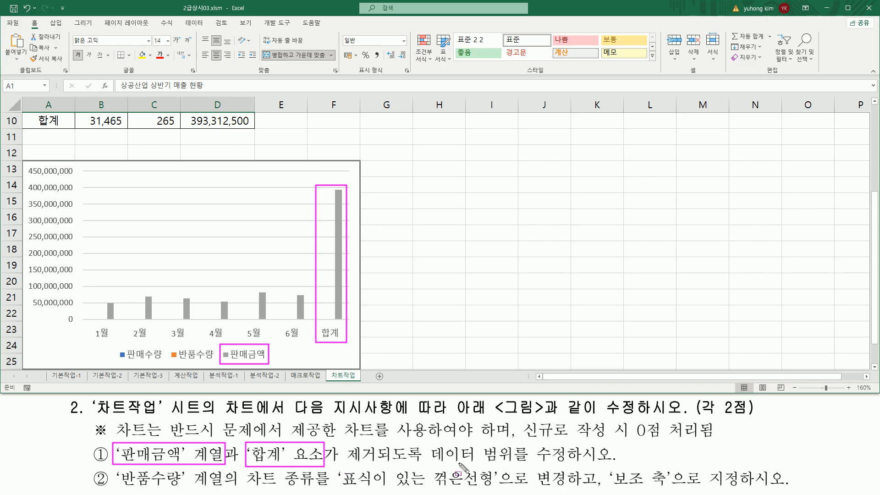
pyautogui.moveTo(430, 464)
pyautogui.mouseDown()
pyautogui.moveTo(591, 465)
pyautogui.moveTo(579, 440)
pyautogui.moveTo(624, 447)
pyautogui.mouseUp()
pyautogui.press('Escape')
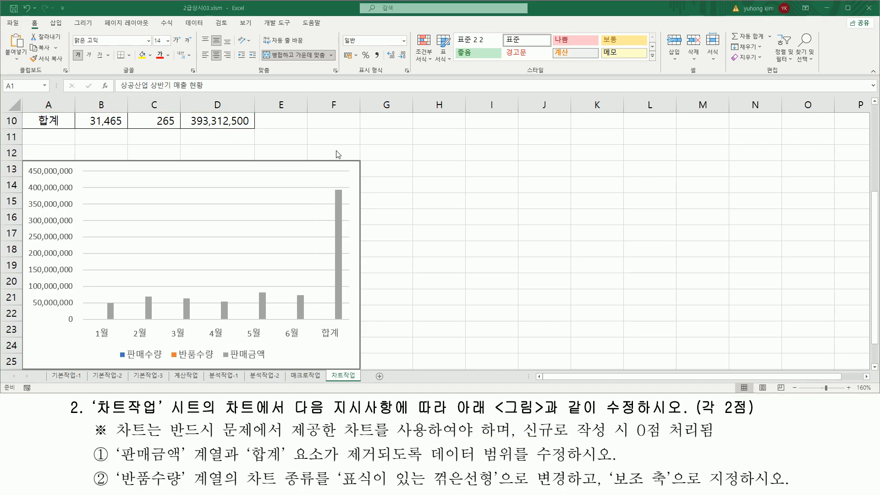
pyautogui.scroll(3, 339, 152)
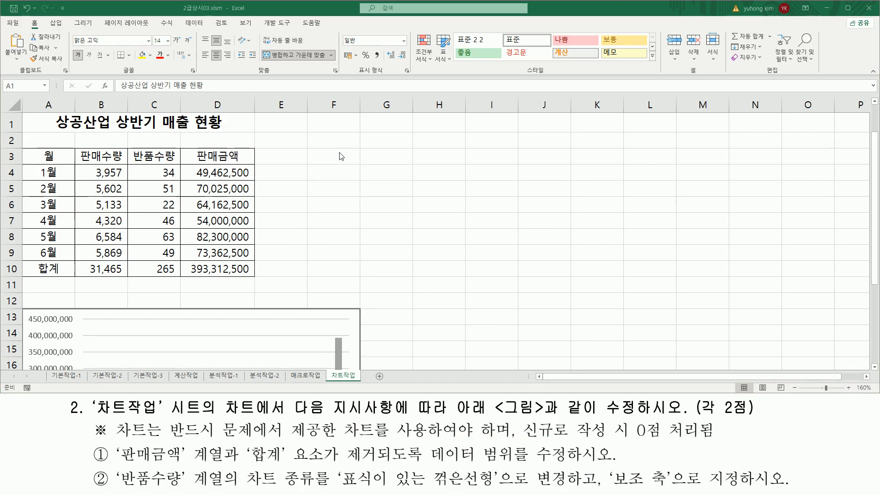
# - Select the chart to examine its source range in the sales table and the chart design commands
pyautogui.click(337, 313)
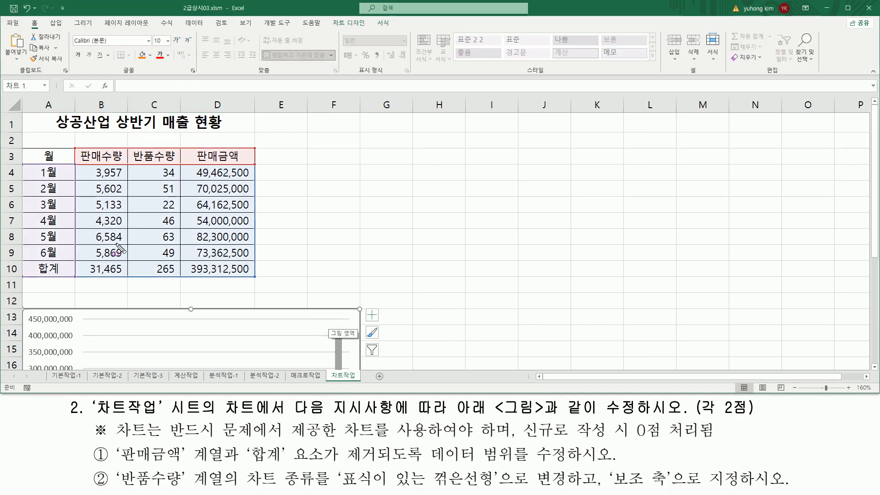
pyautogui.moveTo(26, 150)
pyautogui.mouseDown()
pyautogui.moveTo(232, 287)
pyautogui.moveTo(262, 284)
pyautogui.moveTo(197, 359)
pyautogui.moveTo(203, 338)
pyautogui.moveTo(214, 347)
pyautogui.moveTo(224, 259)
pyautogui.mouseUp()
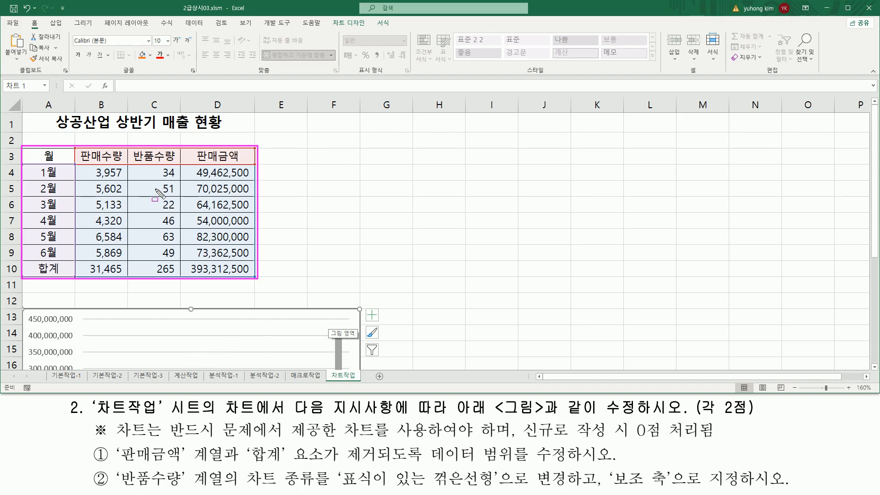
pyautogui.moveTo(44, 271)
pyautogui.mouseDown()
pyautogui.moveTo(256, 281)
pyautogui.moveTo(246, 286)
pyautogui.mouseUp()
pyautogui.moveTo(188, 146); pyautogui.dragTo(253, 277)
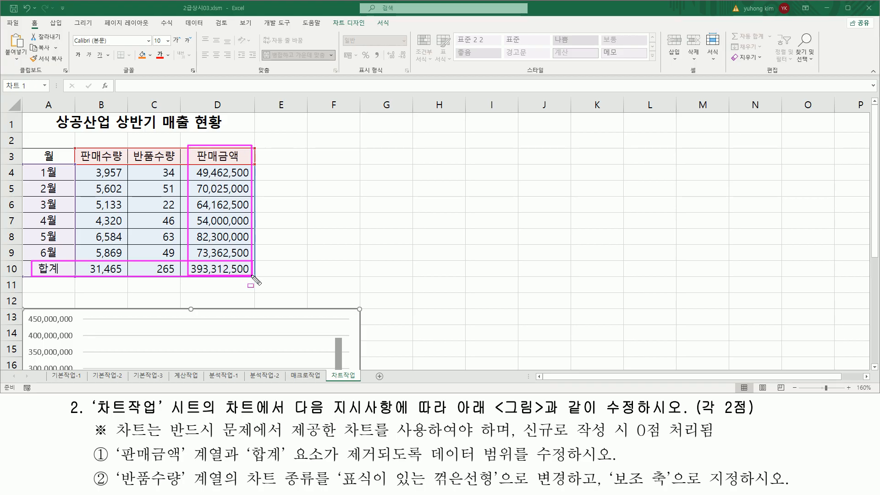
pyautogui.press('Escape')
pyautogui.moveTo(25, 149)
pyautogui.mouseDown()
pyautogui.moveTo(186, 268)
pyautogui.moveTo(181, 259)
pyautogui.mouseUp()
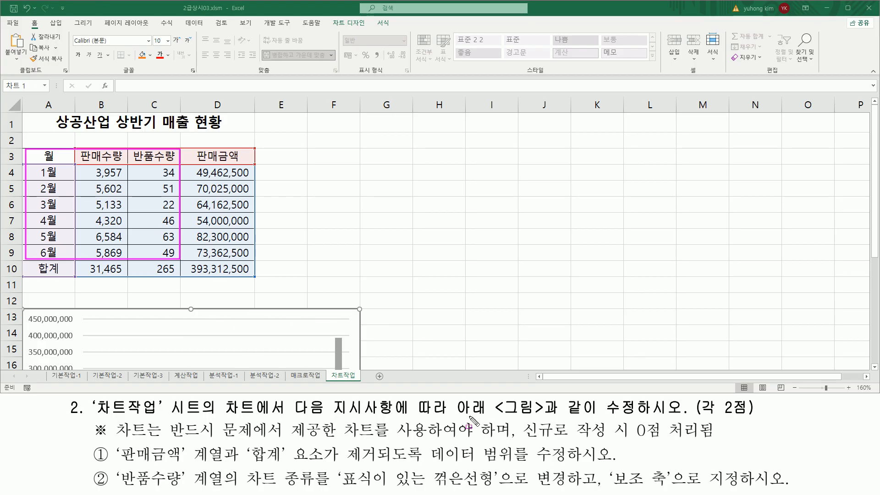
pyautogui.moveTo(429, 462); pyautogui.dragTo(603, 462)
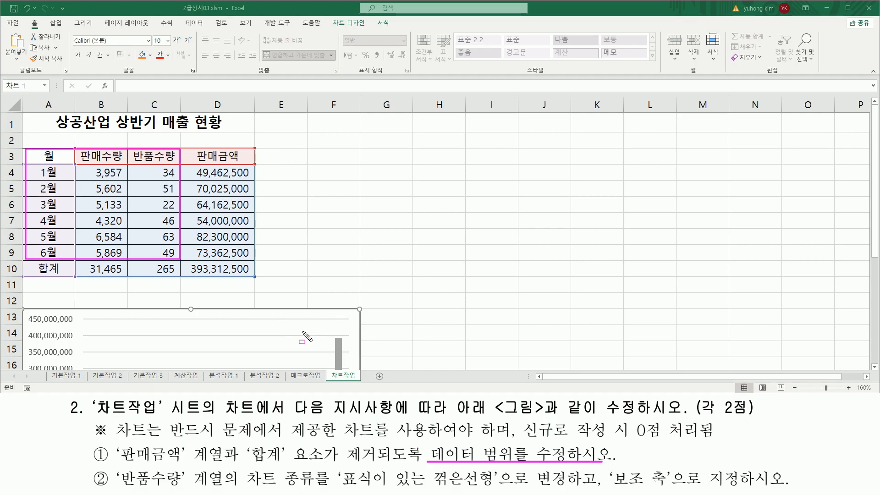
pyautogui.moveTo(331, 18); pyautogui.dragTo(369, 29)
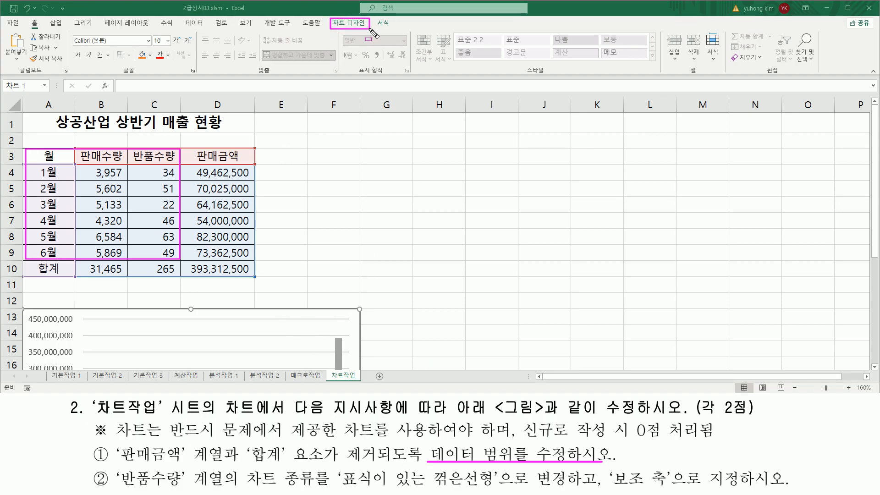
pyautogui.press('Escape')
pyautogui.click(348, 23)
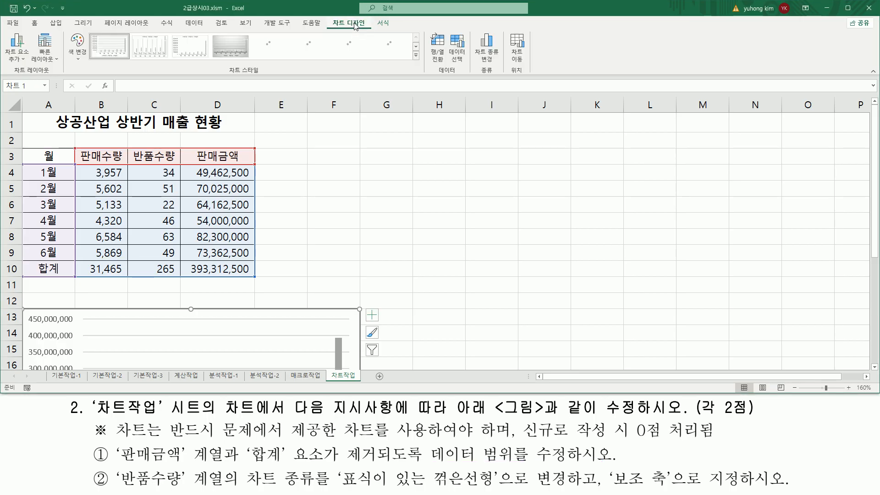
pyautogui.moveTo(433, 73); pyautogui.dragTo(461, 74)
pyautogui.moveTo(443, 27); pyautogui.dragTo(472, 67)
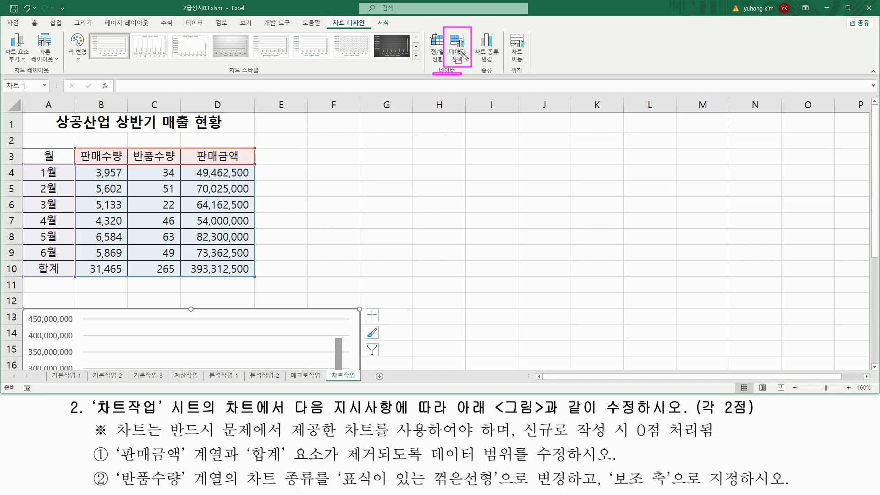
pyautogui.press('Escape')
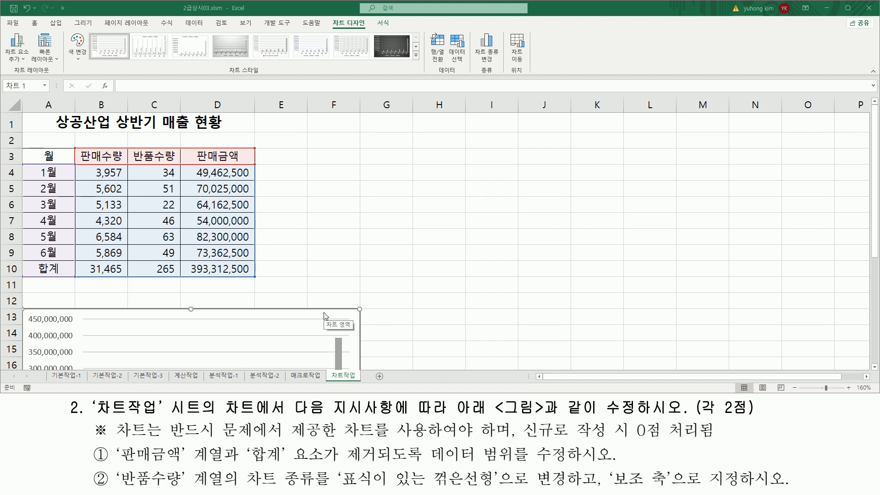
# - Change the chart's data range to A3:C9 on the 차트작업 sheet, excluding the 판매금액 series and the 합계 category
pyautogui.rightClick(324, 315)
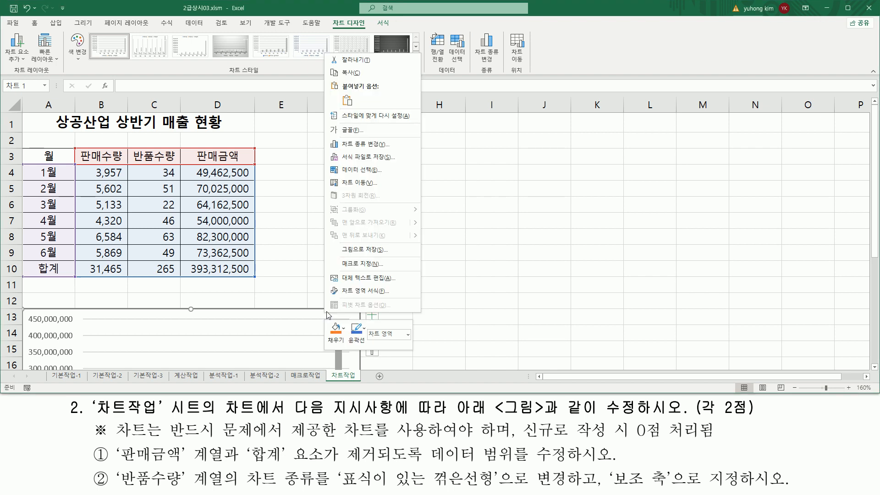
pyautogui.click(376, 171)
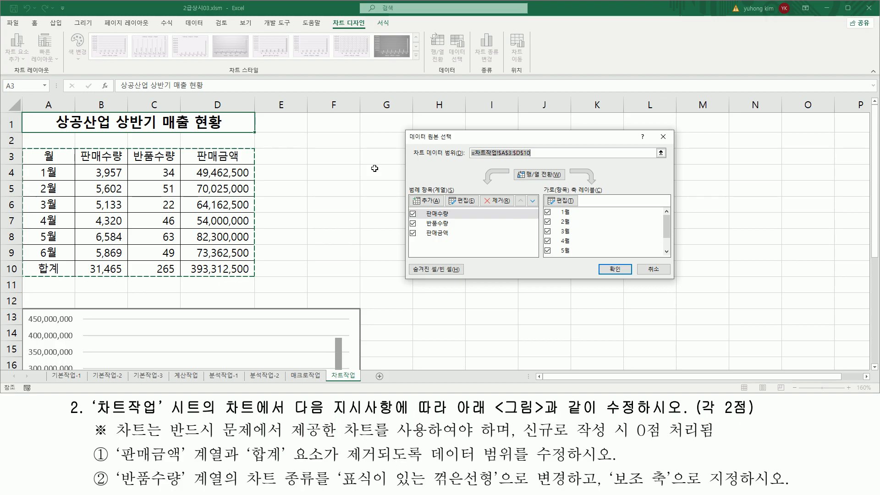
pyautogui.moveTo(405, 132)
pyautogui.mouseDown()
pyautogui.moveTo(629, 281)
pyautogui.moveTo(676, 280)
pyautogui.mouseUp()
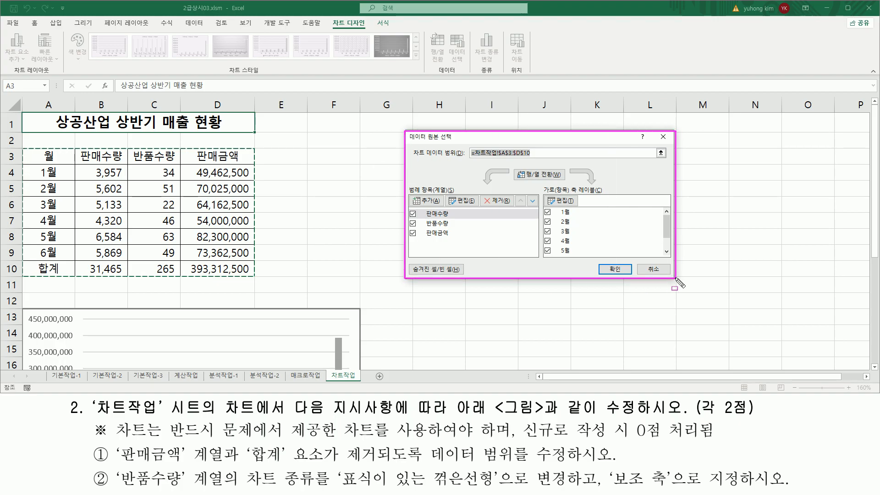
pyautogui.moveTo(411, 157); pyautogui.dragTo(535, 159)
pyautogui.moveTo(26, 150)
pyautogui.mouseDown()
pyautogui.moveTo(250, 248)
pyautogui.moveTo(253, 275)
pyautogui.mouseUp()
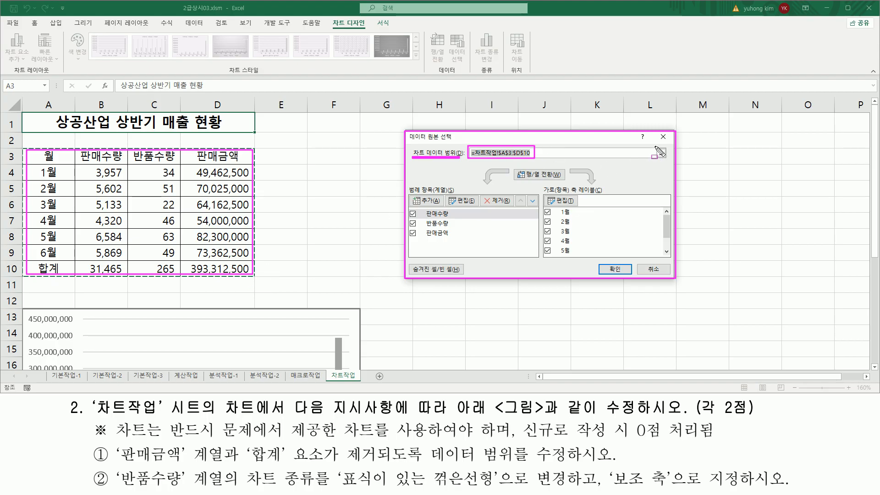
pyautogui.moveTo(655, 147); pyautogui.dragTo(668, 159)
pyautogui.click(662, 153)
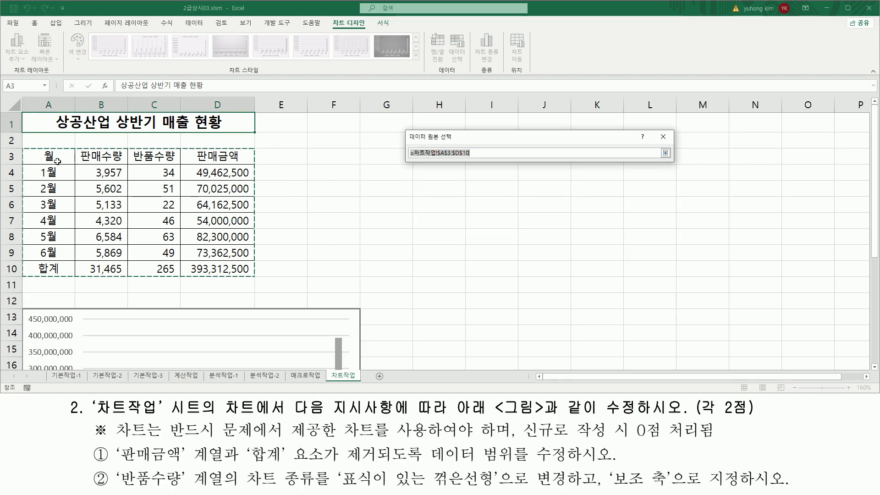
pyautogui.moveTo(67, 163); pyautogui.dragTo(152, 255)
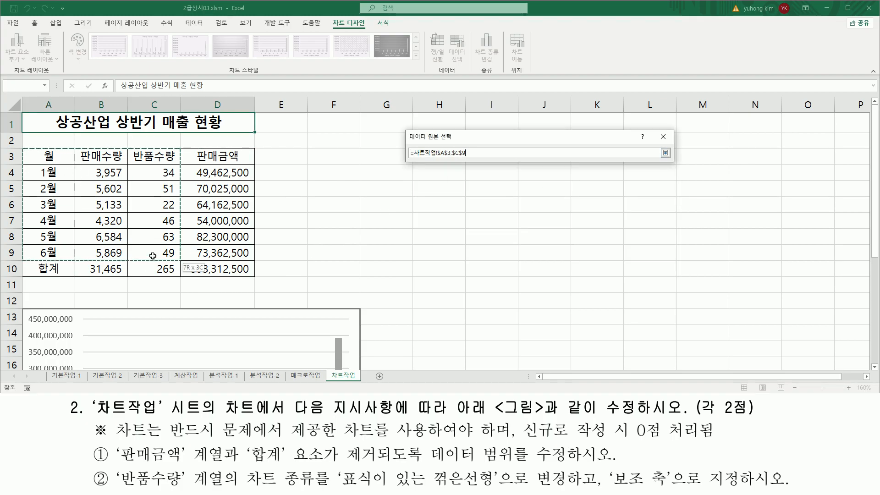
pyautogui.moveTo(33, 152)
pyautogui.mouseDown()
pyautogui.moveTo(153, 231)
pyautogui.moveTo(177, 258)
pyautogui.mouseUp()
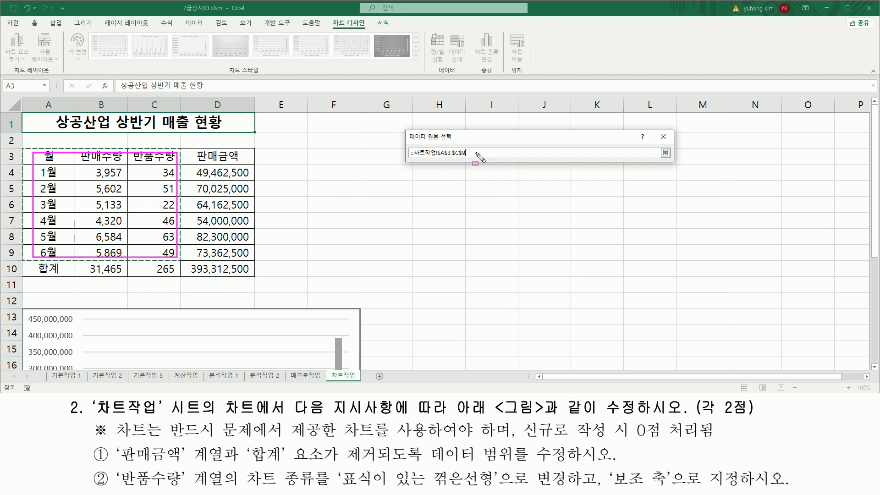
pyautogui.press('Escape')
pyautogui.click(666, 152)
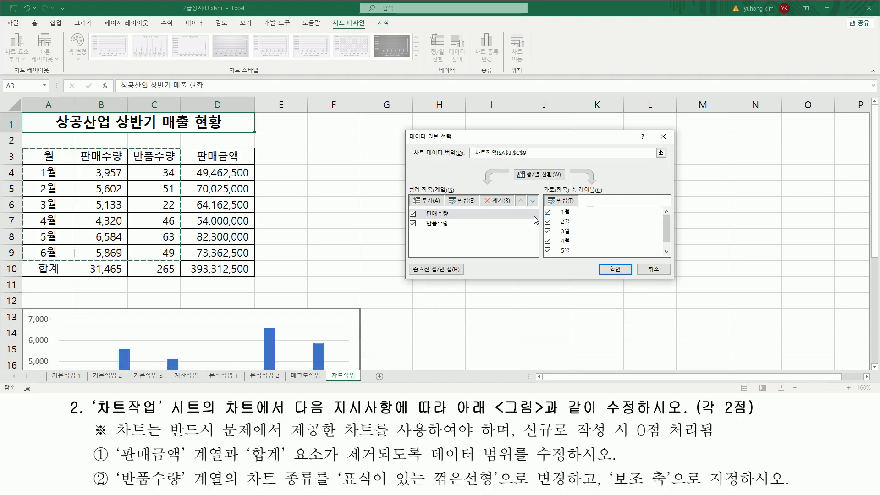
pyautogui.moveTo(597, 261); pyautogui.dragTo(637, 278)
pyautogui.press('Escape')
pyautogui.click(615, 269)
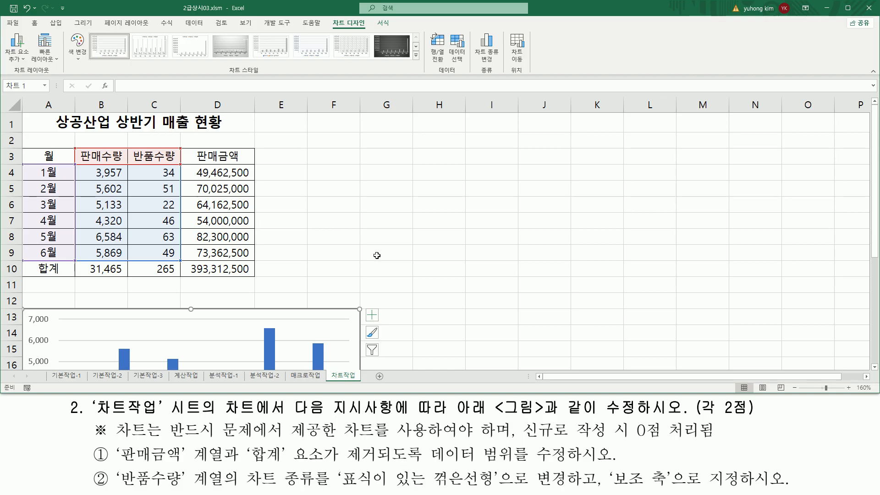
pyautogui.scroll(-2, 377, 256)
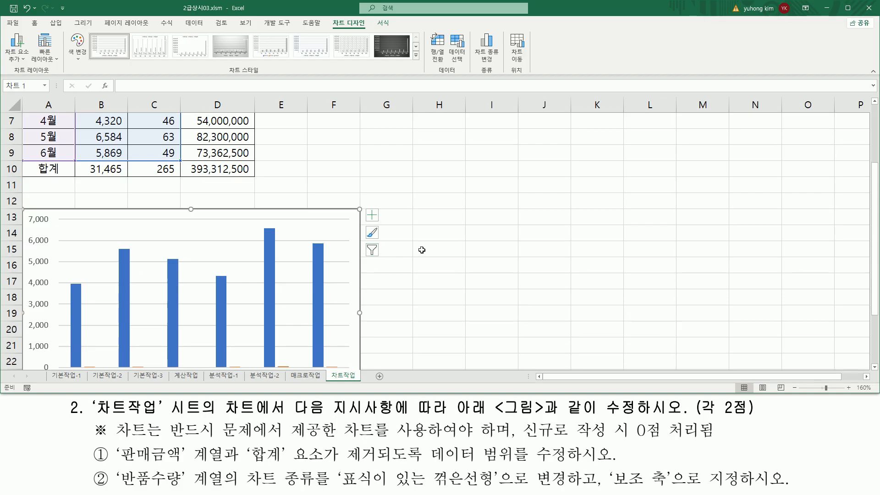
pyautogui.scroll(-1, 413, 250)
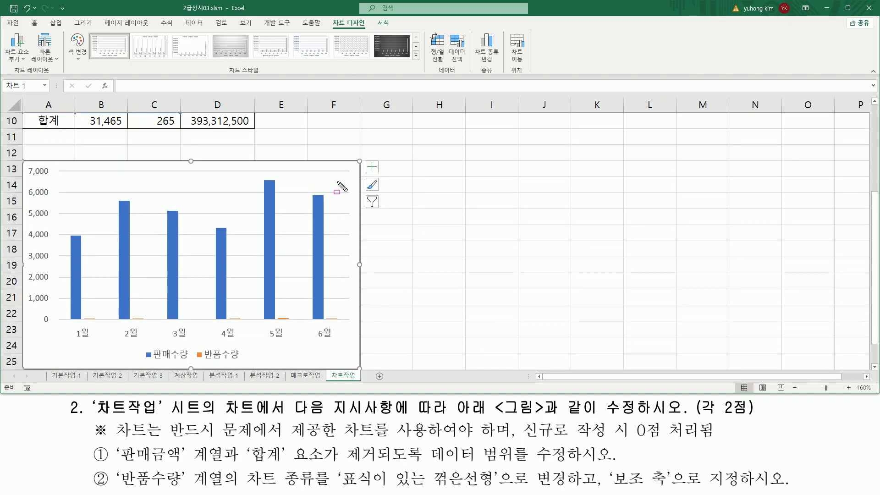
# - Examine the 차트작업 chart, its source table and the required chart type and axis change for the 반품수량 series
pyautogui.moveTo(338, 182); pyautogui.dragTo(357, 354)
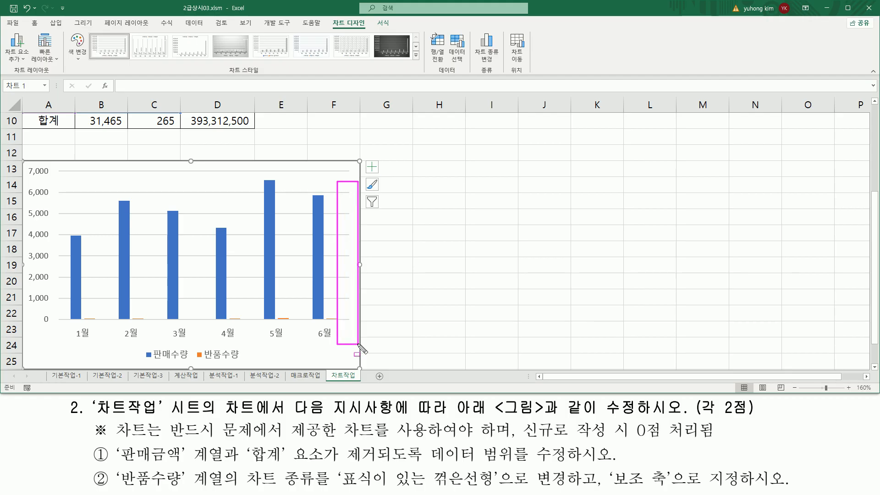
pyautogui.moveTo(140, 361); pyautogui.dragTo(247, 362)
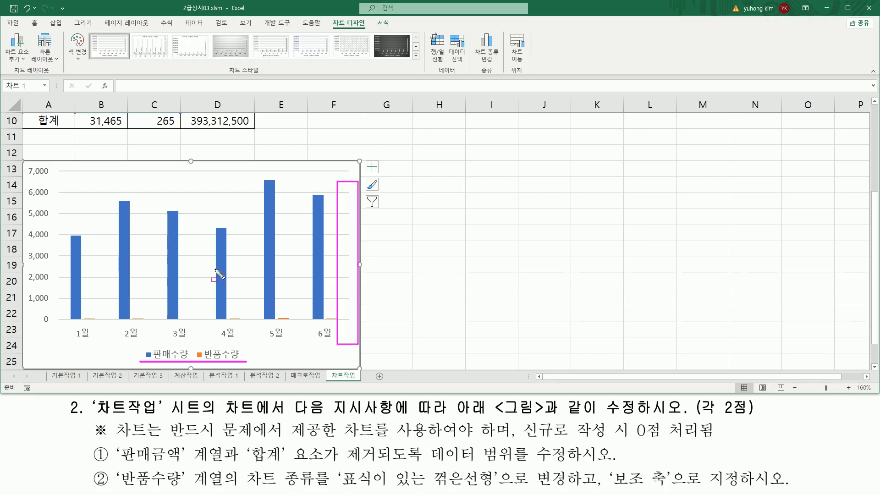
pyautogui.scroll(3, 66, 171)
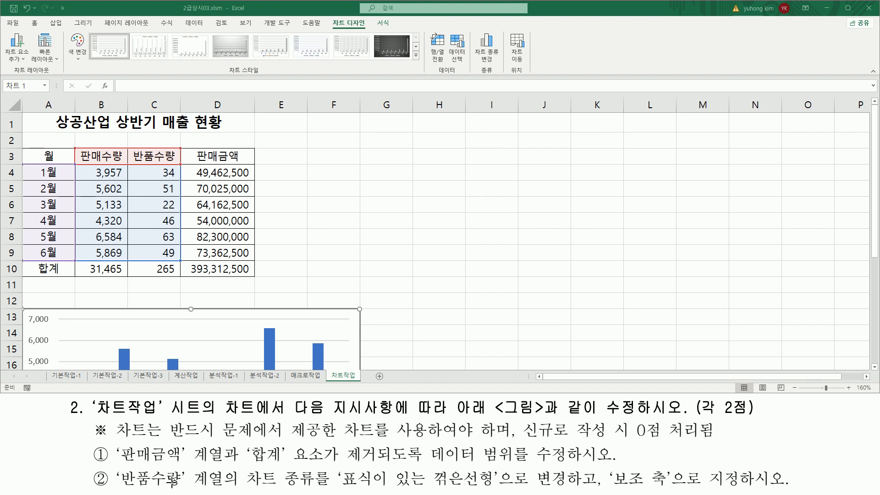
pyautogui.moveTo(116, 468)
pyautogui.mouseDown()
pyautogui.moveTo(192, 491)
pyautogui.moveTo(342, 482)
pyautogui.moveTo(745, 489)
pyautogui.mouseUp()
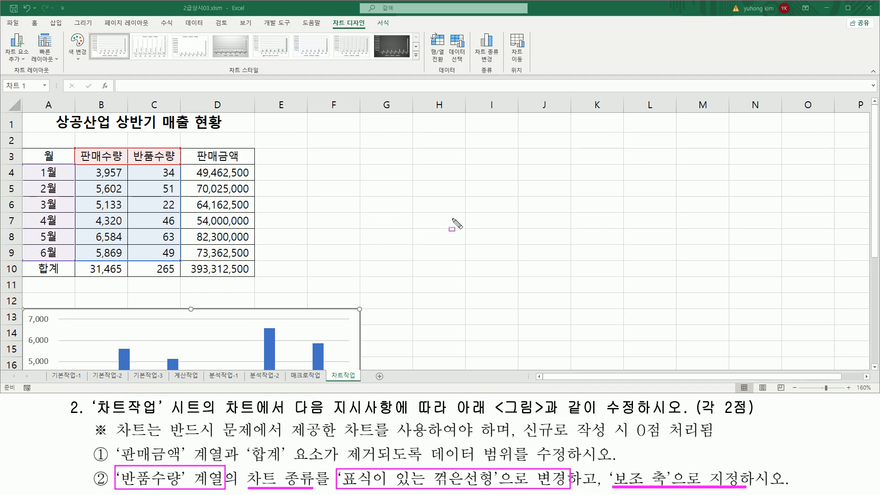
pyautogui.press('Escape')
pyautogui.scroll(-3, 365, 233)
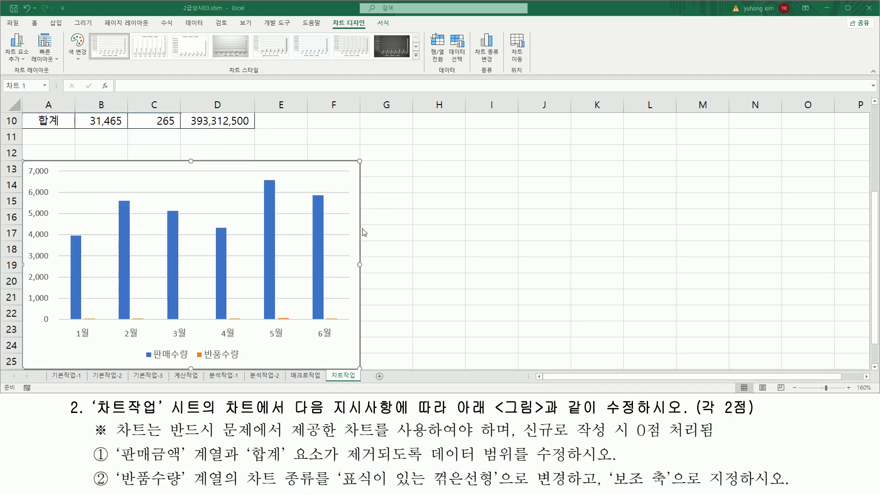
pyautogui.moveTo(142, 361); pyautogui.dragTo(236, 361)
pyautogui.press('Escape')
pyautogui.moveTo(117, 468); pyautogui.dragTo(229, 491)
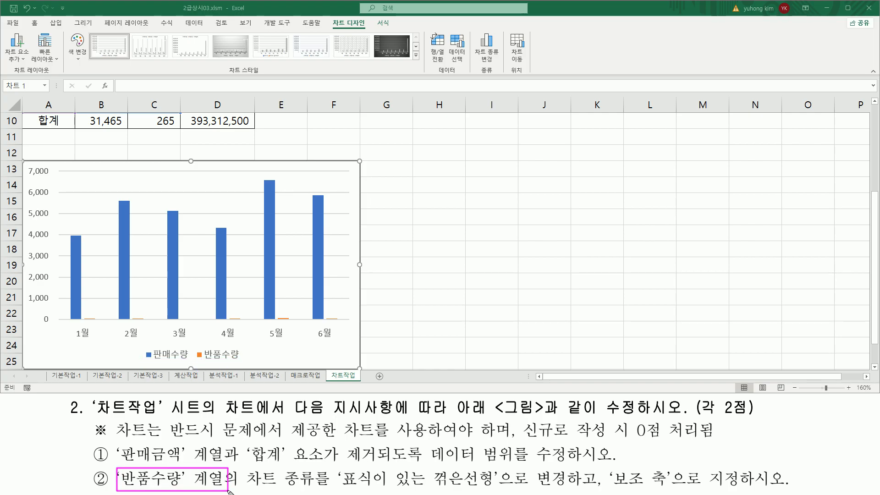
pyautogui.moveTo(331, 487); pyautogui.dragTo(495, 487)
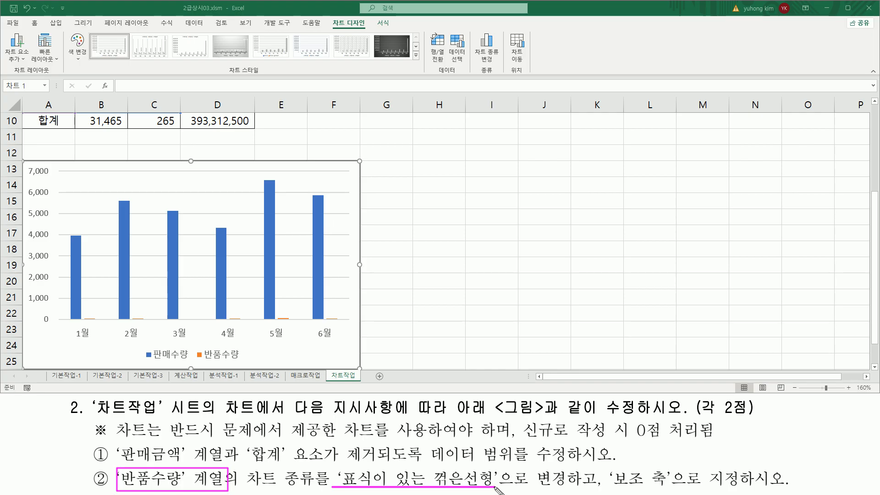
pyautogui.moveTo(195, 347)
pyautogui.mouseDown()
pyautogui.moveTo(201, 357)
pyautogui.moveTo(243, 359)
pyautogui.mouseUp()
pyautogui.press('Escape')
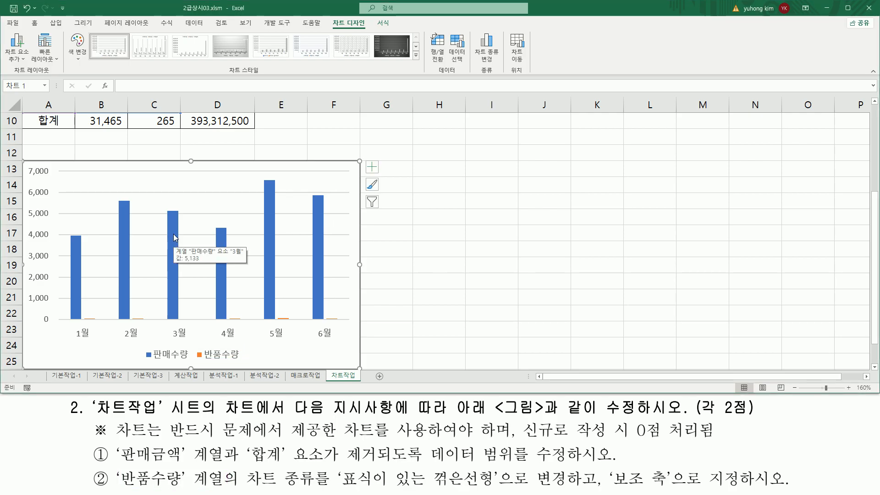
pyautogui.moveTo(166, 211)
pyautogui.mouseDown()
pyautogui.moveTo(176, 224)
pyautogui.moveTo(180, 319)
pyautogui.mouseUp()
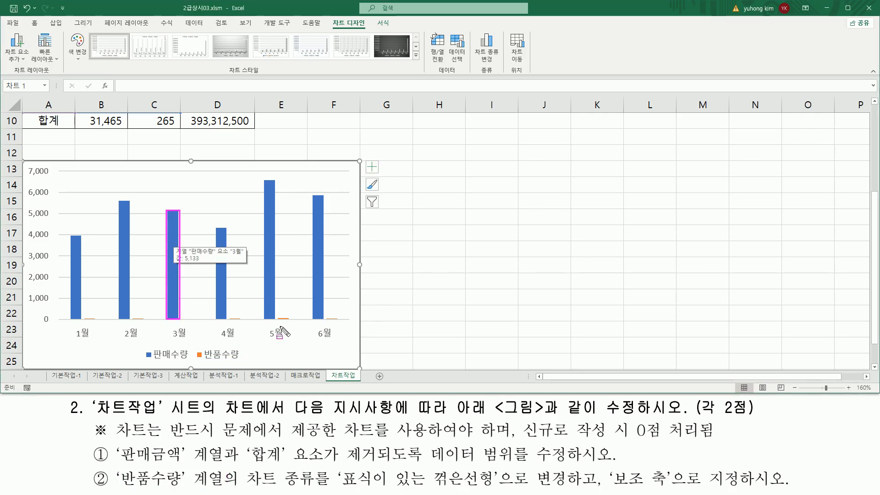
pyautogui.moveTo(277, 314); pyautogui.dragTo(291, 324)
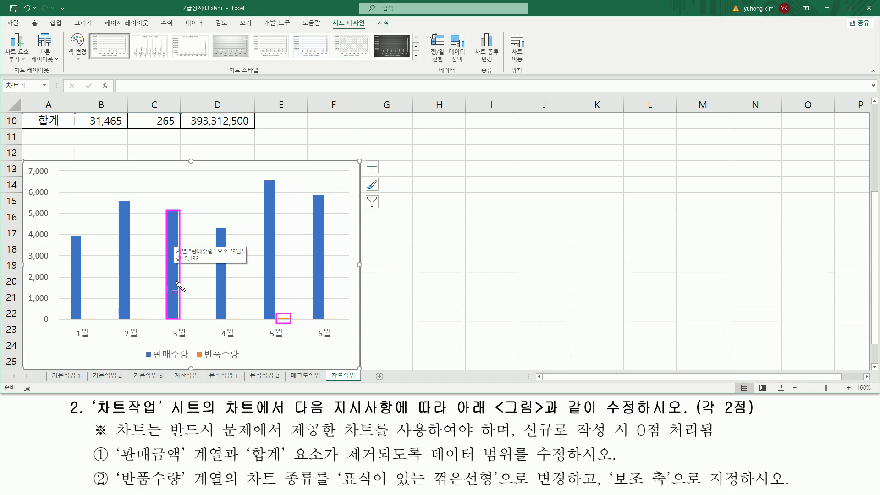
pyautogui.press('Escape')
# - Open the chart type settings from the 판매수량 series and examine the chart type and secondary axis options for each series
pyautogui.click(175, 254)
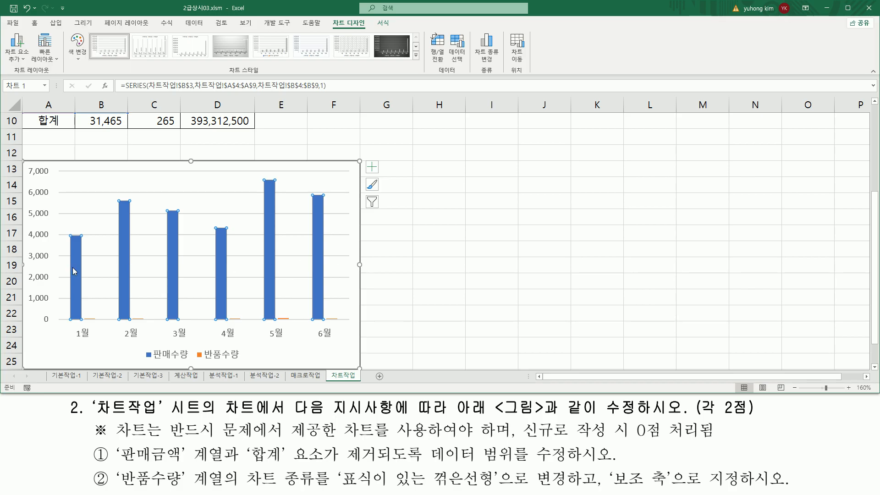
pyautogui.rightClick(174, 220)
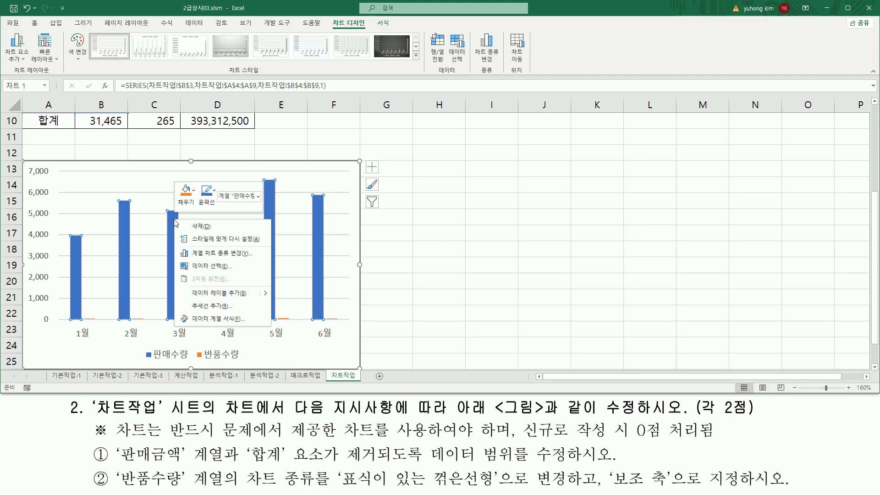
pyautogui.click(196, 259)
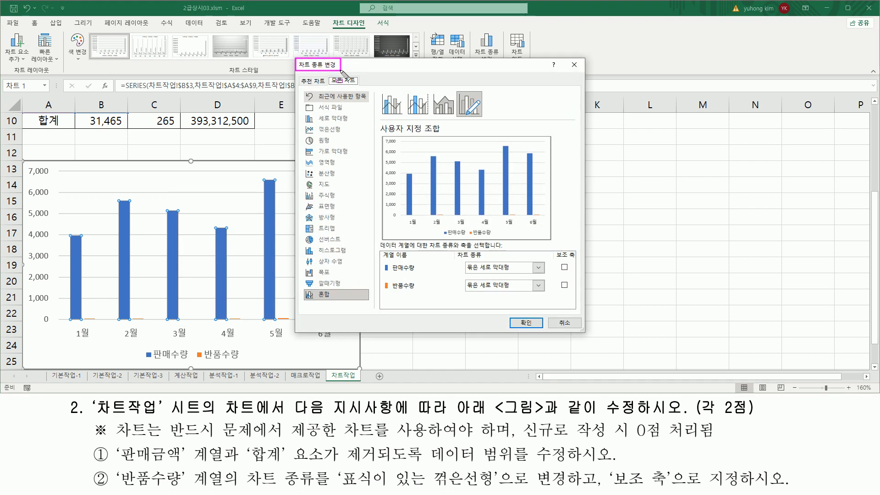
pyautogui.moveTo(296, 59)
pyautogui.mouseDown()
pyautogui.moveTo(560, 334)
pyautogui.moveTo(583, 332)
pyautogui.mouseUp()
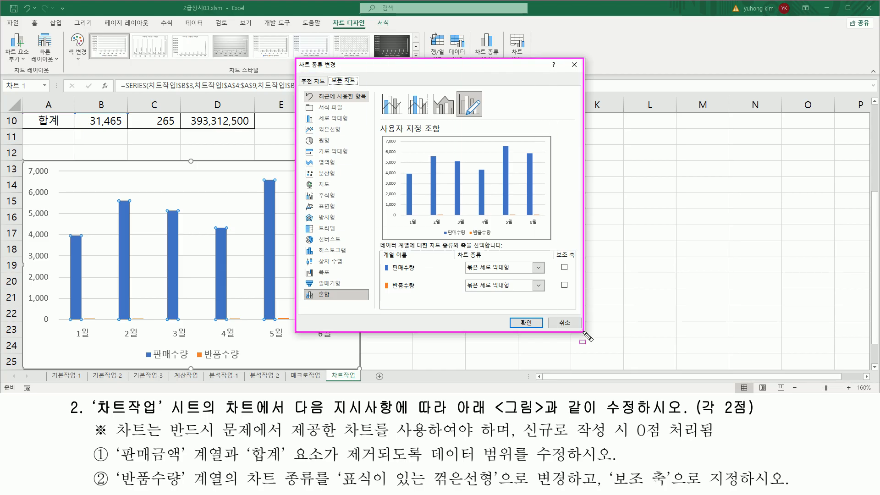
pyautogui.moveTo(379, 260); pyautogui.dragTo(418, 274)
pyautogui.moveTo(451, 250); pyautogui.dragTo(548, 299)
pyautogui.moveTo(553, 248); pyautogui.dragTo(578, 296)
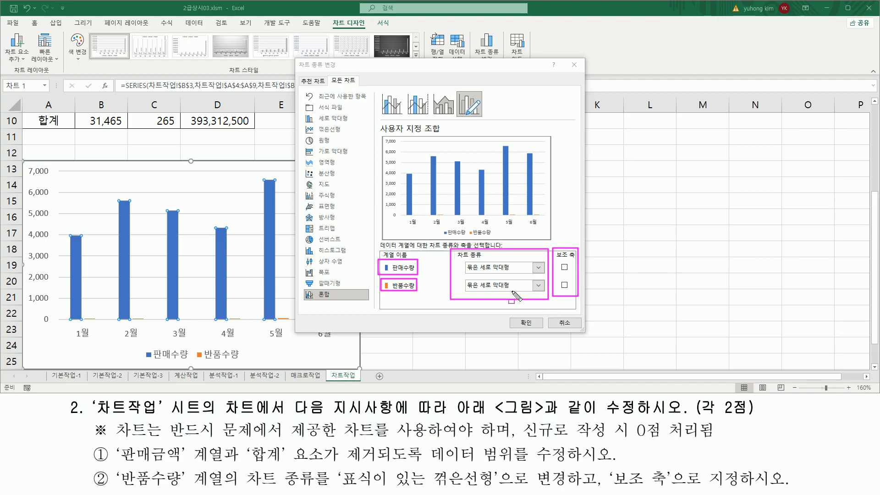
pyautogui.press('Escape')
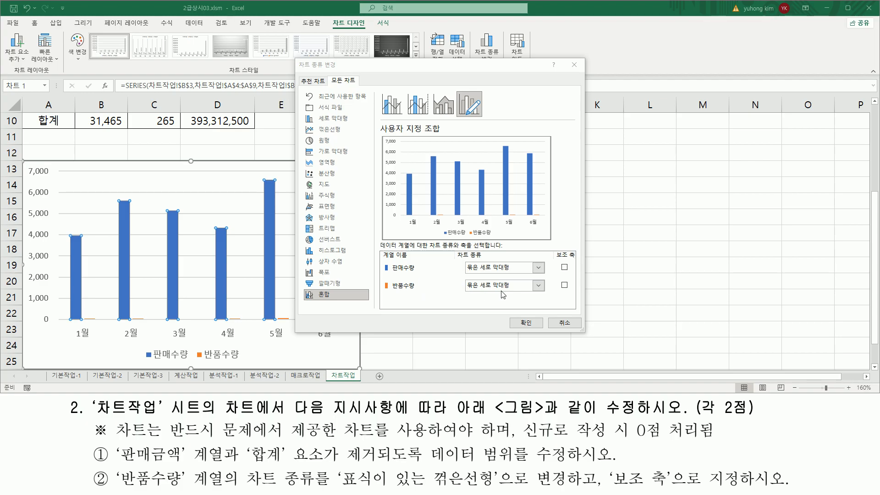
# - Change the 반품수량 series to 표식이 있는 꺾은선형, assign it to the secondary axis and apply the combination
pyautogui.click(540, 286)
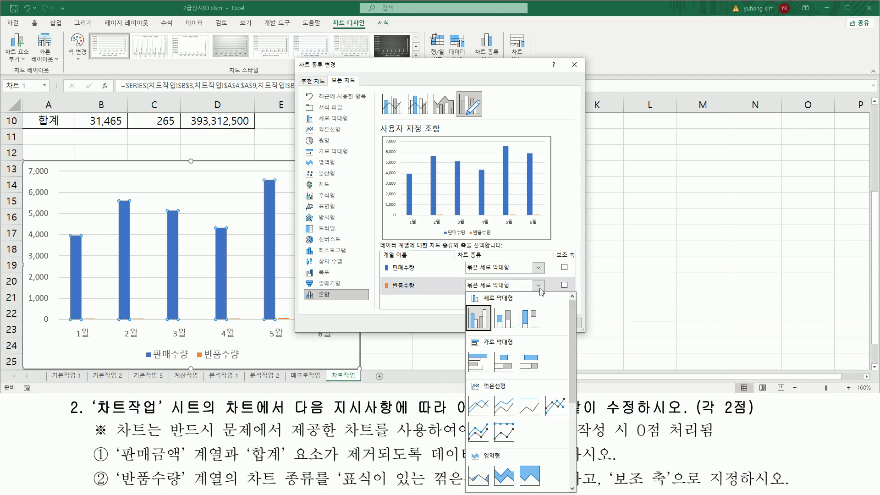
pyautogui.click(555, 406)
pyautogui.hotkey('ctrl', '2')
pyautogui.moveTo(558, 280); pyautogui.dragTo(573, 291)
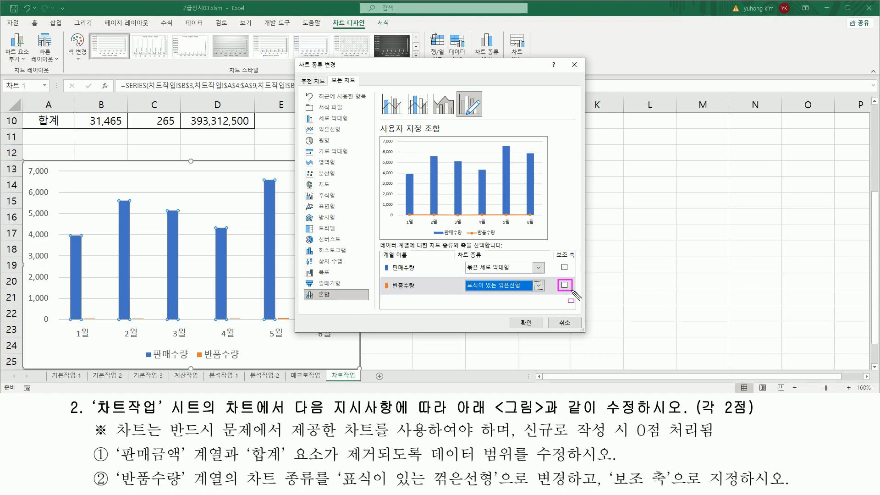
pyautogui.press('Escape')
pyautogui.click(564, 285)
pyautogui.hotkey('ctrl', '2')
pyautogui.moveTo(374, 275); pyautogui.dragTo(579, 296)
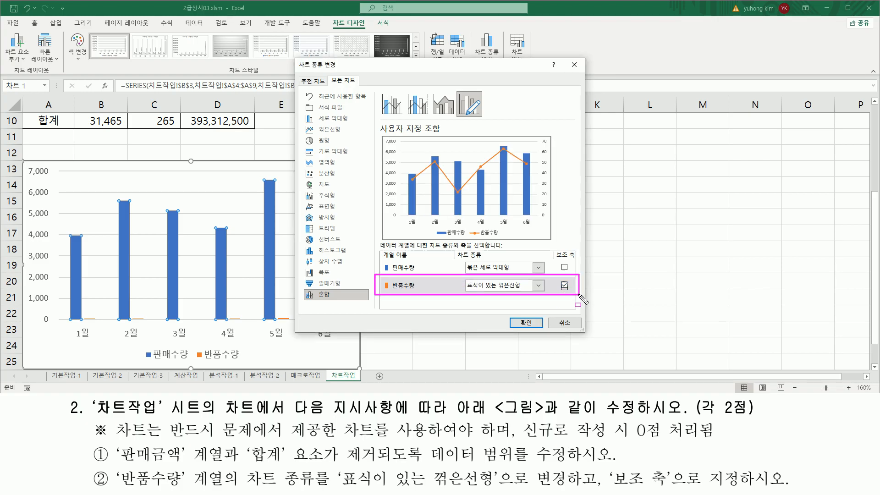
pyautogui.press('Escape')
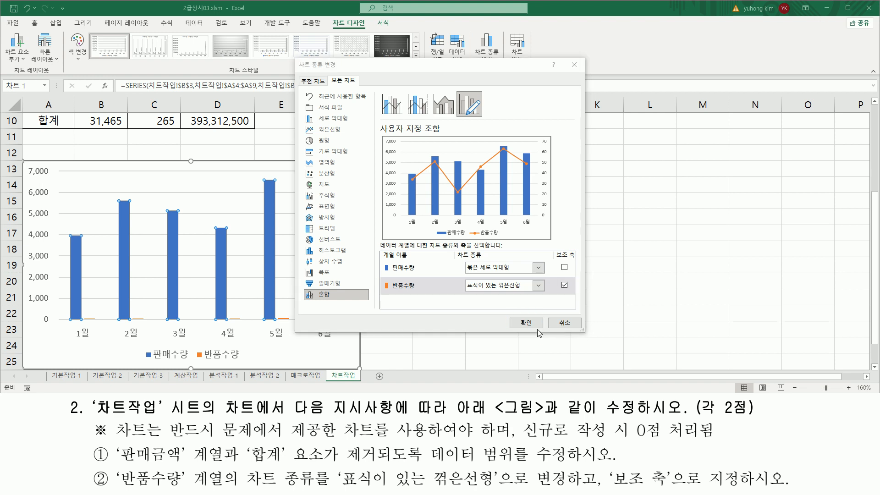
pyautogui.click(527, 324)
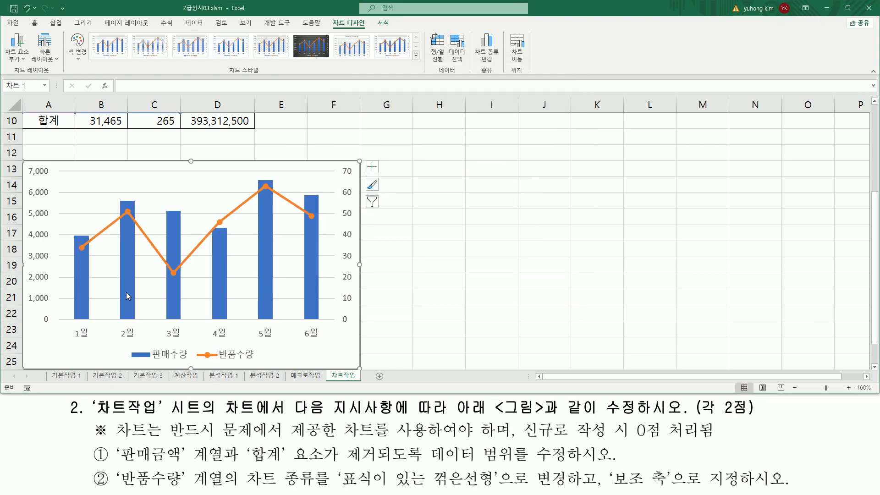
# - Examine the 반품수량 legend entry and secondary axis in the combo chart, plus the chart title and shape style instruction
pyautogui.hotkey('ctrl', '2')
pyautogui.moveTo(194, 345); pyautogui.dragTo(261, 363)
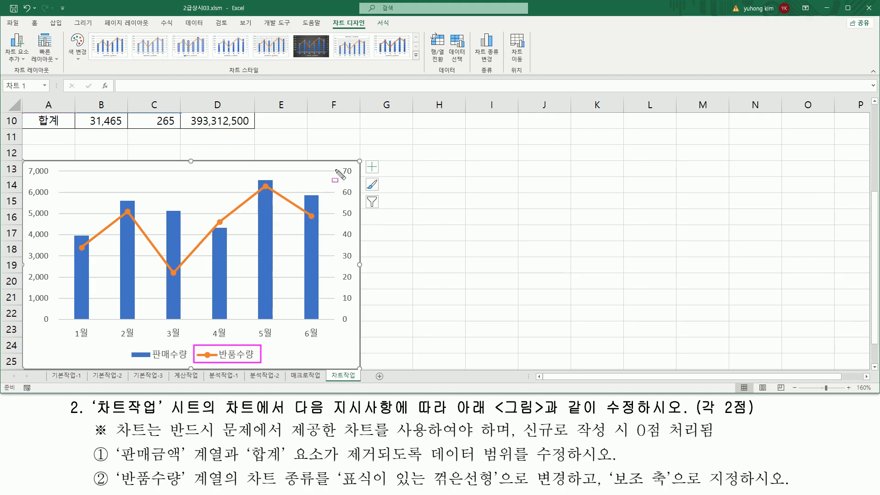
pyautogui.moveTo(338, 161); pyautogui.dragTo(359, 337)
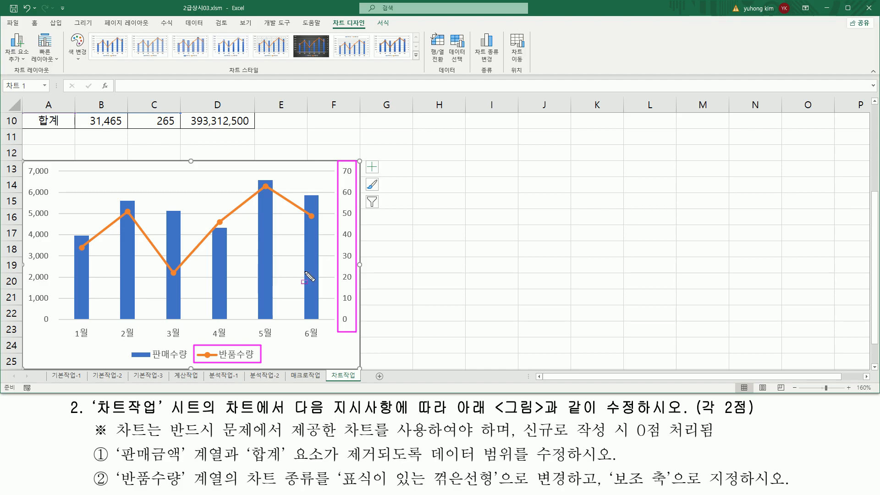
pyautogui.press('Escape')
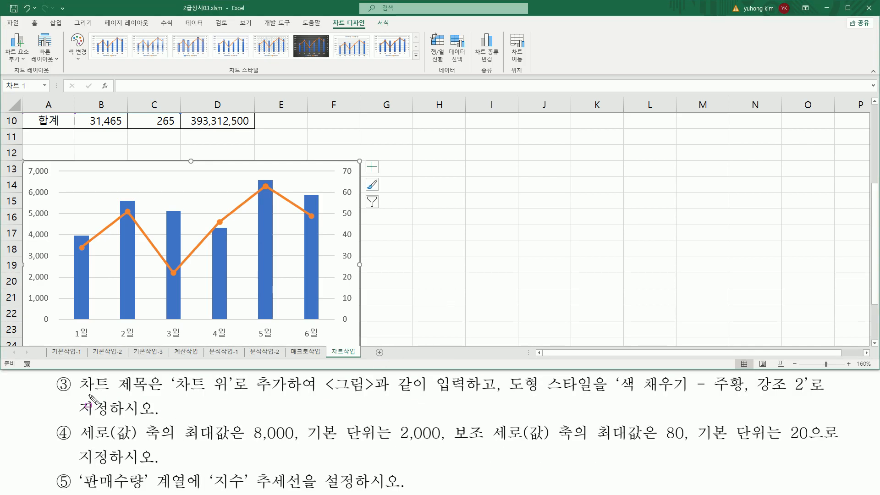
pyautogui.moveTo(74, 395); pyautogui.dragTo(289, 393)
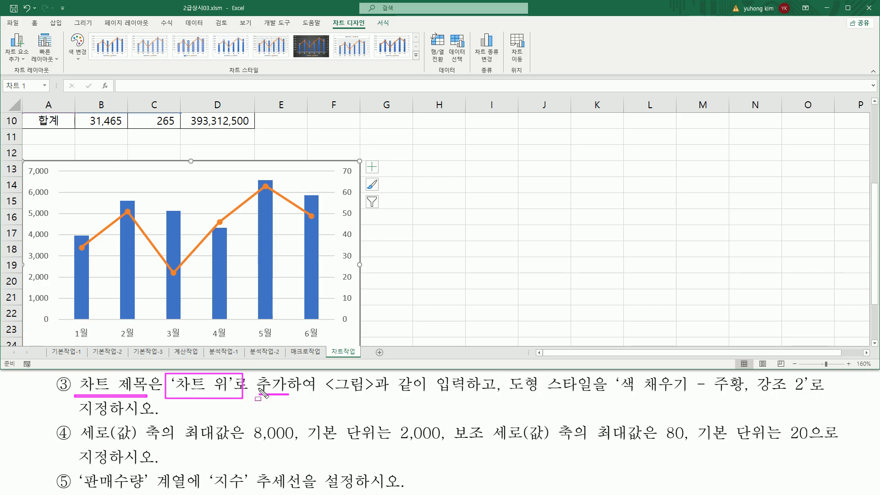
pyautogui.moveTo(323, 393); pyautogui.dragTo(467, 392)
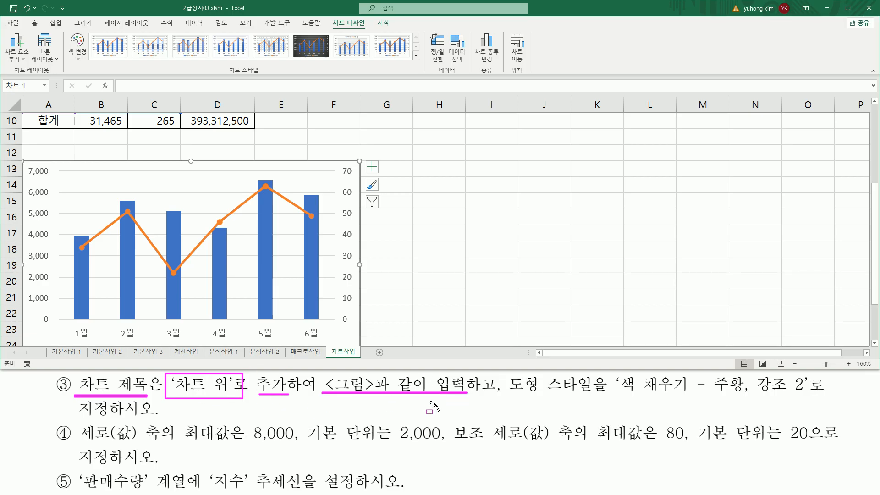
pyautogui.moveTo(504, 376)
pyautogui.mouseDown()
pyautogui.moveTo(595, 397)
pyautogui.moveTo(810, 393)
pyautogui.mouseUp()
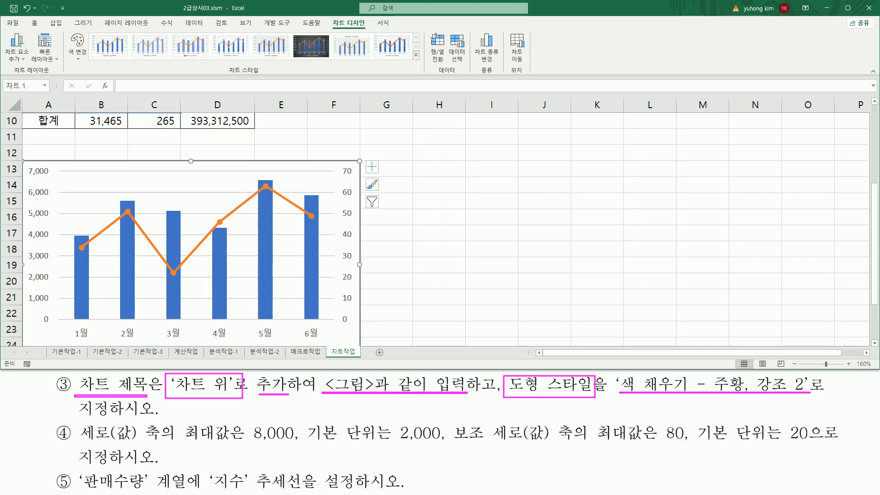
pyautogui.press('Escape')
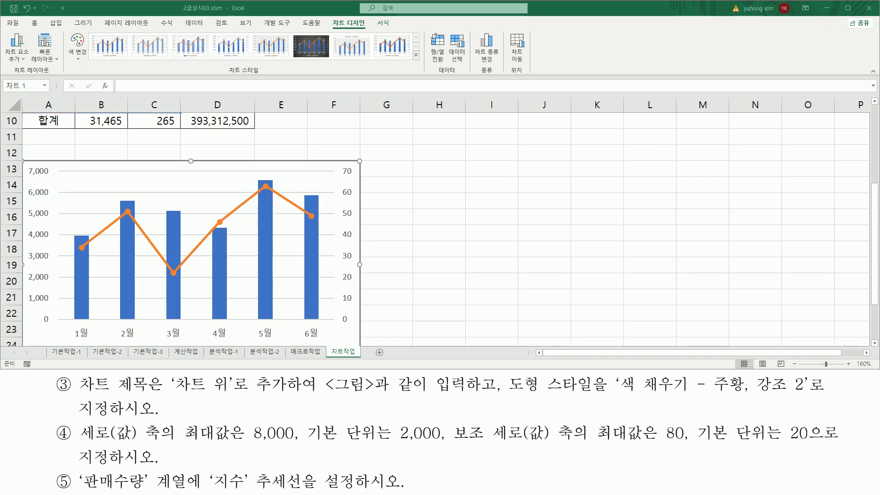
# - Switch to the PowerPoint reference slide and examine the title text and orange fill of the target chart
pyautogui.hotkey('alt', 'Tab')
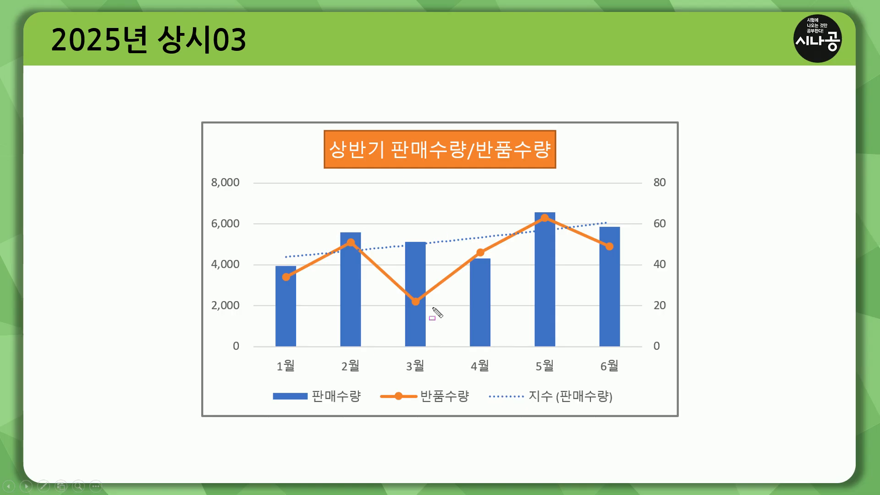
pyautogui.moveTo(318, 126)
pyautogui.mouseDown()
pyautogui.moveTo(318, 152)
pyautogui.moveTo(527, 179)
pyautogui.moveTo(565, 175)
pyautogui.mouseUp()
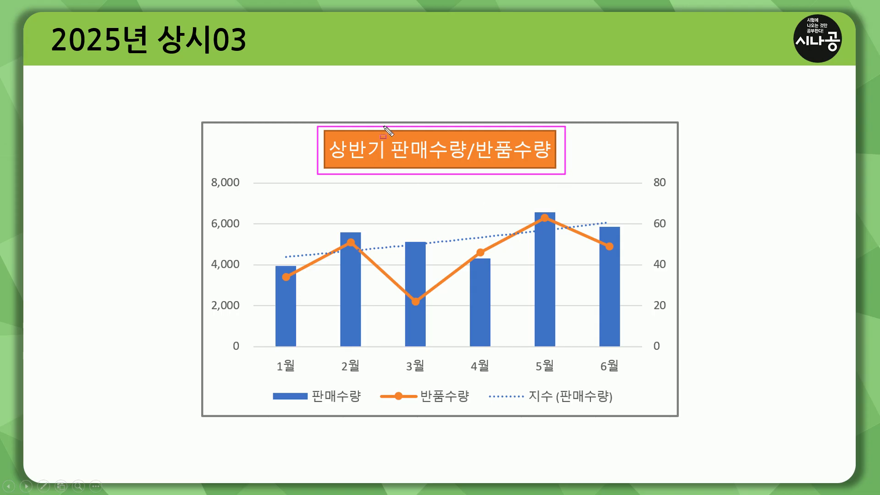
pyautogui.moveTo(384, 120); pyautogui.dragTo(392, 180)
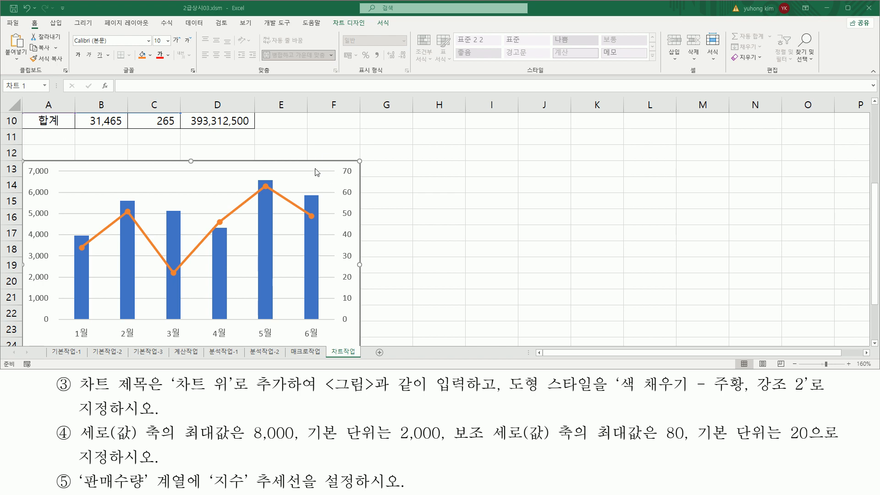
# - Add a chart title to the 차트작업 chart using the 차트 위 placement
pyautogui.click(338, 168)
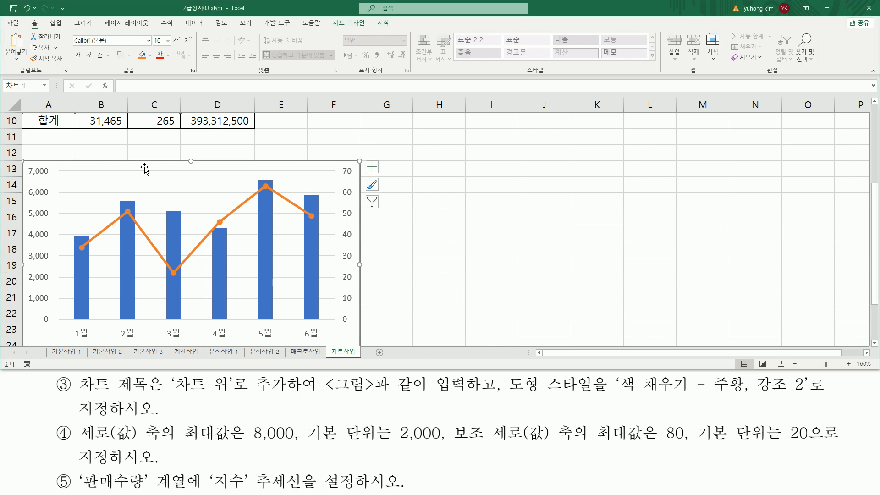
pyautogui.click(340, 22)
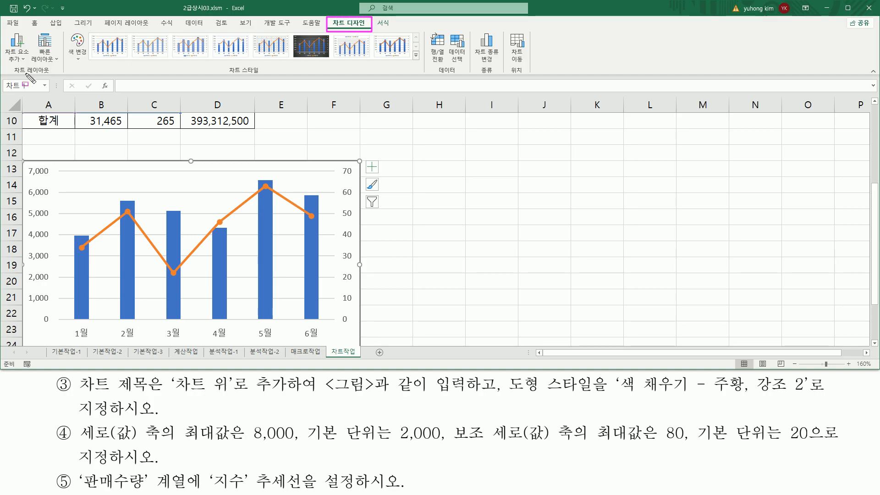
pyautogui.moveTo(9, 72); pyautogui.dragTo(53, 72)
pyautogui.moveTo(5, 32); pyautogui.dragTo(30, 63)
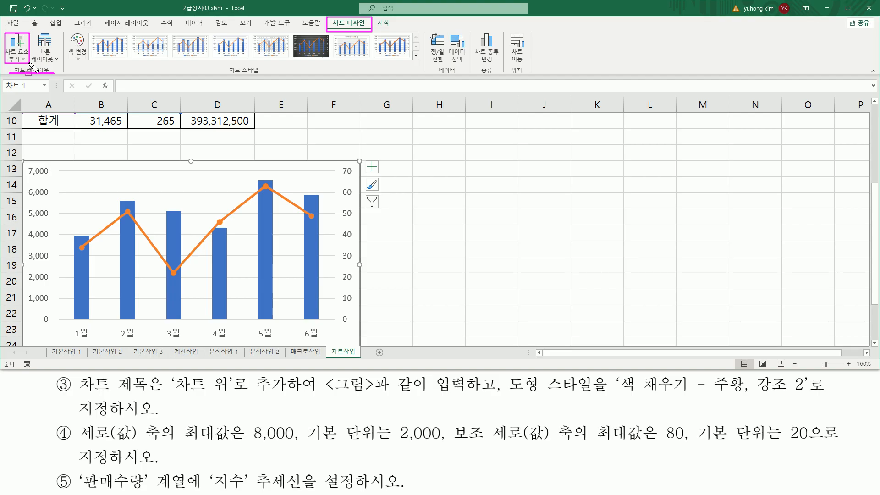
pyautogui.press('Escape')
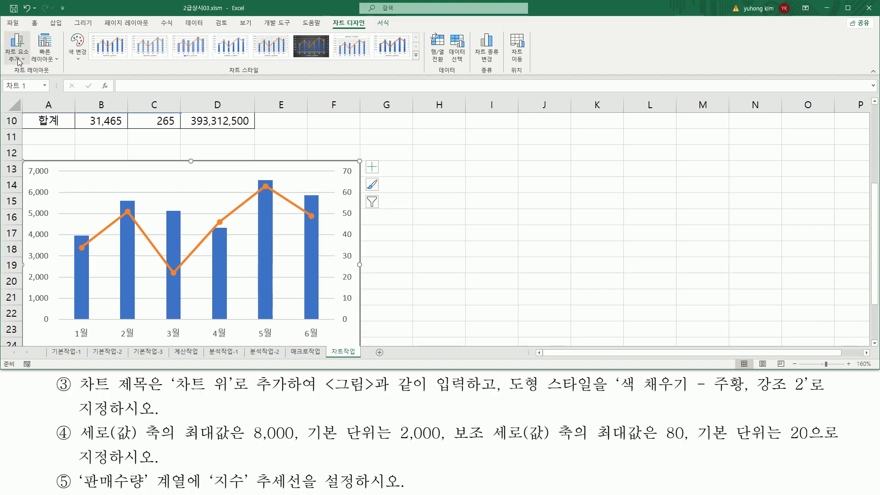
pyautogui.click(18, 58)
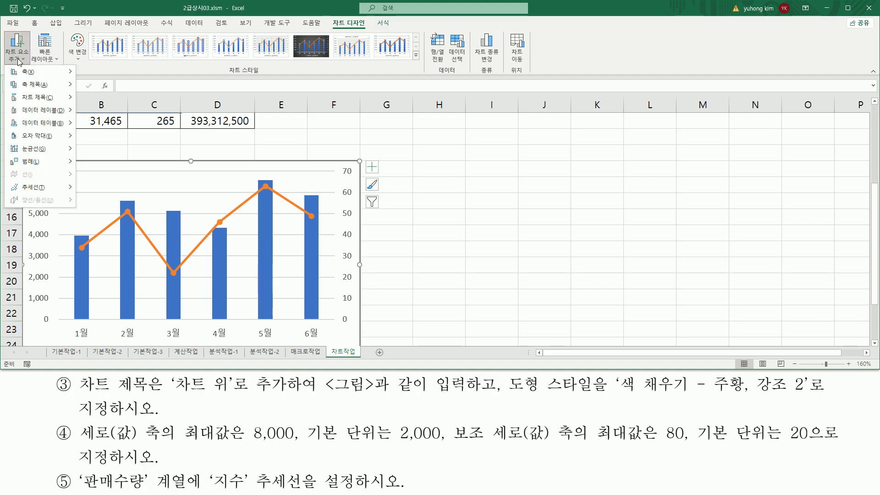
pyautogui.moveTo(22, 99)
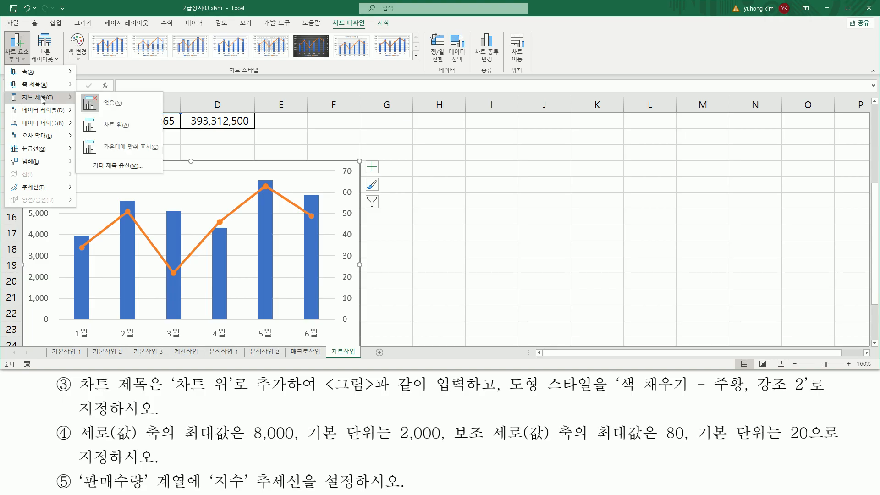
pyautogui.click(124, 130)
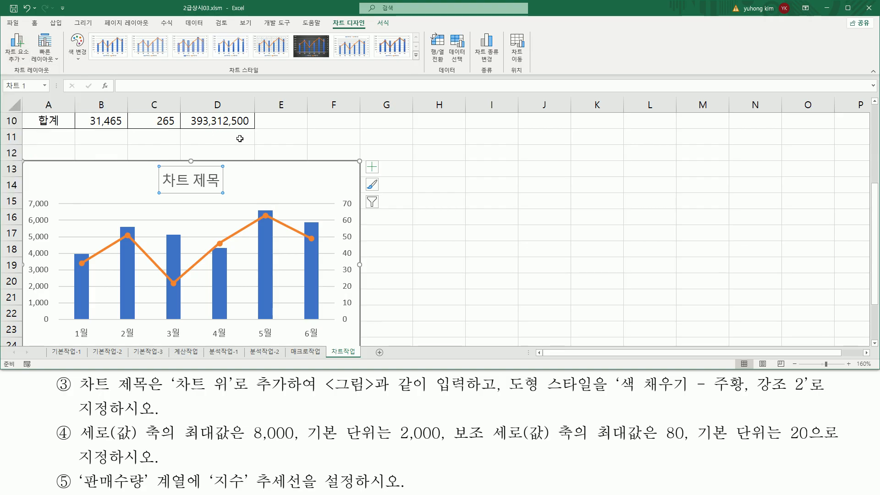
# - Replace the chart title's placeholder text with "상반기 판매수량/반품수량"
pyautogui.moveTo(152, 161); pyautogui.dragTo(231, 201)
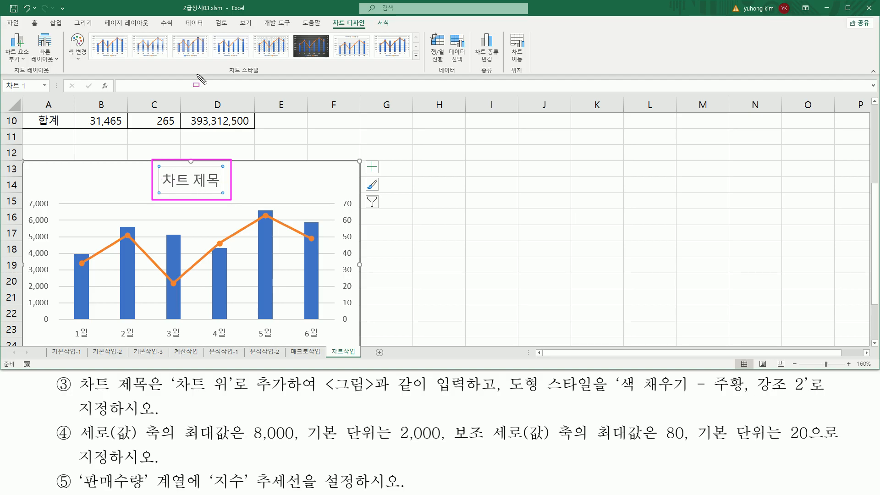
pyautogui.moveTo(114, 91); pyautogui.dragTo(232, 91)
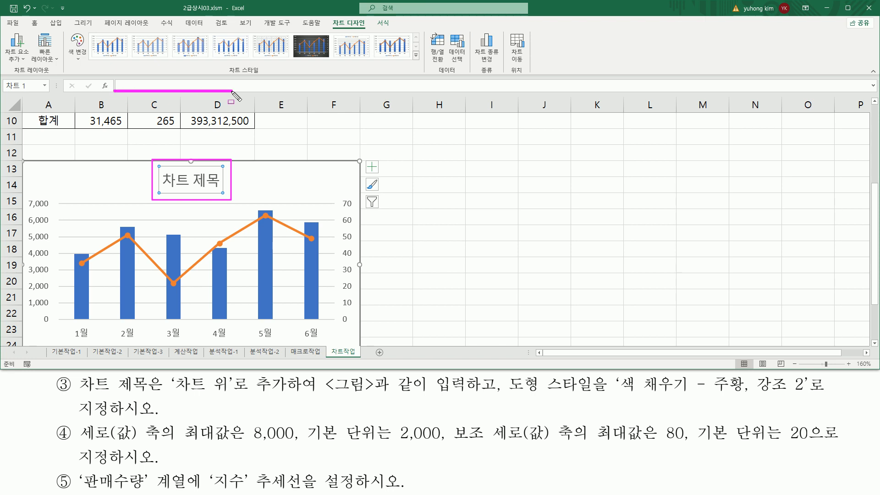
pyautogui.press('Escape')
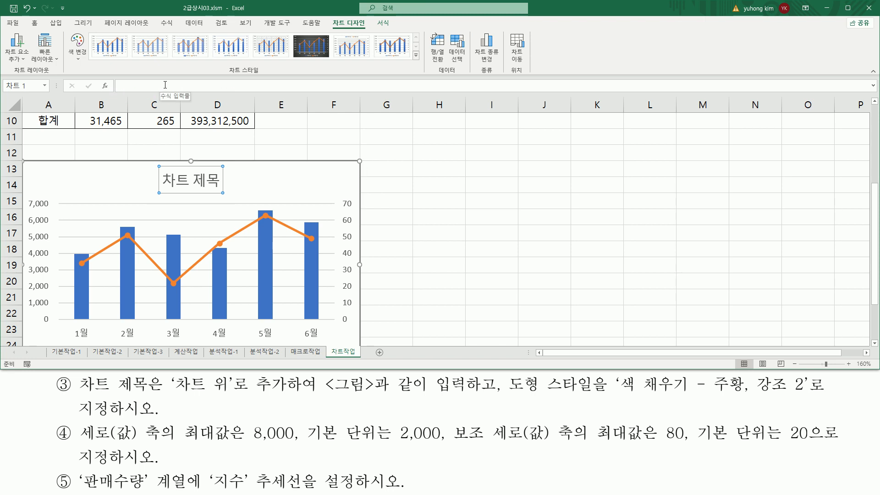
pyautogui.click(165, 84)
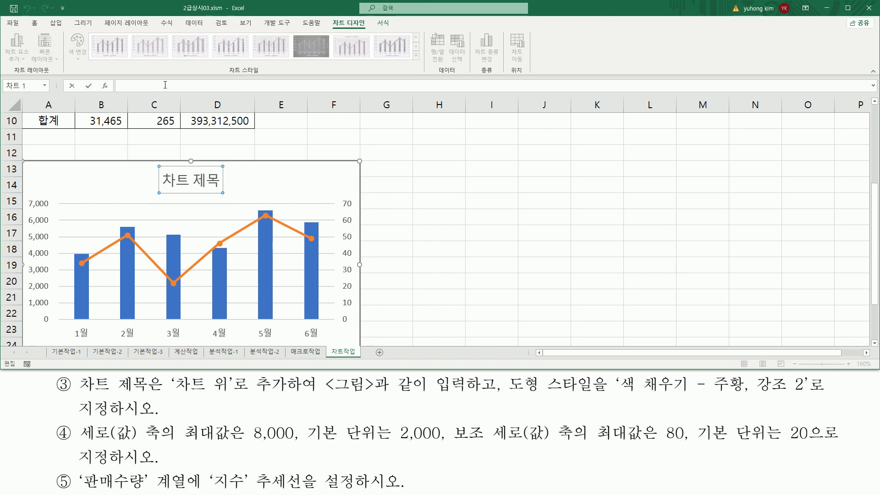
pyautogui.write('사반')
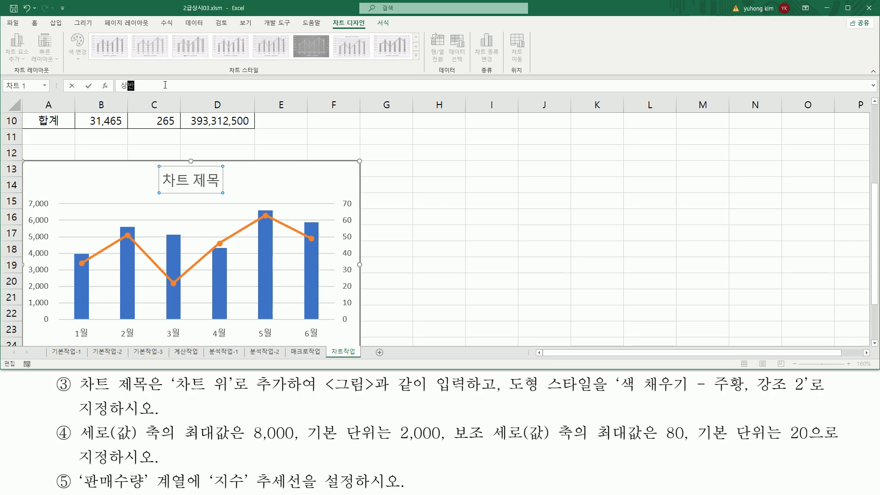
pyautogui.write('기 판매수량/반품수량')
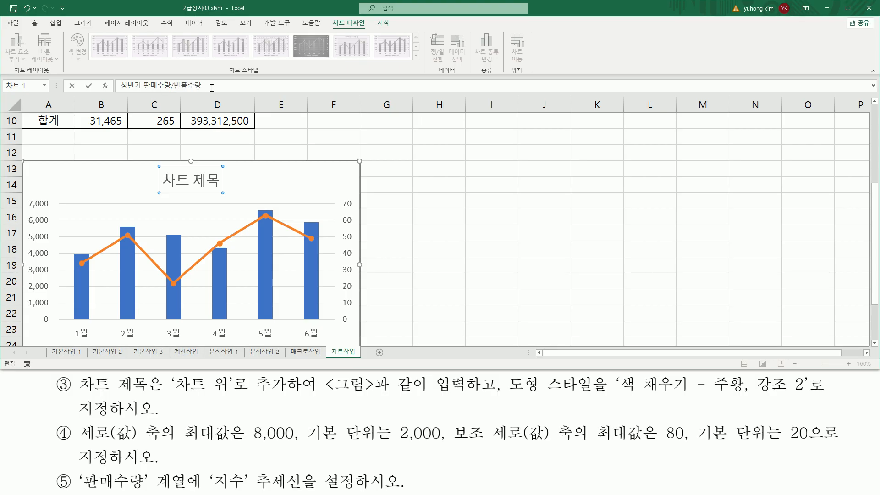
pyautogui.press('Return')
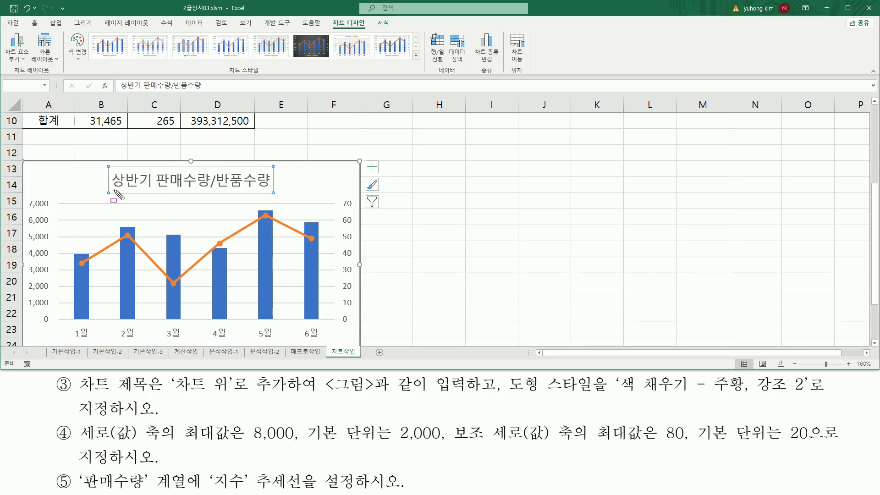
pyautogui.moveTo(114, 188); pyautogui.dragTo(266, 188)
pyautogui.press('Escape')
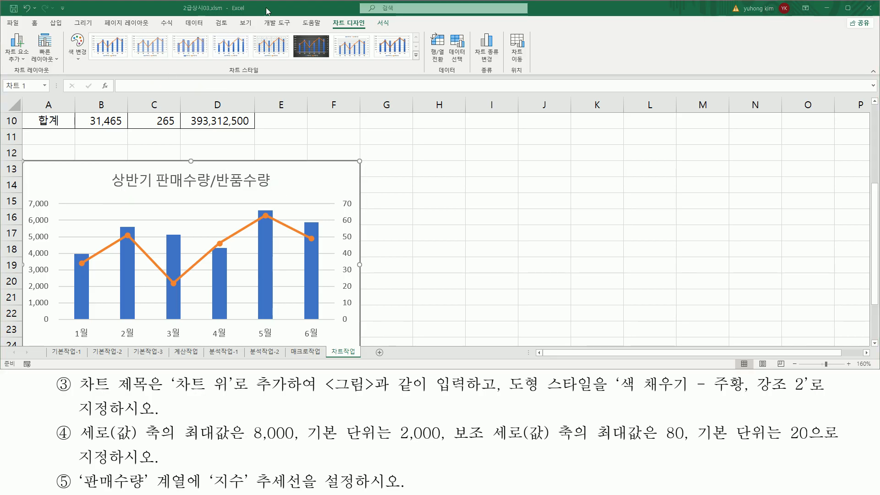
# - Apply the shape style 색 채우기 - 주황, 강조 2 to the chart title
pyautogui.moveTo(502, 374); pyautogui.dragTo(502, 407)
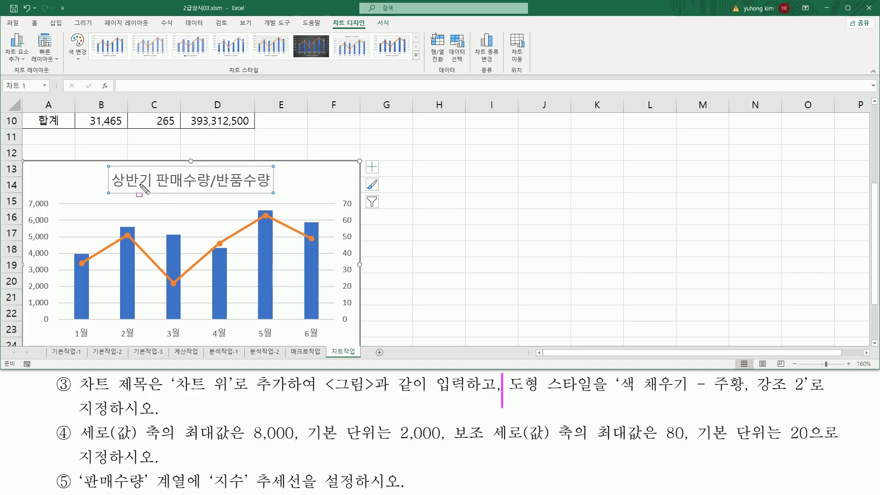
pyautogui.moveTo(98, 159); pyautogui.dragTo(285, 203)
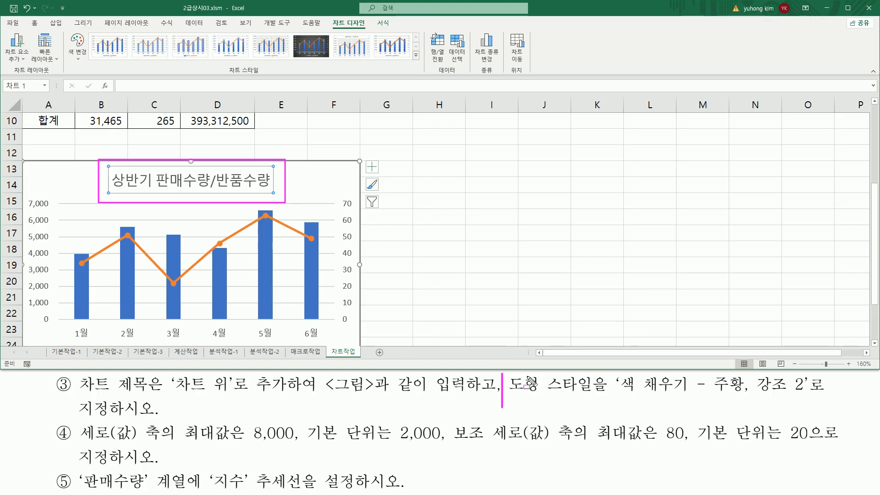
pyautogui.moveTo(509, 395); pyautogui.dragTo(596, 395)
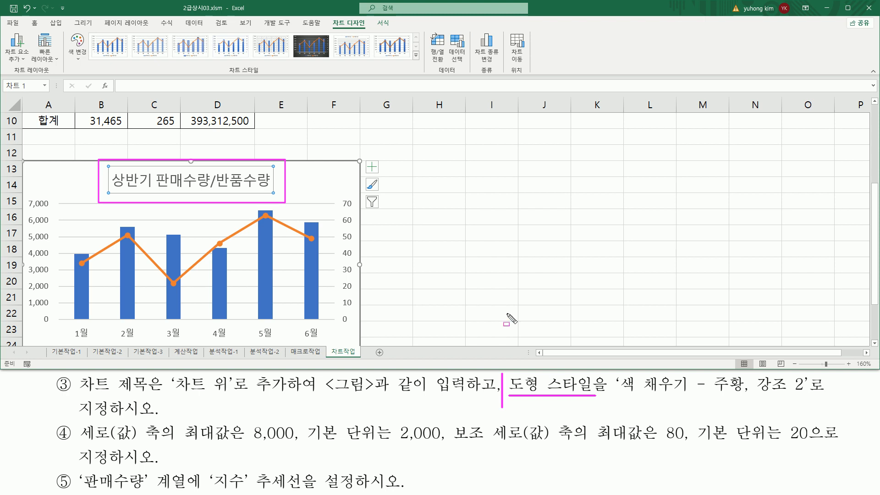
pyautogui.moveTo(373, 17); pyautogui.dragTo(394, 28)
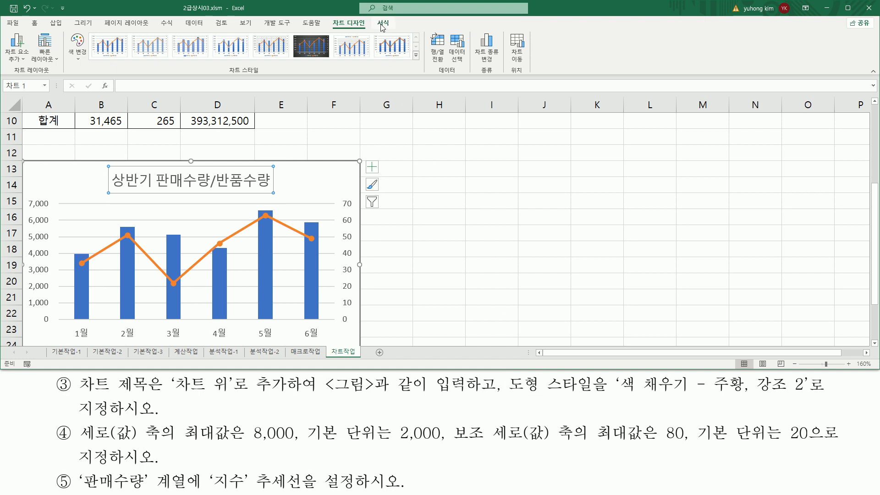
pyautogui.click(381, 25)
pyautogui.moveTo(253, 74); pyautogui.dragTo(286, 74)
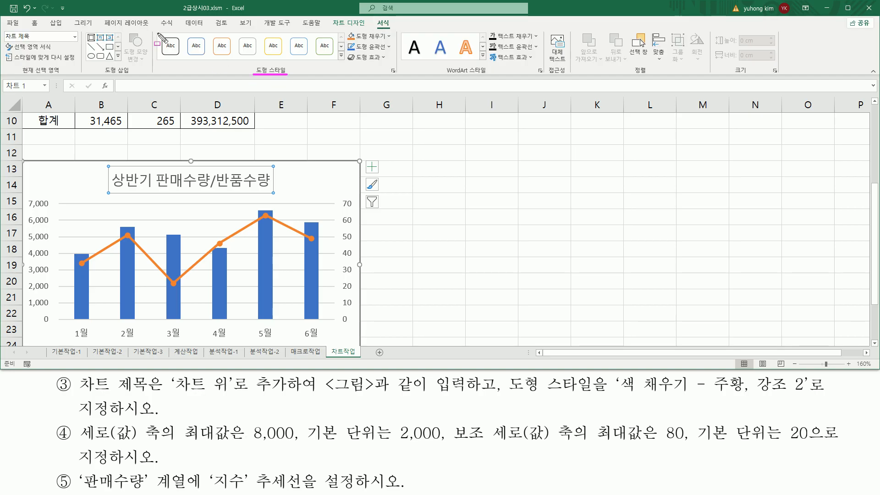
pyautogui.moveTo(159, 33); pyautogui.dragTo(334, 60)
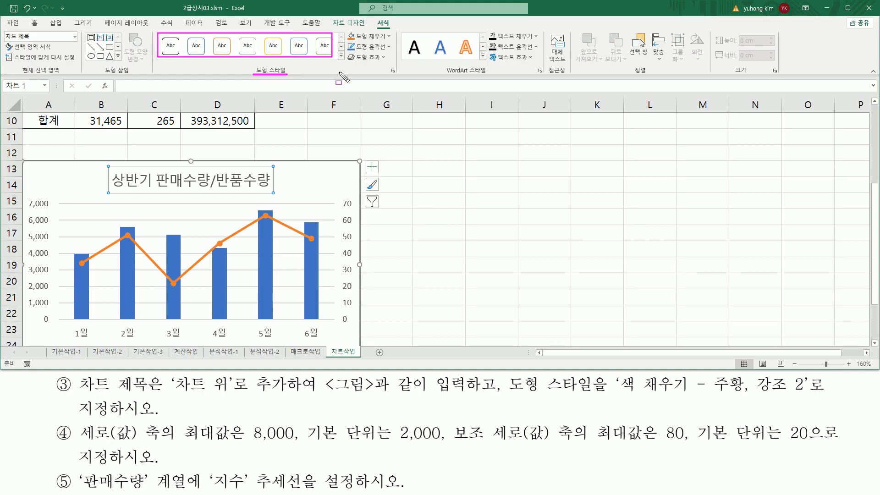
pyautogui.moveTo(338, 51); pyautogui.dragTo(345, 61)
pyautogui.press('Escape')
pyautogui.click(342, 56)
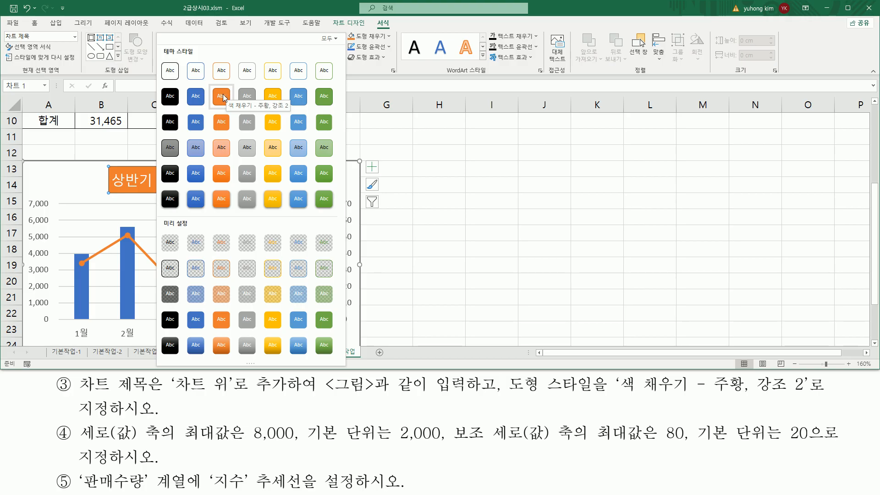
pyautogui.click(224, 98)
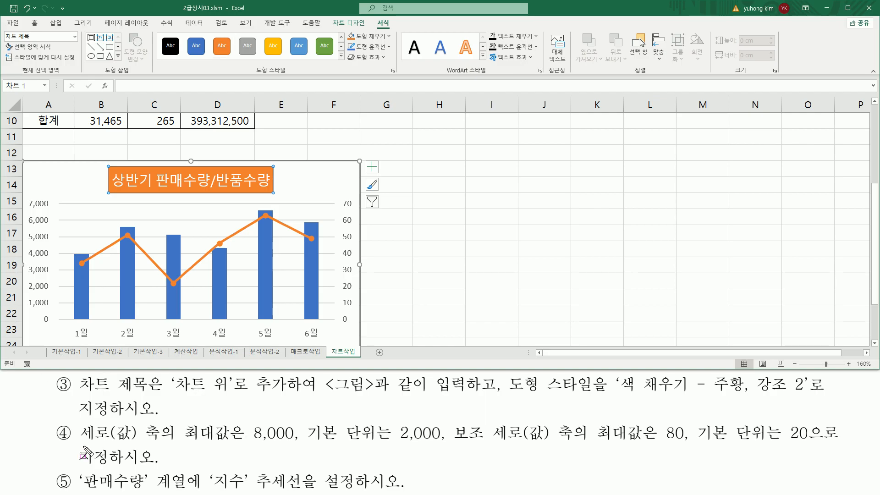
# - Open the axis format settings for the chart's primary 세로(값) 축
pyautogui.moveTo(78, 442)
pyautogui.mouseDown()
pyautogui.moveTo(302, 446)
pyautogui.moveTo(316, 435)
pyautogui.moveTo(447, 446)
pyautogui.mouseUp()
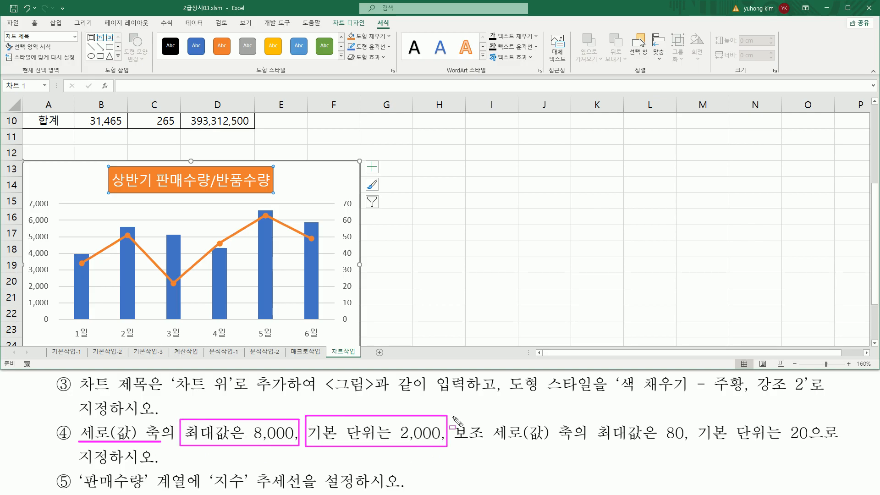
pyautogui.click(451, 409)
pyautogui.moveTo(451, 409); pyautogui.dragTo(452, 458)
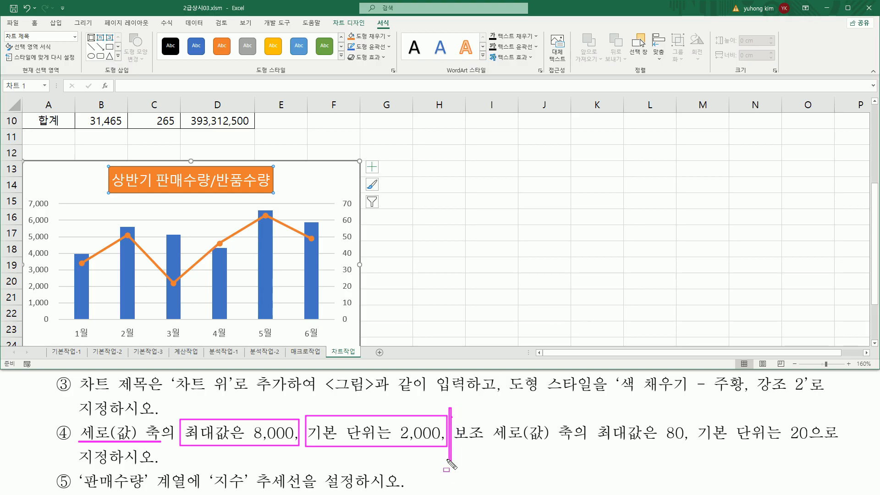
pyautogui.press('Escape')
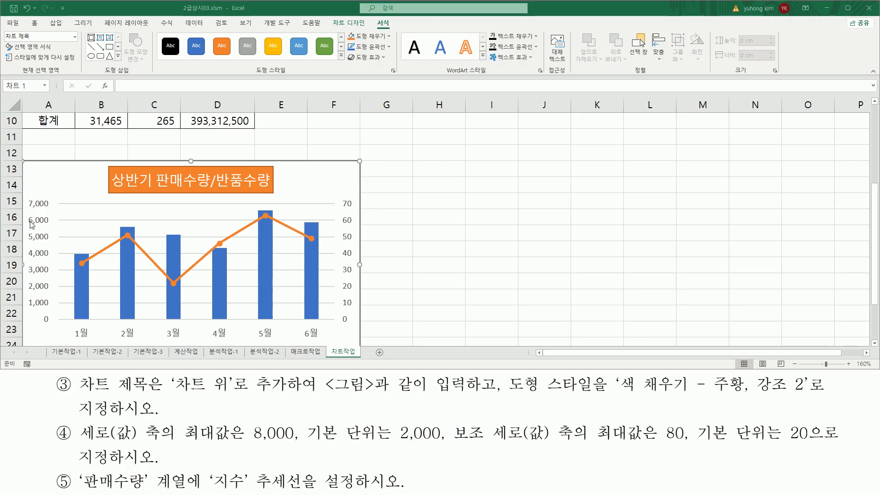
pyautogui.click(44, 224)
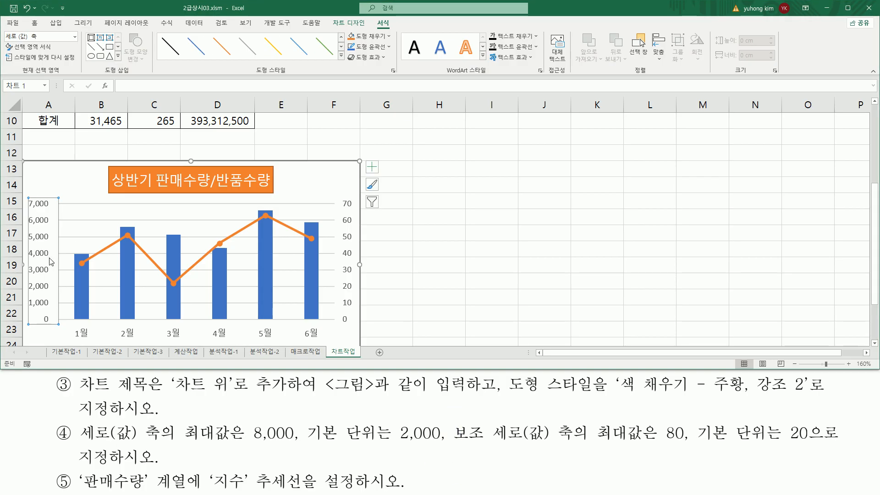
pyautogui.rightClick(45, 223)
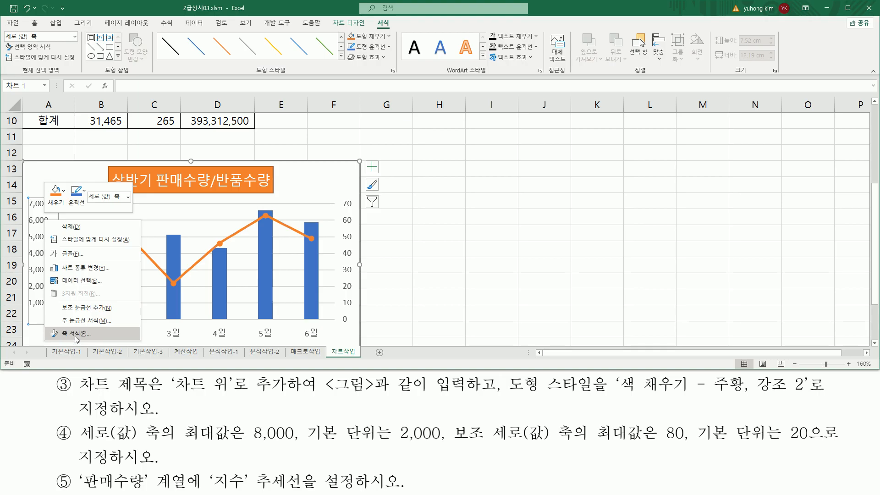
pyautogui.click(76, 338)
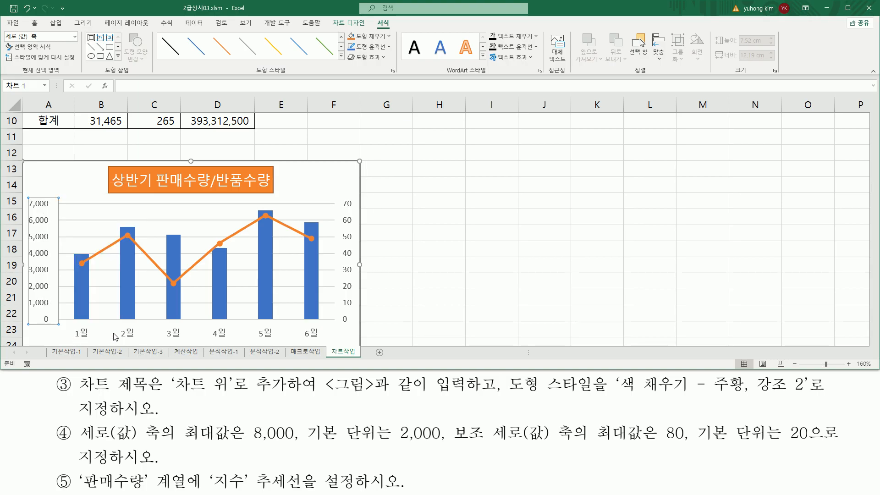
# - Set the primary vertical value axis to a maximum of 8000 and a major unit of 2000
pyautogui.moveTo(752, 98); pyautogui.dragTo(803, 119)
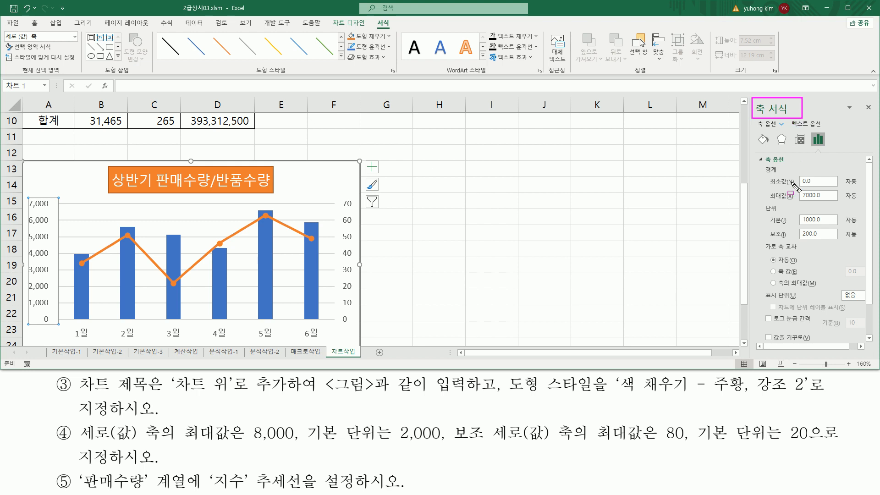
pyautogui.moveTo(766, 184); pyautogui.dragTo(841, 214)
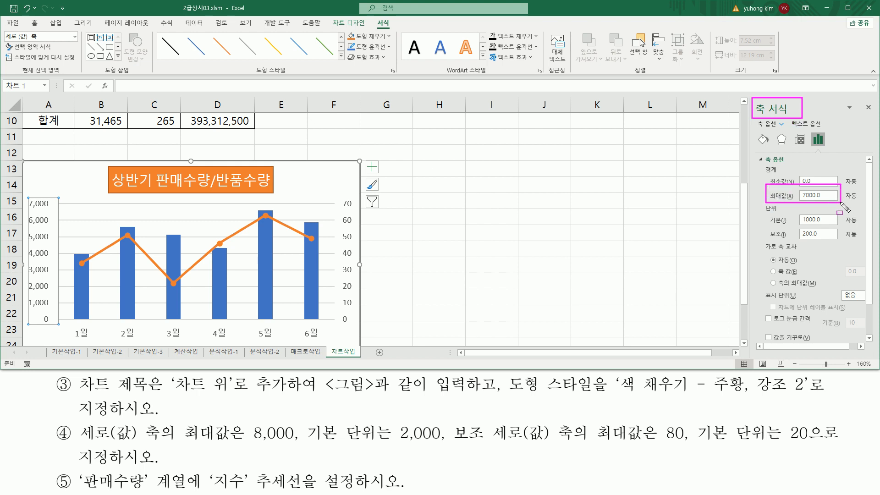
pyautogui.moveTo(764, 205)
pyautogui.mouseDown()
pyautogui.moveTo(812, 234)
pyautogui.moveTo(841, 227)
pyautogui.mouseUp()
pyautogui.press('Escape')
pyautogui.click(814, 196)
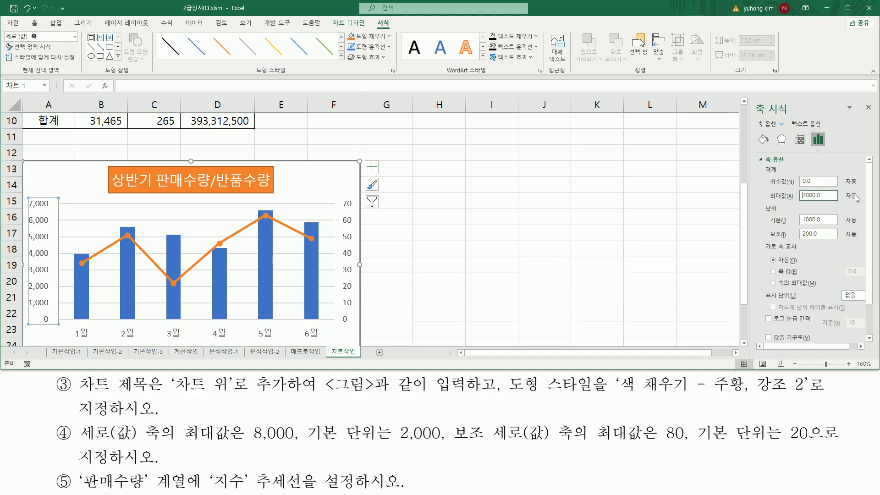
pyautogui.click(808, 220)
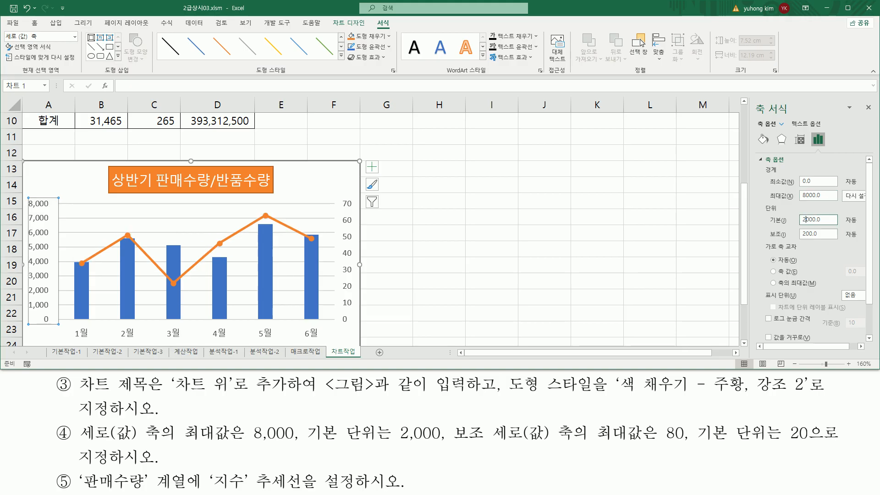
pyautogui.click(817, 197)
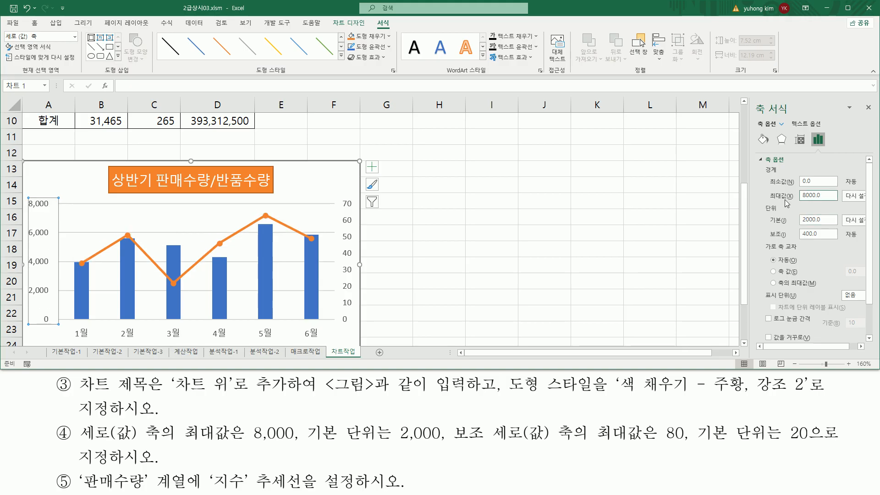
pyautogui.moveTo(759, 187); pyautogui.dragTo(838, 228)
pyautogui.moveTo(182, 443); pyautogui.dragTo(440, 443)
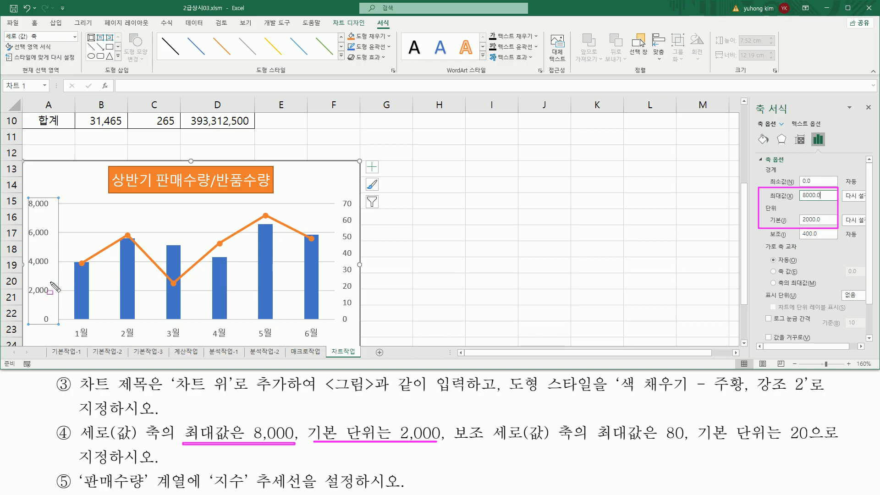
pyautogui.moveTo(40, 314); pyautogui.dragTo(54, 325)
pyautogui.moveTo(26, 286); pyautogui.dragTo(57, 297)
pyautogui.moveTo(24, 256); pyautogui.dragTo(55, 270)
pyautogui.moveTo(26, 226); pyautogui.dragTo(47, 237)
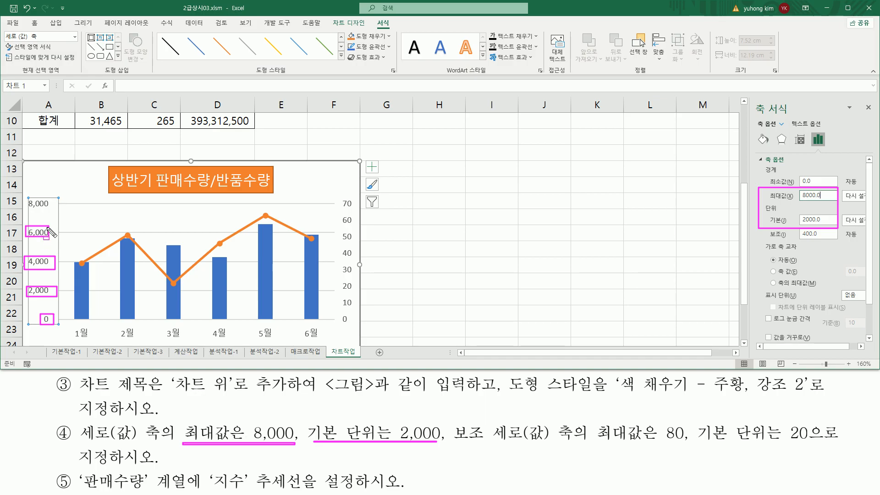
pyautogui.moveTo(29, 194); pyautogui.dragTo(48, 206)
pyautogui.moveTo(447, 405)
pyautogui.mouseDown()
pyautogui.moveTo(448, 467)
pyautogui.moveTo(576, 442)
pyautogui.mouseUp()
pyautogui.press('e')
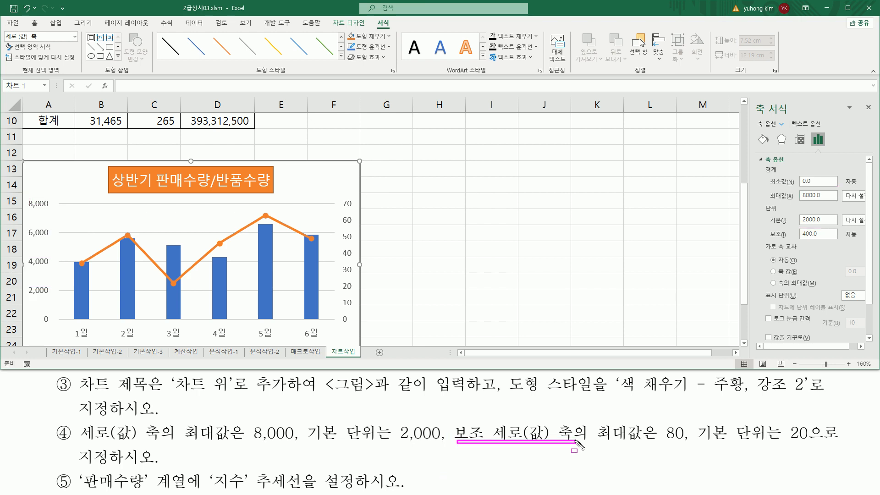
pyautogui.moveTo(335, 193); pyautogui.dragTo(358, 329)
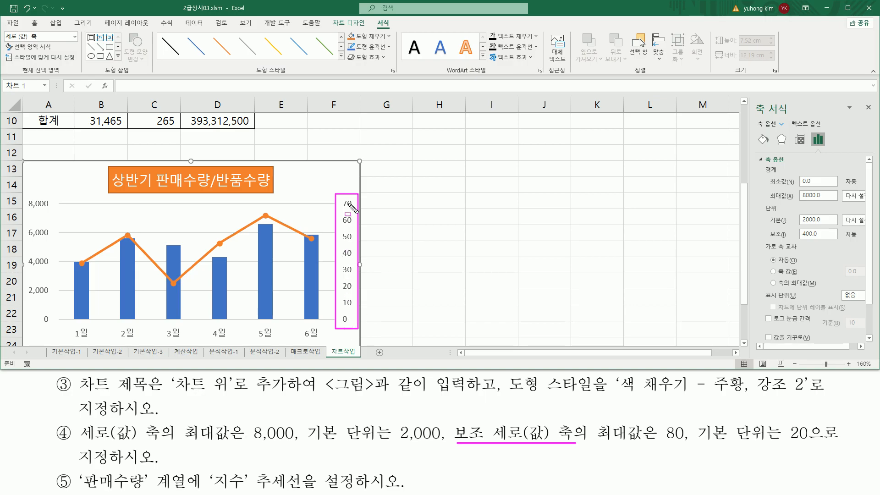
pyautogui.moveTo(595, 416); pyautogui.dragTo(686, 450)
pyautogui.moveTo(695, 415); pyautogui.dragTo(812, 449)
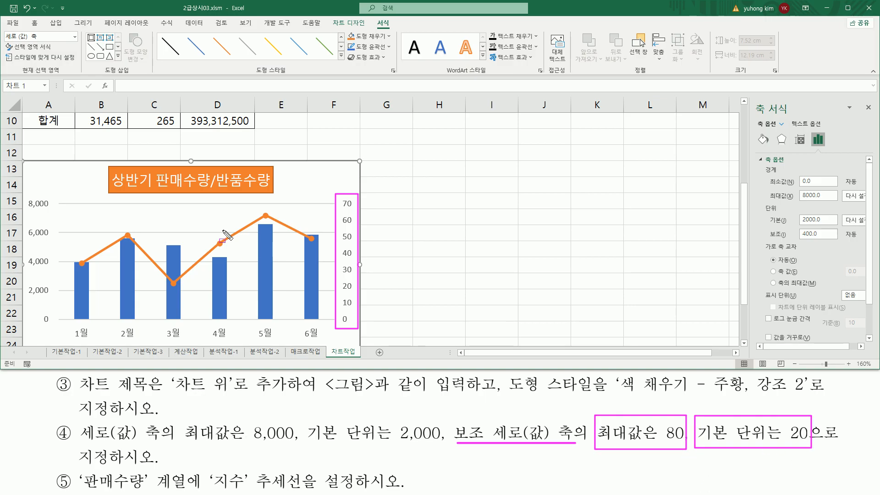
pyautogui.moveTo(751, 100); pyautogui.dragTo(795, 115)
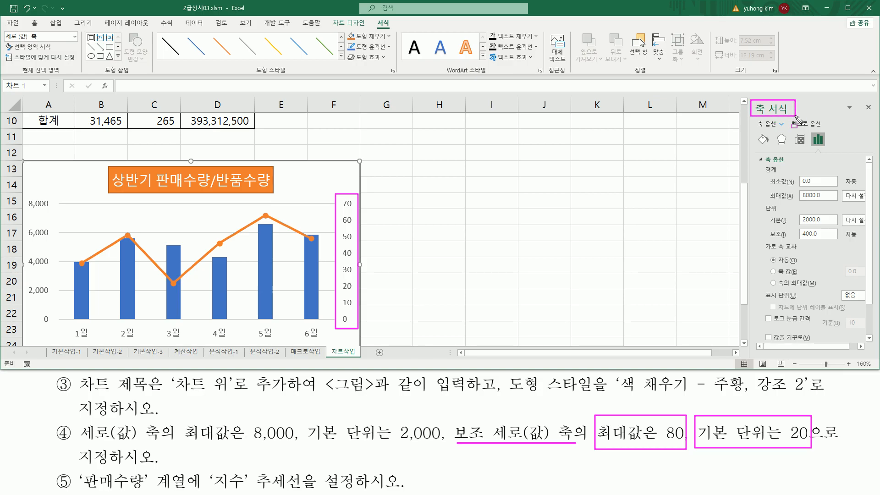
pyautogui.press('Escape')
# - Set the maximum bound of the chart's secondary vertical value axis to 80
pyautogui.click(349, 223)
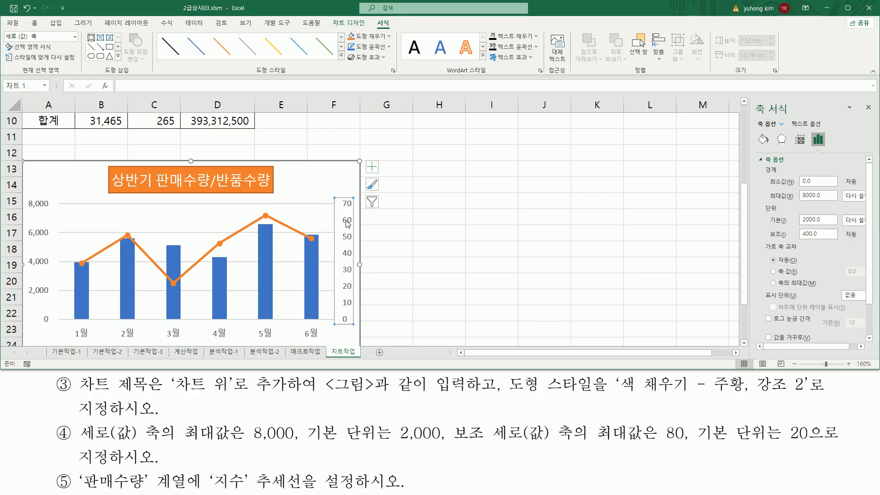
pyautogui.hotkey('ctrl', '2')
pyautogui.moveTo(330, 191); pyautogui.dragTo(356, 327)
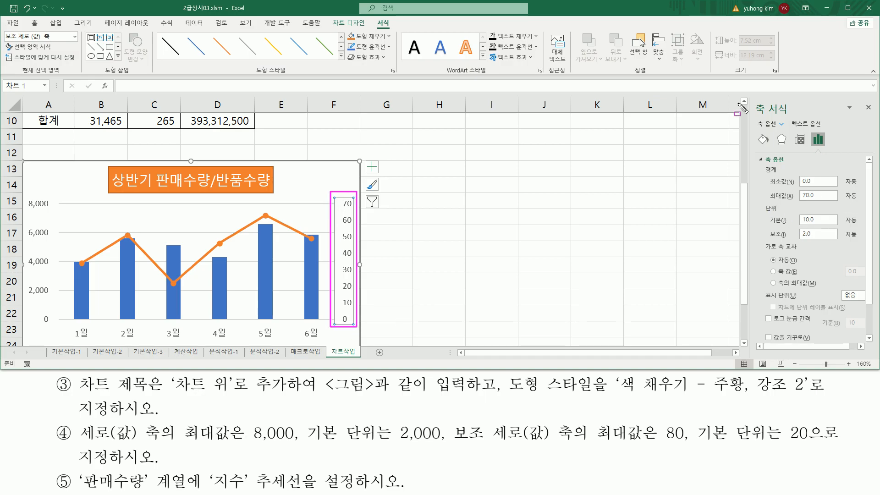
pyautogui.moveTo(752, 153); pyautogui.dragTo(868, 304)
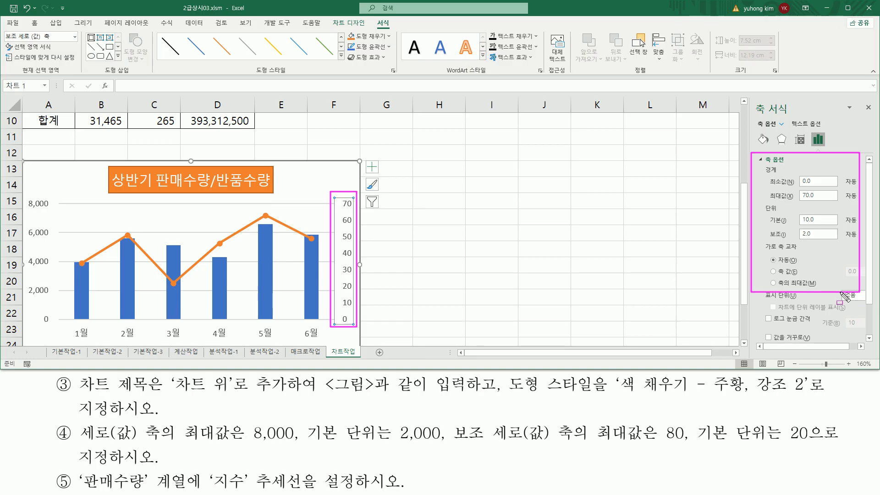
pyautogui.press('Escape')
pyautogui.click(810, 195)
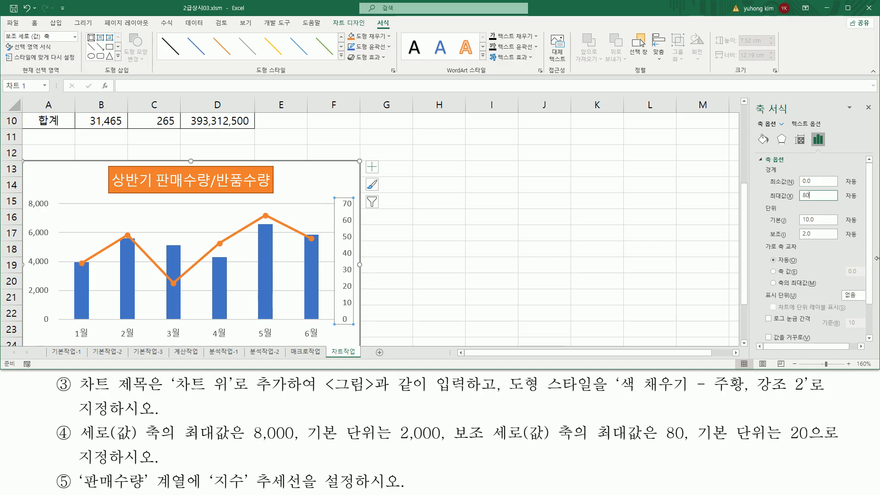
pyautogui.press('Tab')
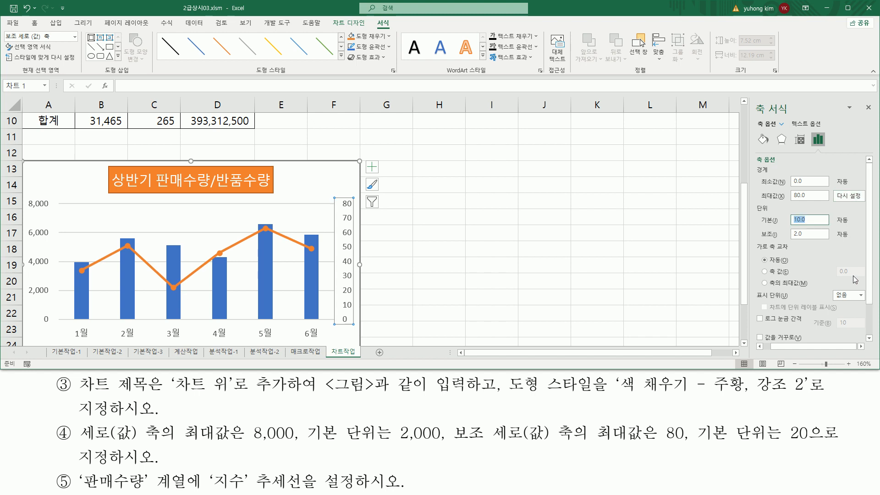
# - Set the secondary vertical value axis's major unit to 20 and close the axis format settings
pyautogui.write('20')
pyautogui.hotkey('ctrl', '2')
pyautogui.moveTo(760, 186)
pyautogui.mouseDown()
pyautogui.moveTo(772, 203)
pyautogui.moveTo(833, 228)
pyautogui.mouseUp()
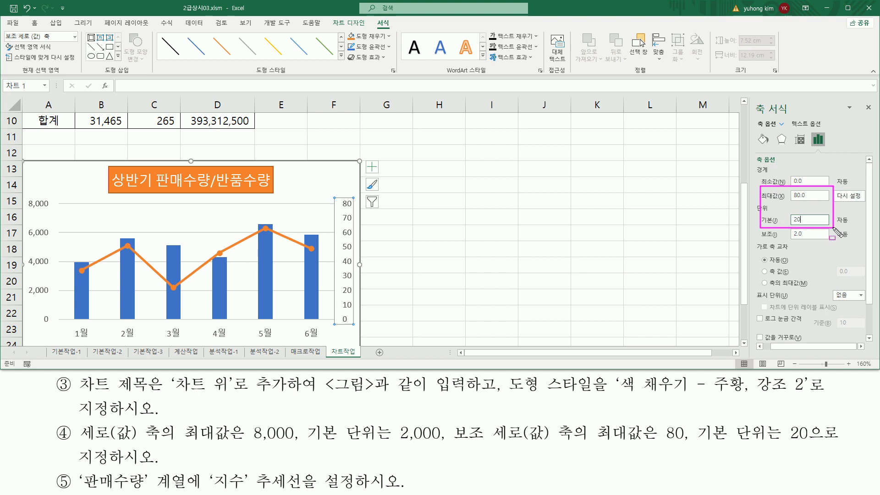
pyautogui.moveTo(861, 101); pyautogui.dragTo(875, 115)
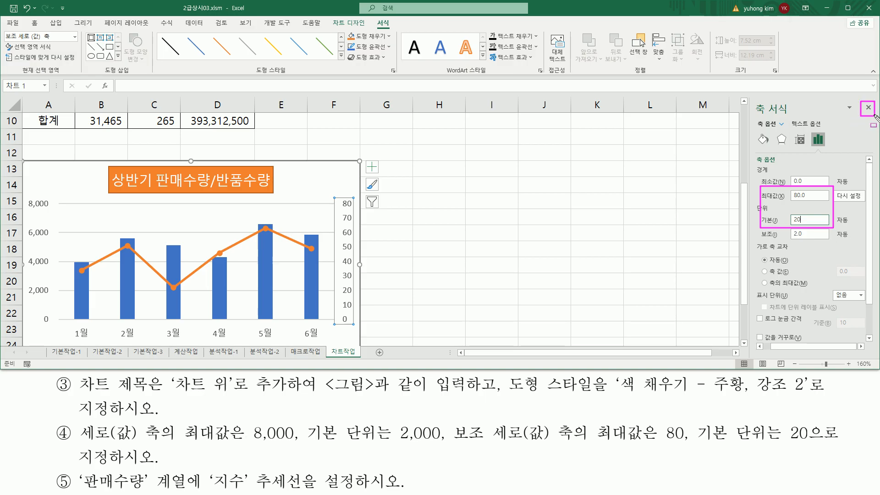
pyautogui.press('Escape')
pyautogui.click(868, 107)
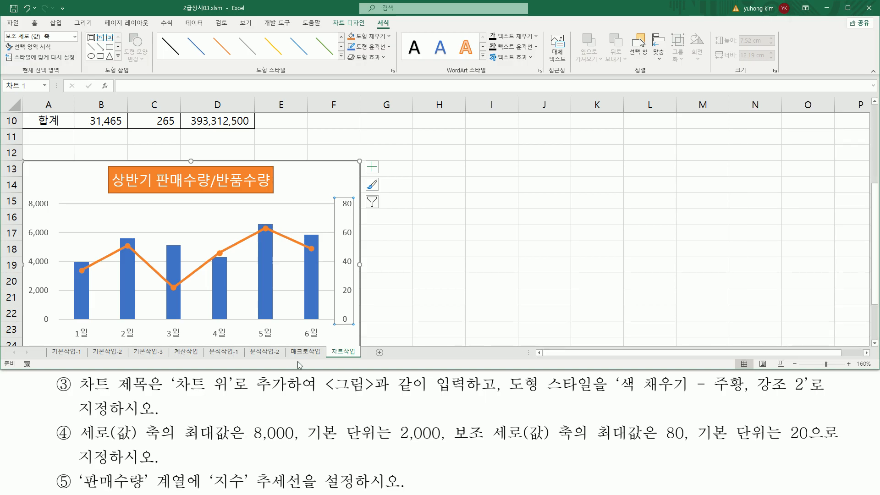
pyautogui.hotkey('ctrl', '2')
pyautogui.moveTo(335, 314); pyautogui.dragTo(354, 323)
pyautogui.moveTo(333, 287); pyautogui.dragTo(356, 294)
pyautogui.moveTo(341, 254); pyautogui.dragTo(353, 260)
pyautogui.moveTo(340, 222); pyautogui.dragTo(356, 236)
pyautogui.moveTo(336, 197); pyautogui.dragTo(359, 211)
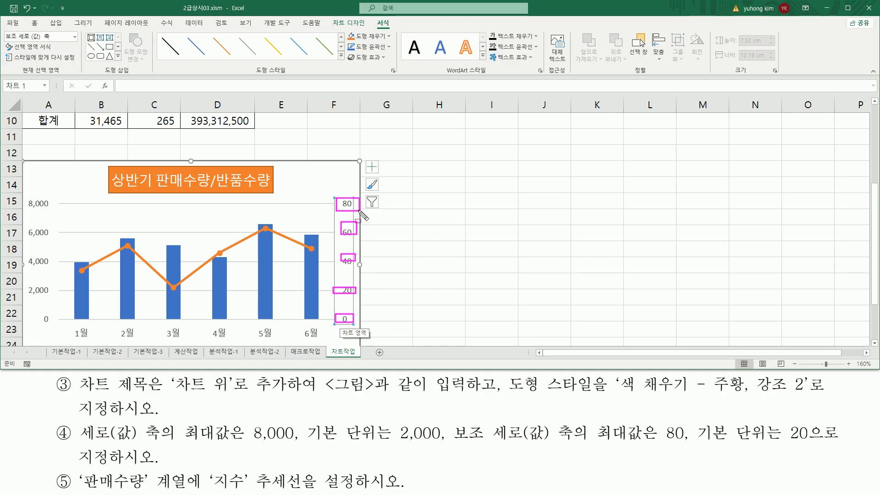
pyautogui.press('Escape')
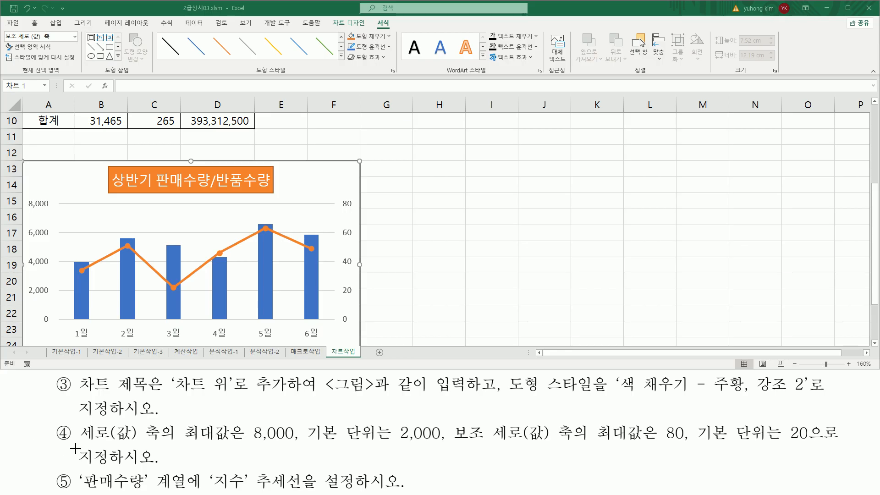
pyautogui.moveTo(79, 471)
pyautogui.mouseDown()
pyautogui.moveTo(157, 489)
pyautogui.moveTo(389, 489)
pyautogui.mouseUp()
pyautogui.press('Escape')
# - Add an exponential (지수) trendline to the chart's 판매수량 column series
pyautogui.scroll(-1, 418, 259)
pyautogui.moveTo(130, 298); pyautogui.dragTo(190, 314)
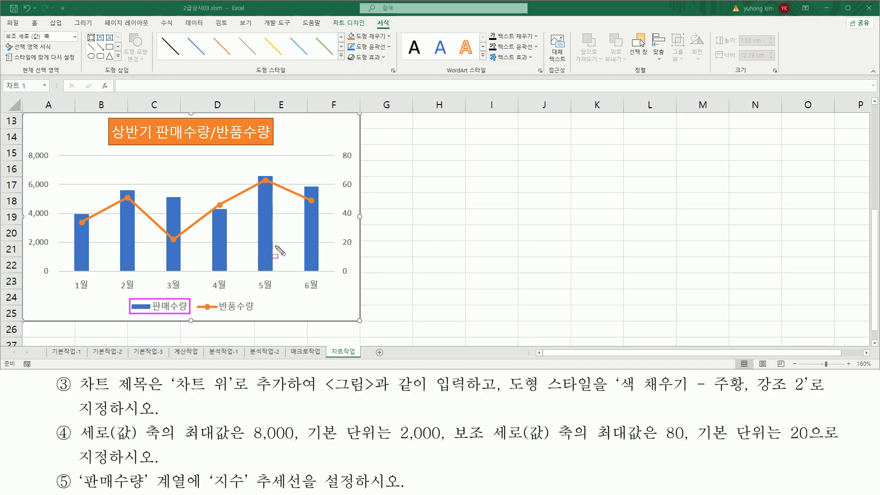
pyautogui.click(268, 223)
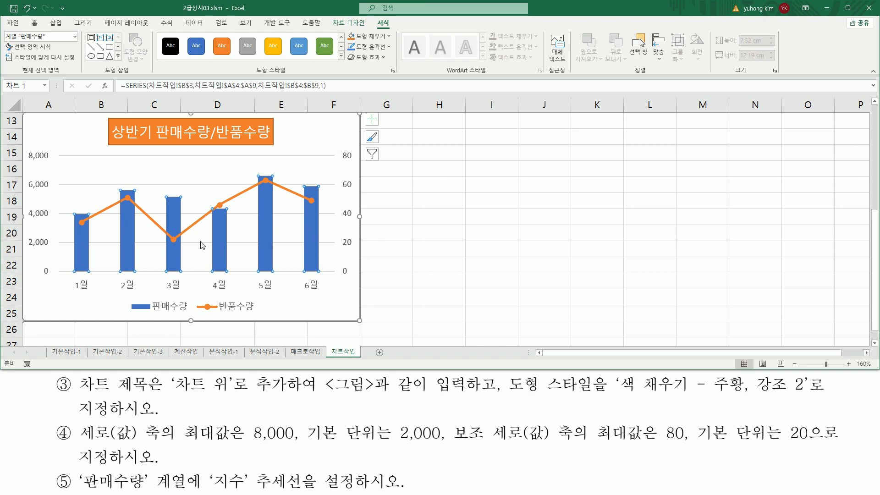
pyautogui.click(351, 24)
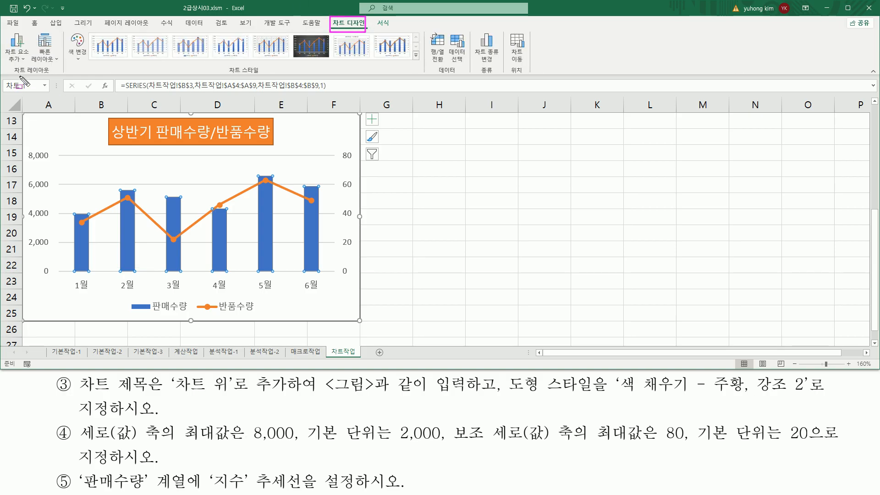
pyautogui.moveTo(12, 75); pyautogui.dragTo(54, 75)
pyautogui.moveTo(3, 33); pyautogui.dragTo(30, 65)
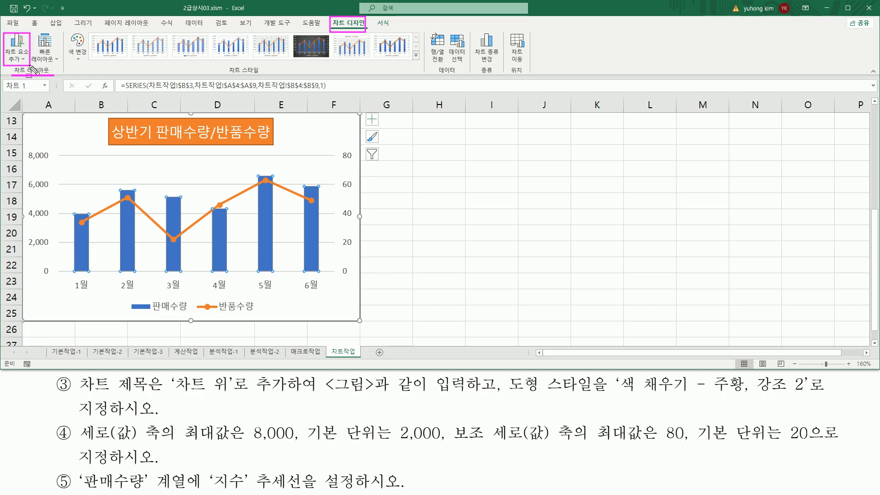
pyautogui.click(20, 59)
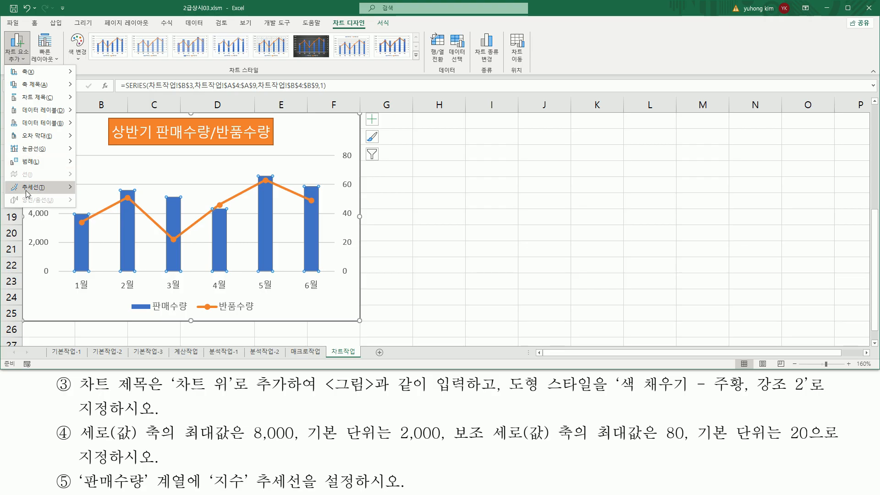
pyautogui.moveTo(26, 193)
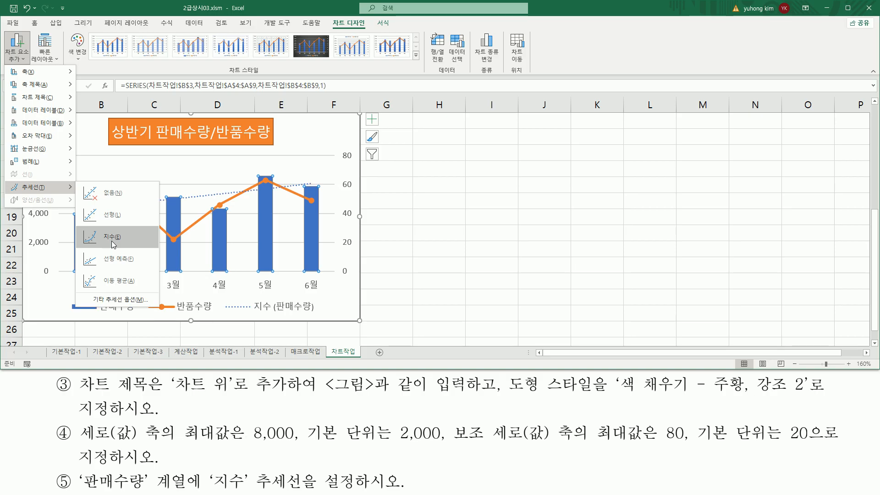
pyautogui.click(112, 241)
pyautogui.hotkey('alt', 'Tab')
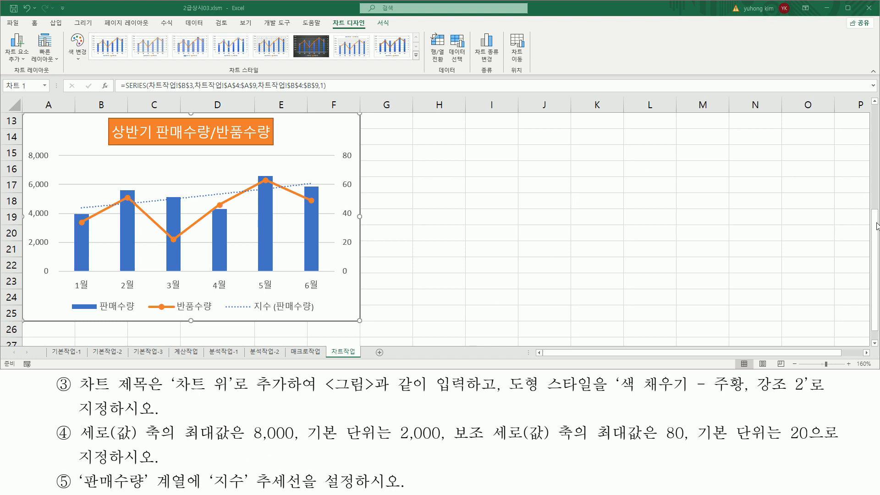
# - Deselect the chart and review its title, both value axes, month labels, legend and plot area against the task instructions
pyautogui.click(875, 101)
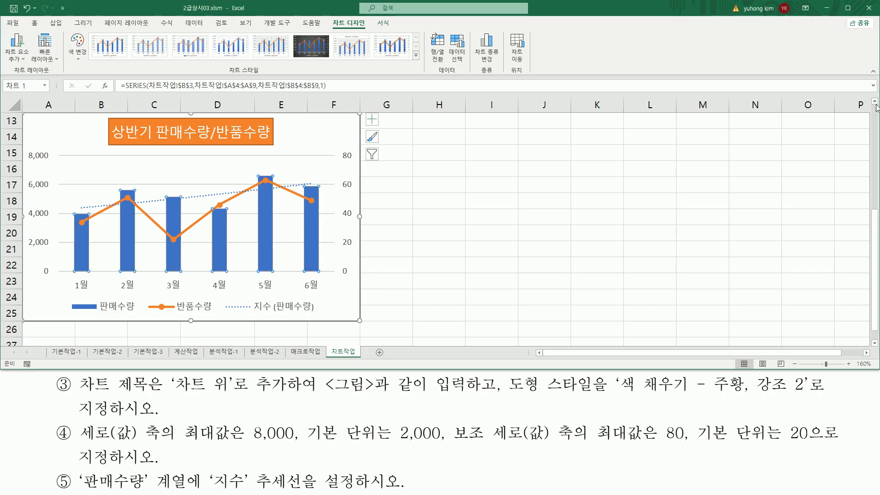
pyautogui.moveTo(17, 124); pyautogui.dragTo(366, 340)
pyautogui.press('Escape')
pyautogui.click(573, 197)
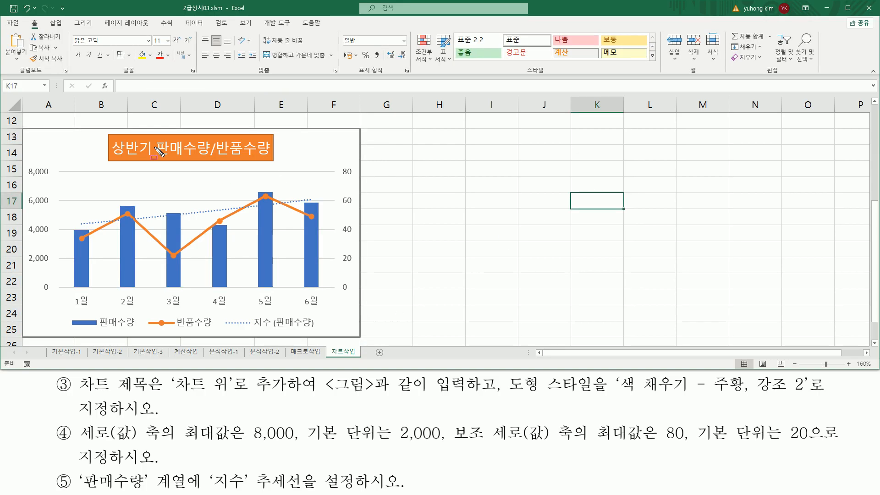
pyautogui.moveTo(103, 130); pyautogui.dragTo(284, 166)
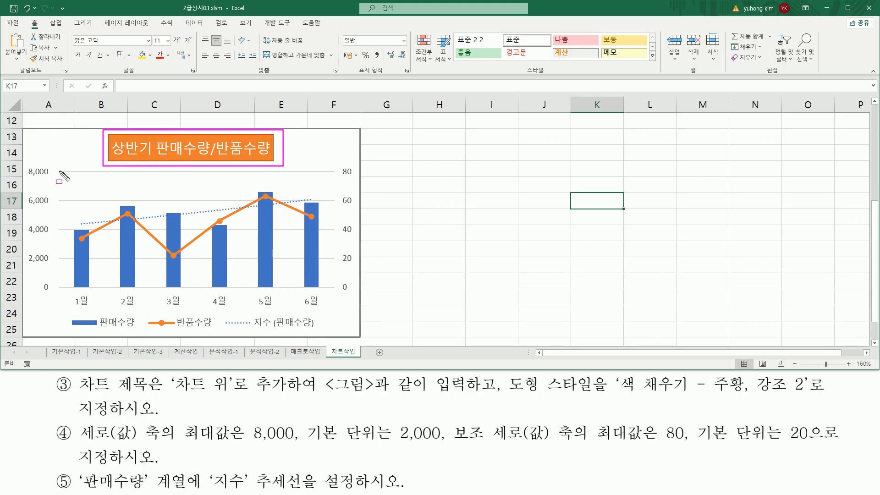
pyautogui.moveTo(26, 164)
pyautogui.mouseDown()
pyautogui.moveTo(27, 313)
pyautogui.moveTo(53, 299)
pyautogui.mouseUp()
pyautogui.moveTo(336, 163)
pyautogui.mouseDown()
pyautogui.moveTo(360, 311)
pyautogui.moveTo(363, 300)
pyautogui.mouseUp()
pyautogui.moveTo(65, 292)
pyautogui.mouseDown()
pyautogui.moveTo(330, 320)
pyautogui.moveTo(323, 308)
pyautogui.mouseUp()
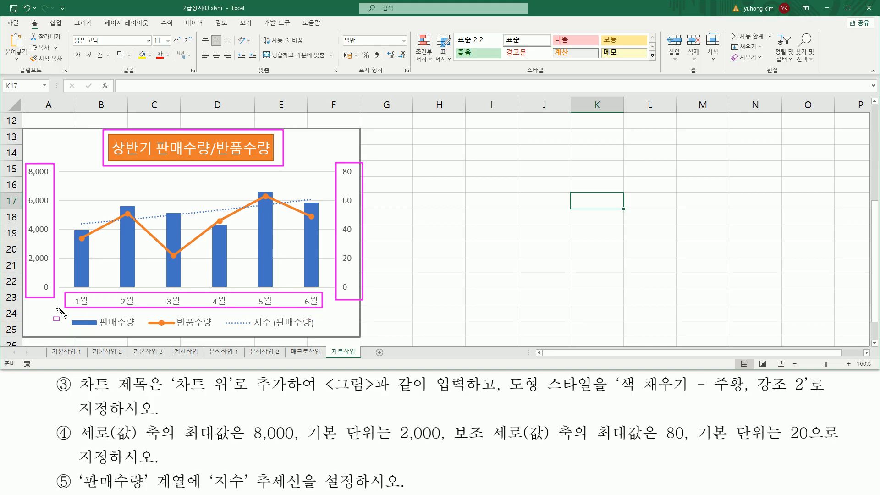
pyautogui.moveTo(60, 313); pyautogui.dragTo(318, 331)
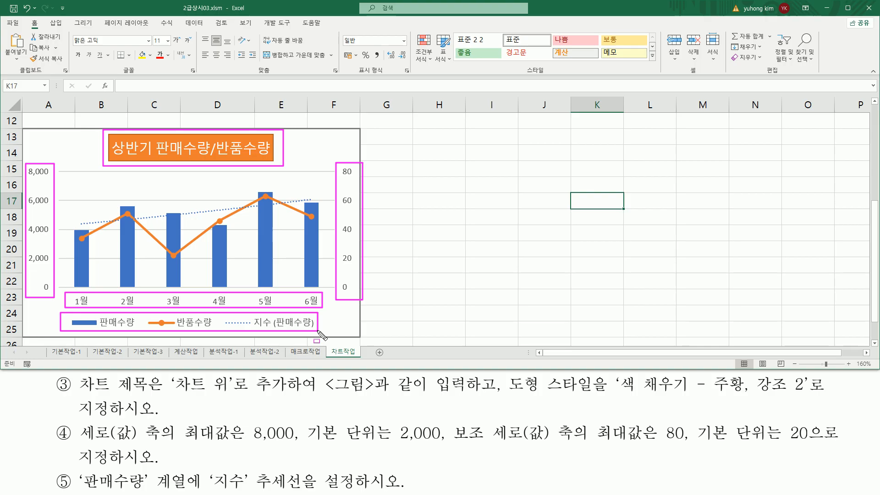
pyautogui.moveTo(58, 170); pyautogui.dragTo(105, 246)
pyautogui.moveTo(162, 268); pyautogui.dragTo(336, 293)
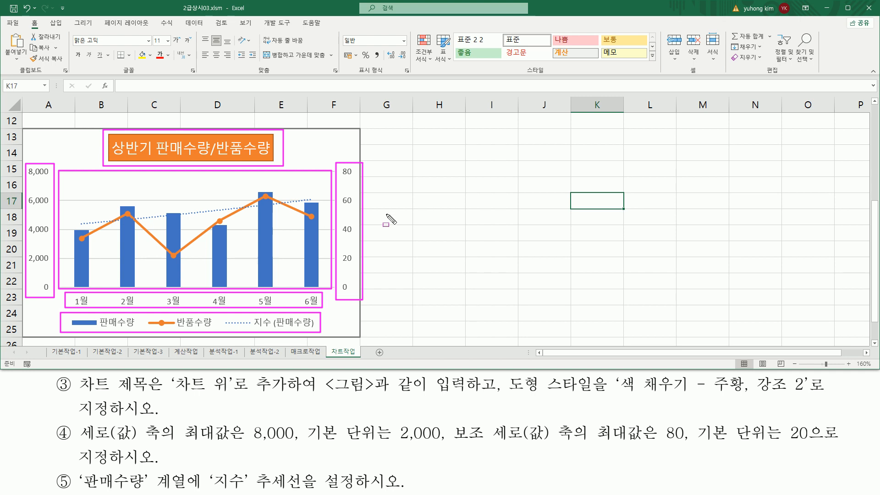
pyautogui.press('Escape')
pyautogui.click(517, 186)
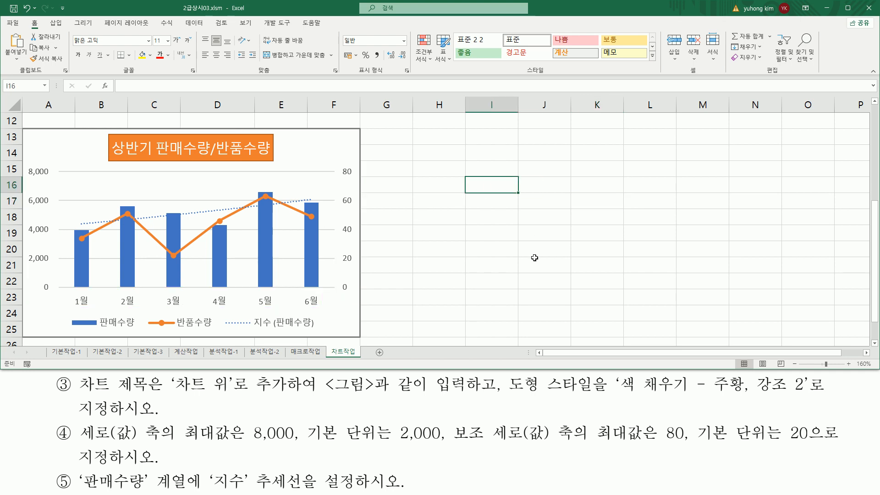